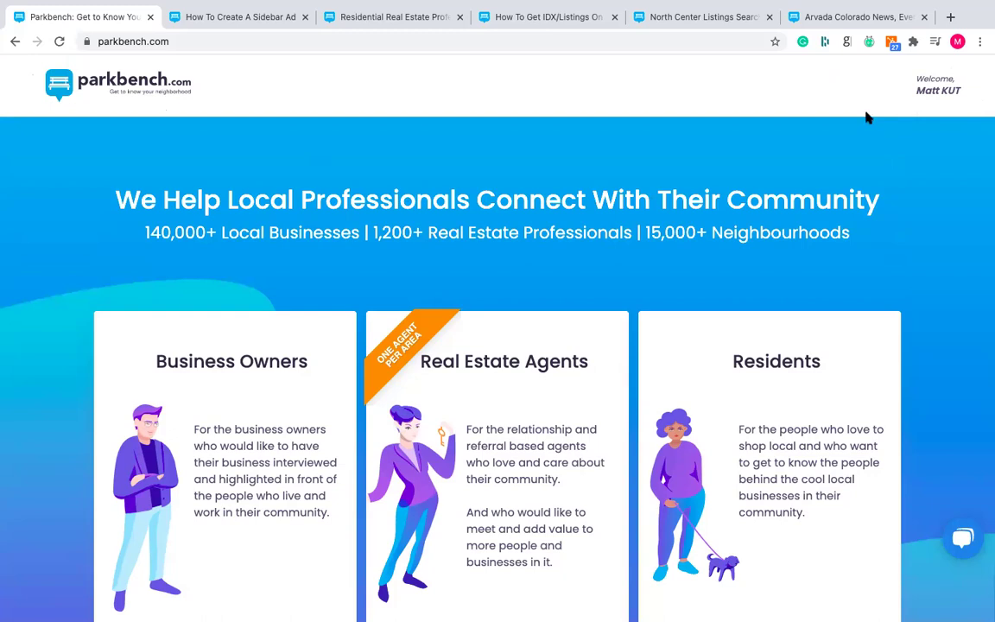
# - Open the account's Control Panel and highlight the Time and Money Saved from Parkbench summary on the dashboard
pyautogui.moveTo(947, 95)
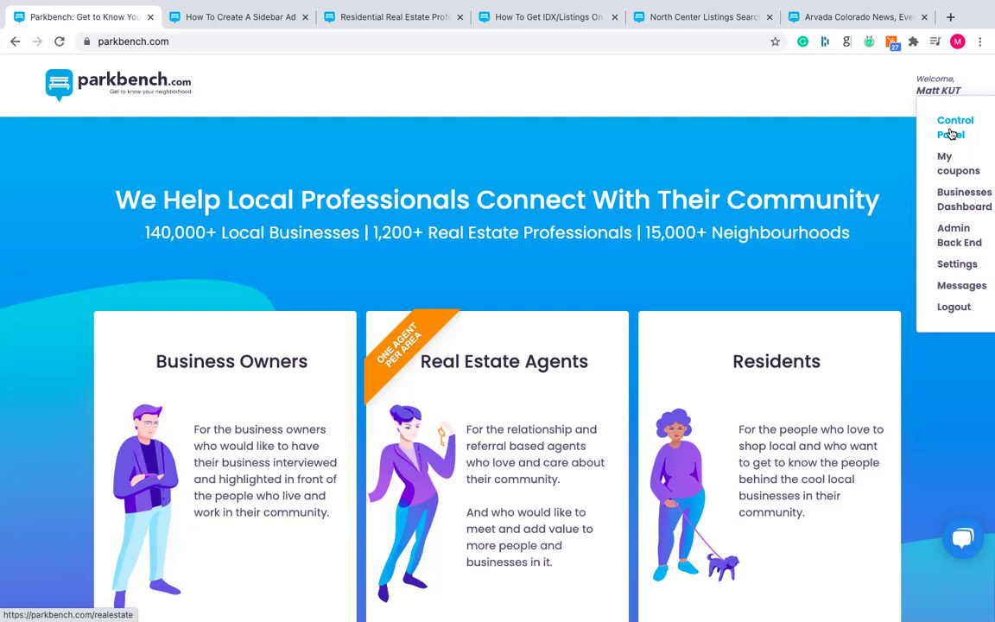
pyautogui.click(951, 133)
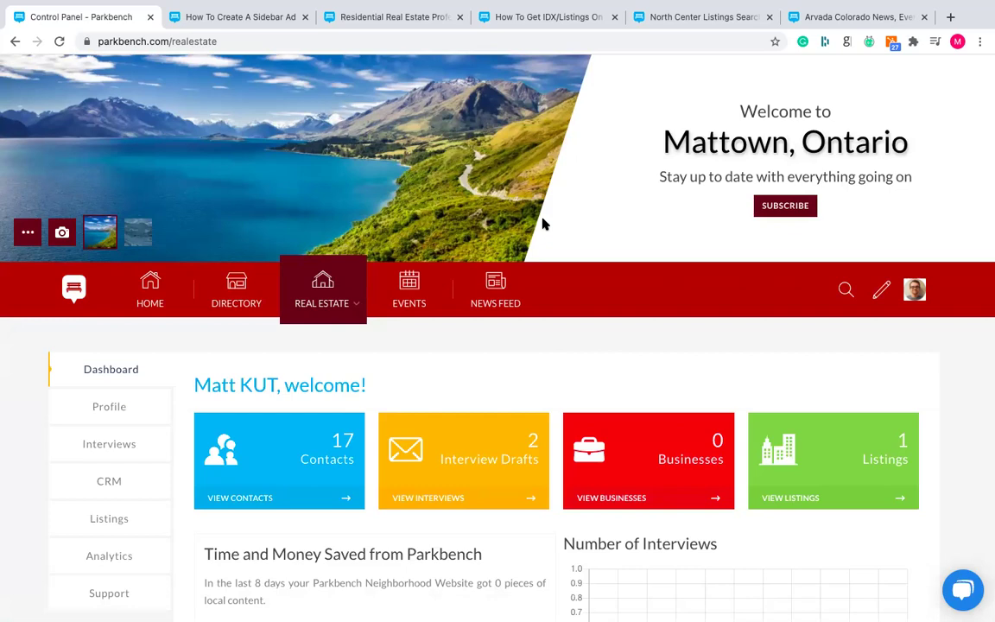
pyautogui.scroll(-5, 542, 224)
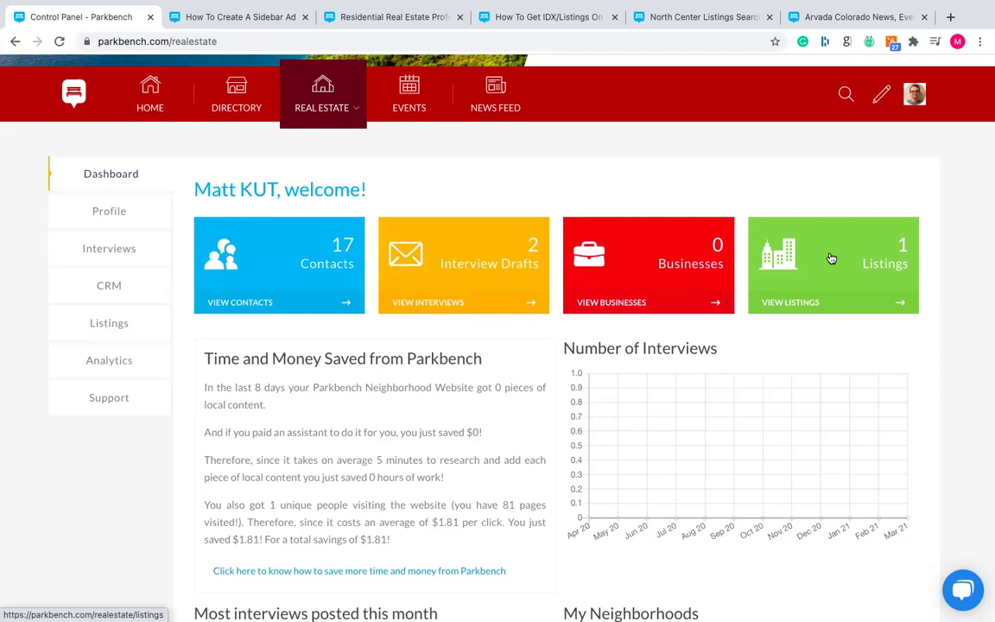
pyautogui.scroll(-3, 371, 278)
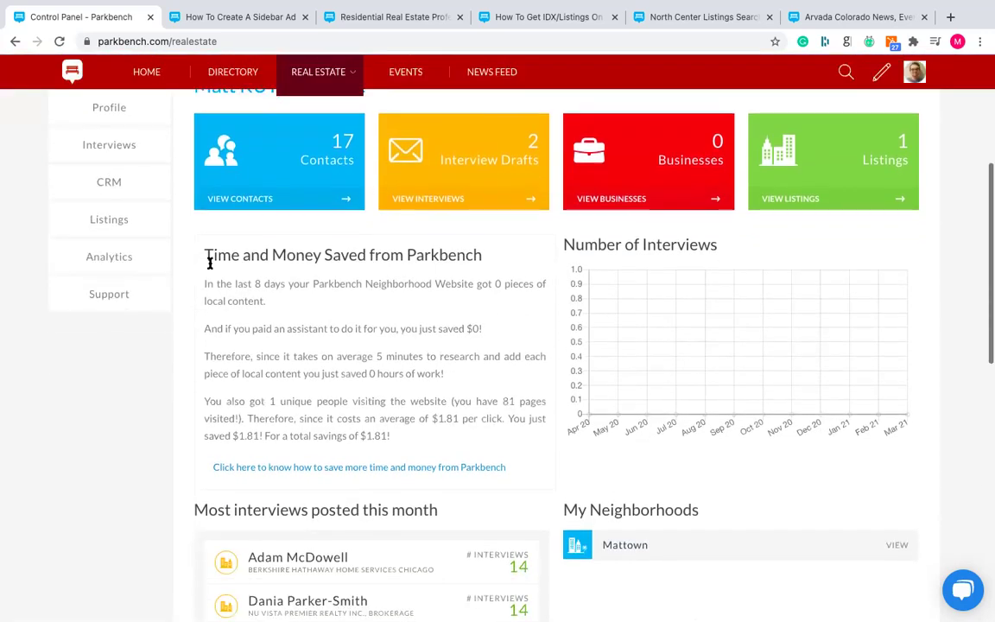
pyautogui.moveTo(204, 257); pyautogui.dragTo(430, 434)
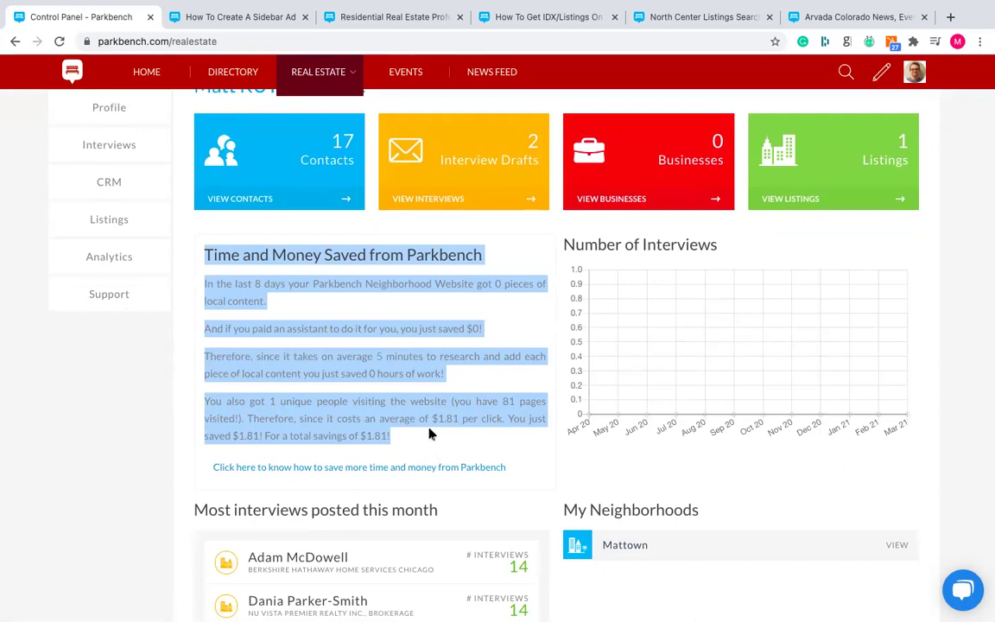
pyautogui.click(429, 433)
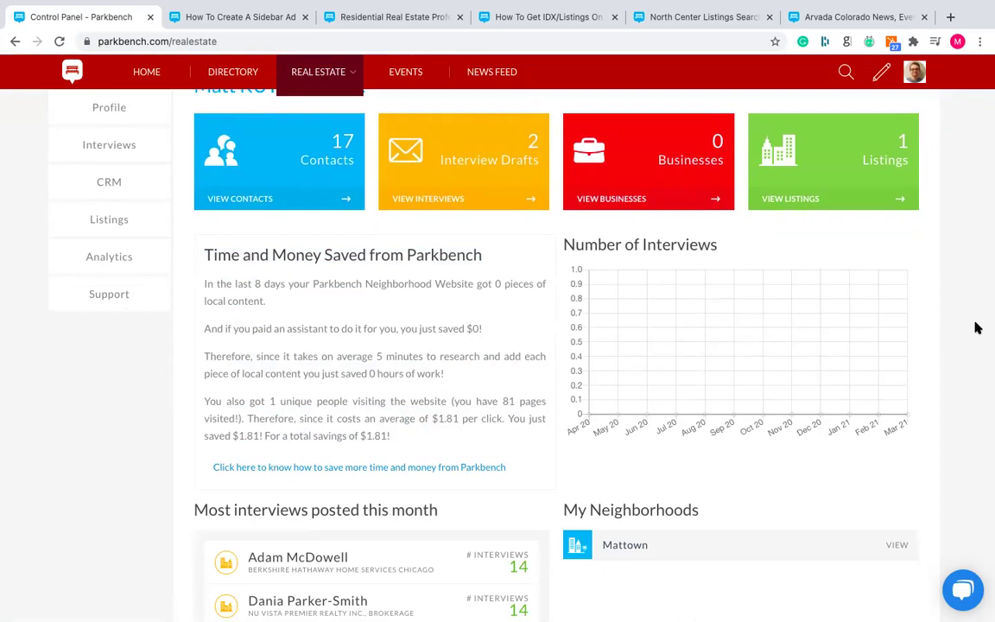
# - Examine the rest of the dashboard: interviews chart, most interviews posted, My Neighborhoods and the Parkbench help contact details
pyautogui.scroll(-2, 976, 328)
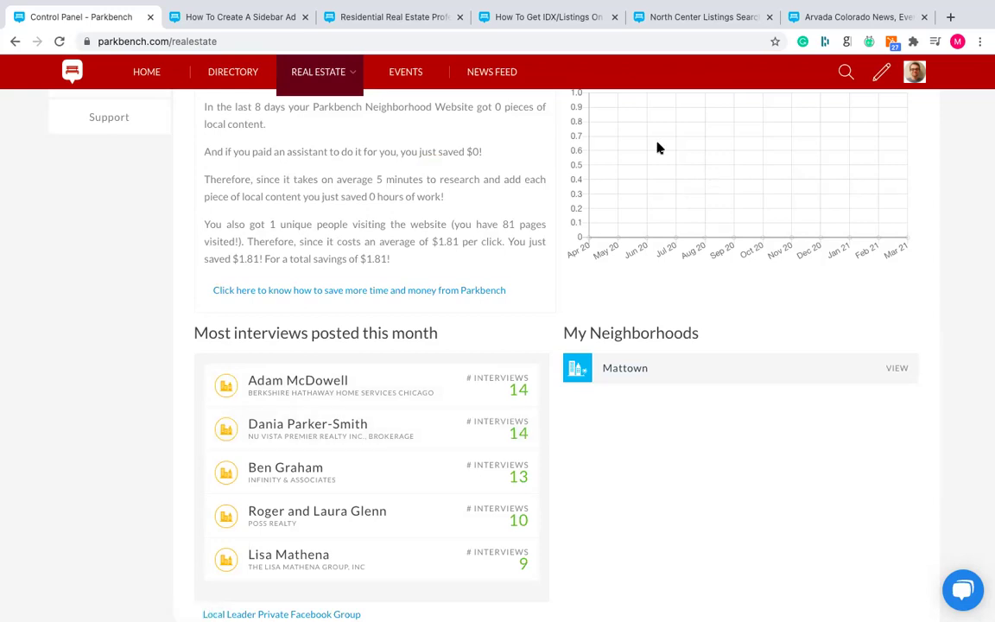
pyautogui.scroll(-3, 546, 224)
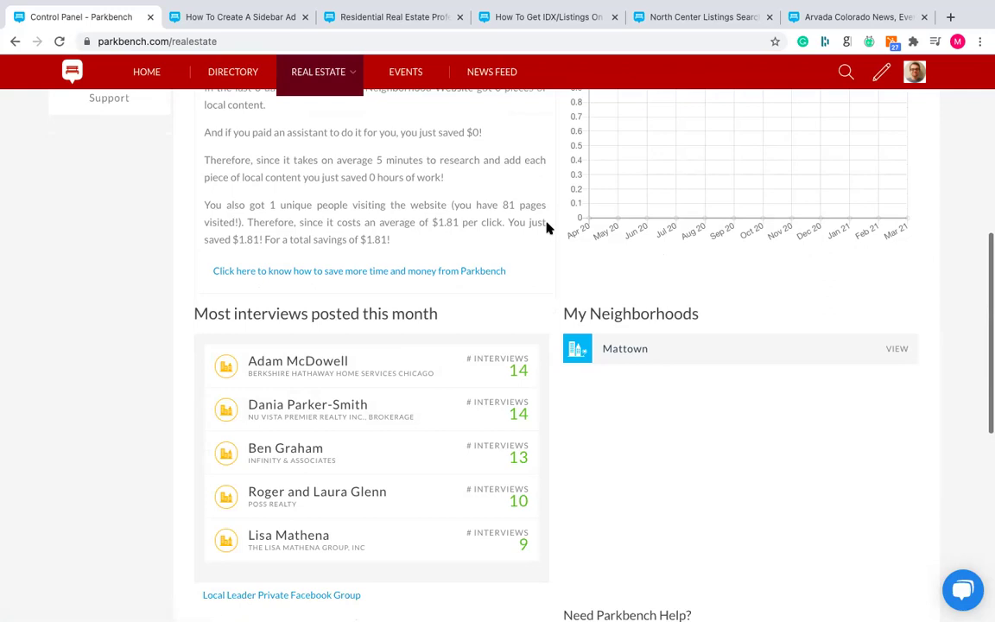
pyautogui.scroll(-2, 563, 242)
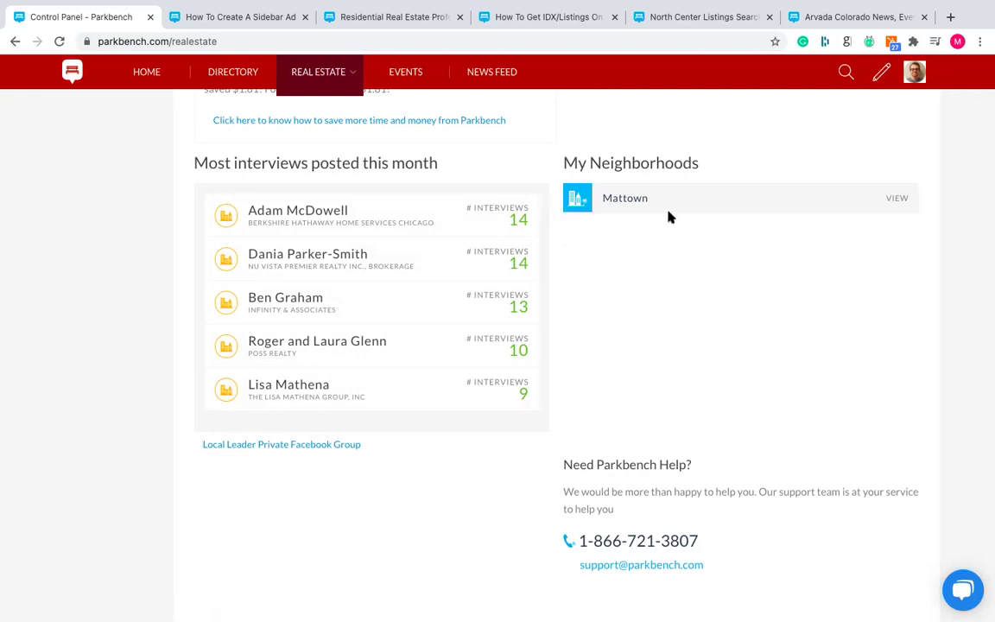
pyautogui.scroll(-1, 669, 215)
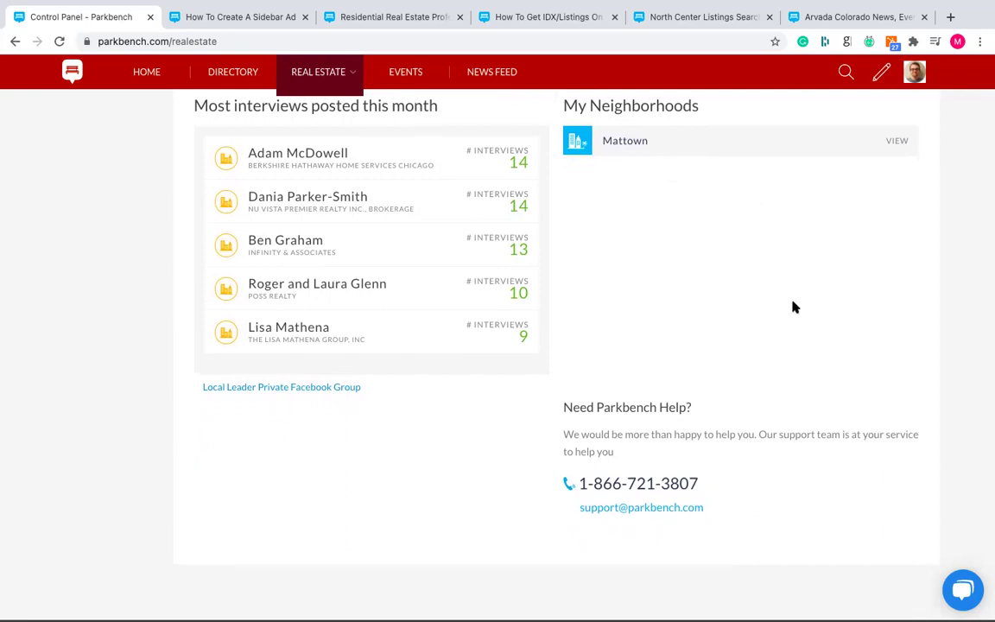
pyautogui.scroll(-2, 795, 308)
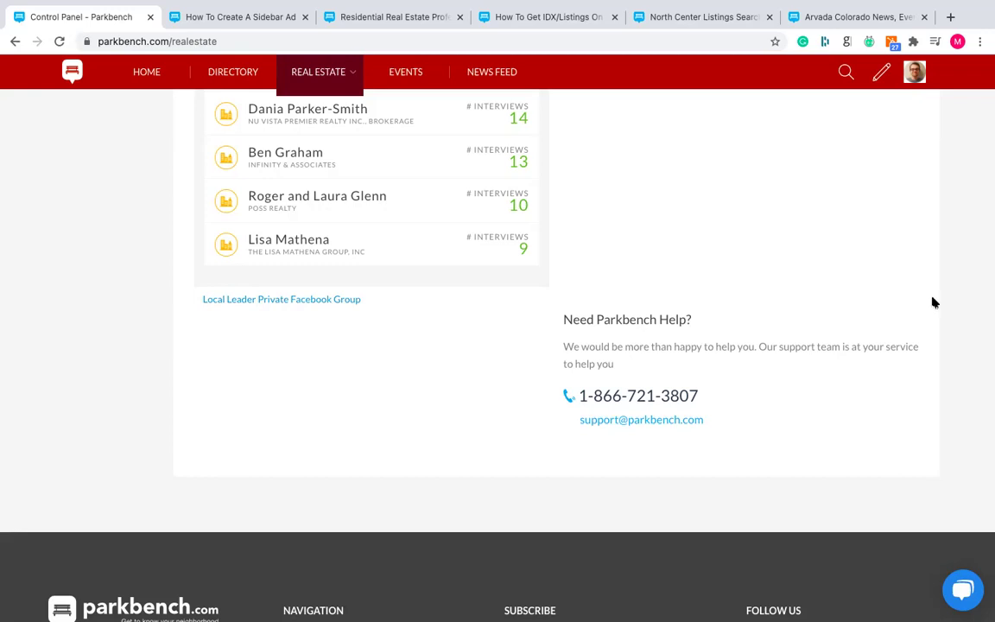
pyautogui.scroll(-1, 953, 300)
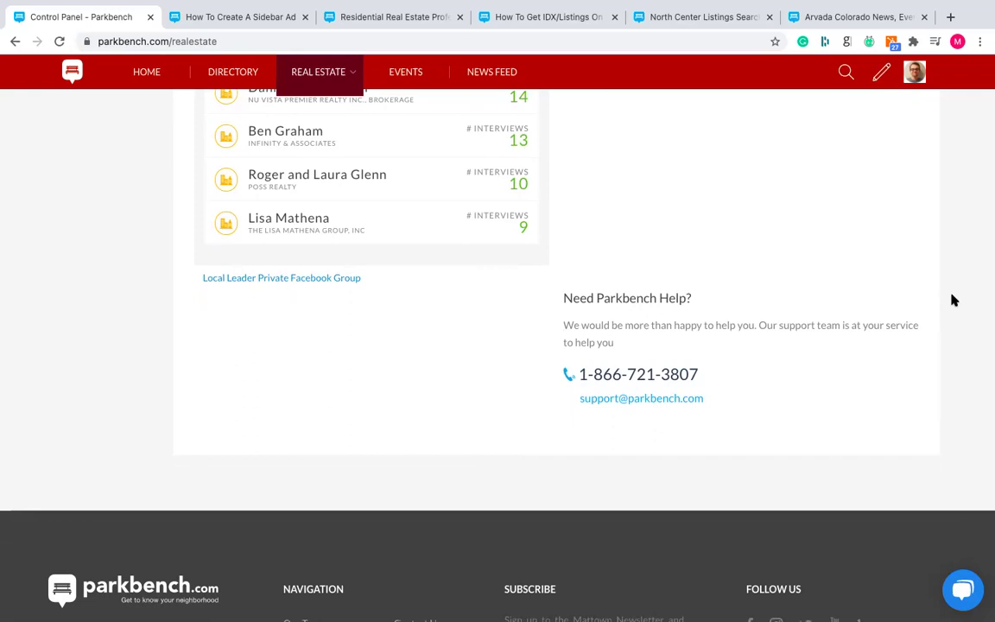
pyautogui.scroll(-2, 953, 299)
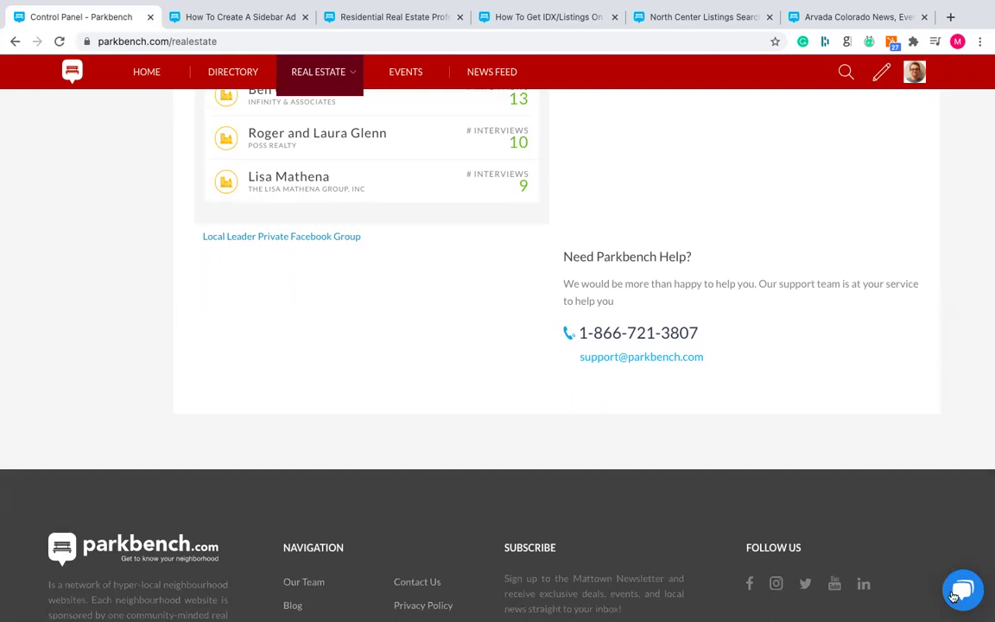
# - Open the help chat widget to view its article search and chat options, and close it again
pyautogui.scroll(10, 950, 506)
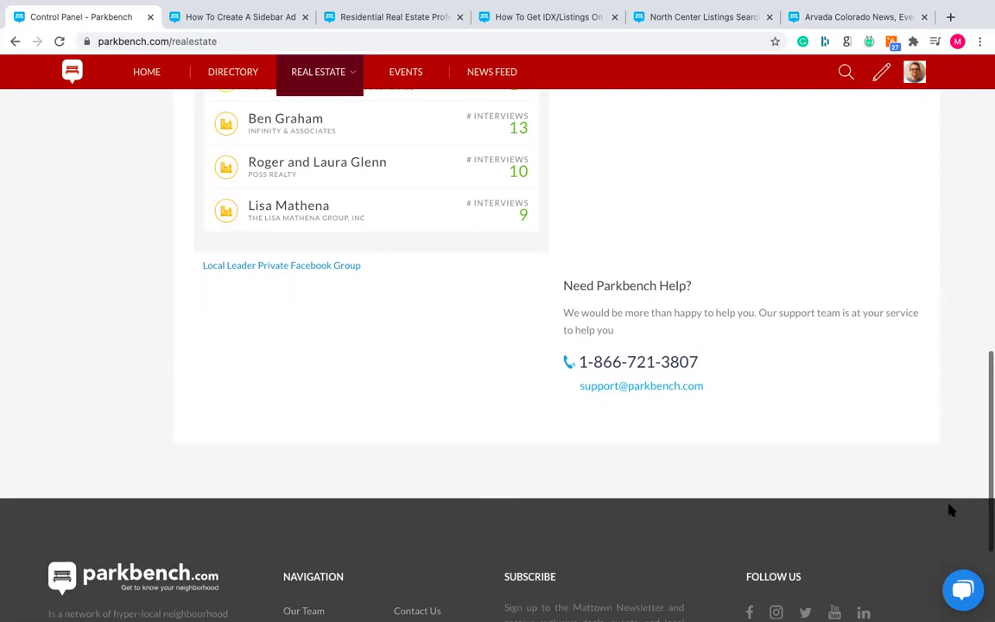
pyautogui.scroll(4, 949, 511)
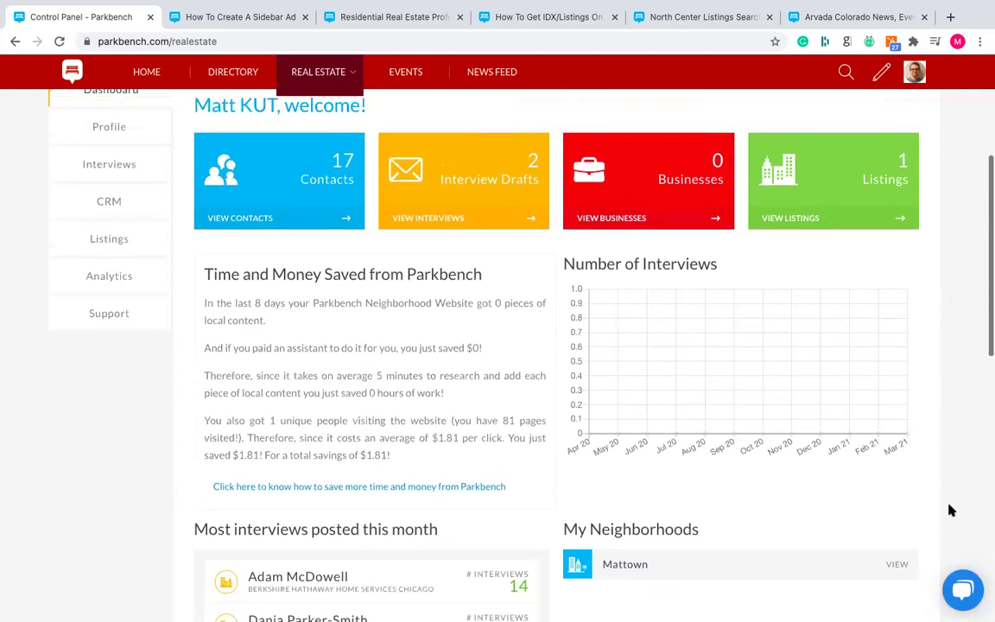
pyautogui.scroll(-2, 950, 511)
pyautogui.scroll(-5, 950, 511)
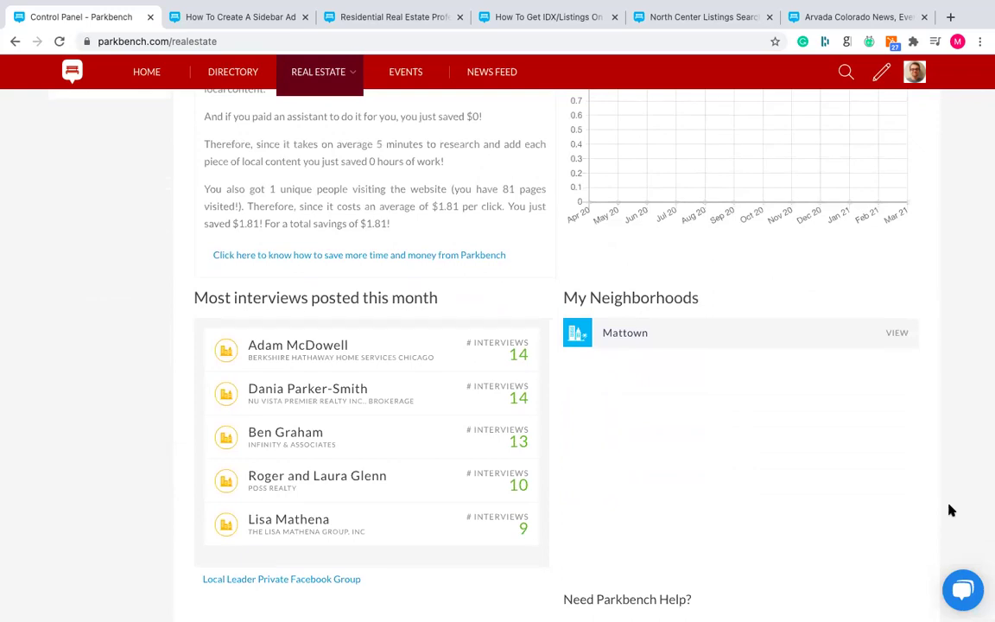
pyautogui.click(961, 590)
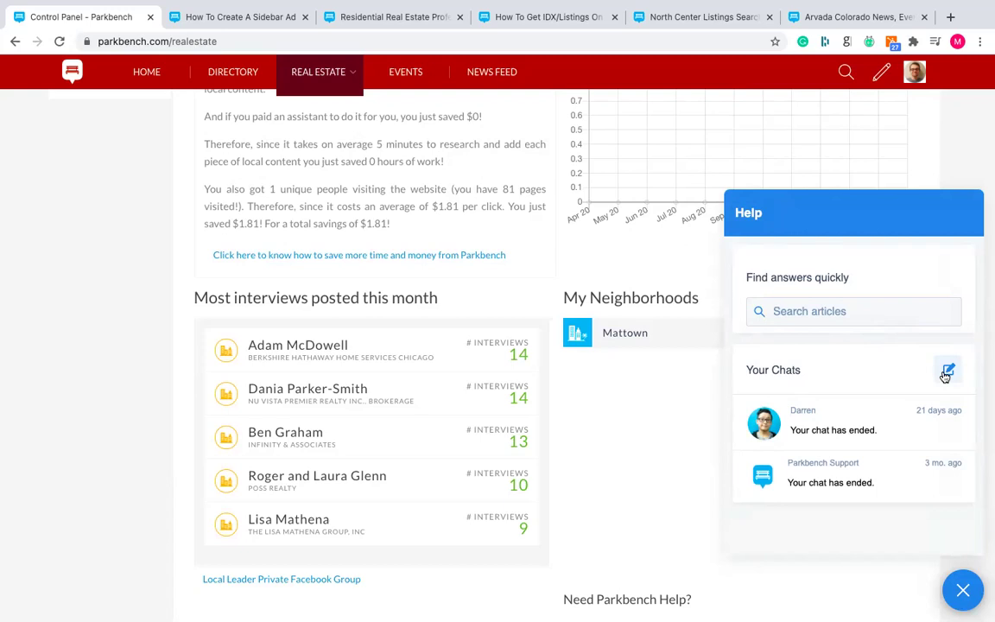
pyautogui.click(963, 589)
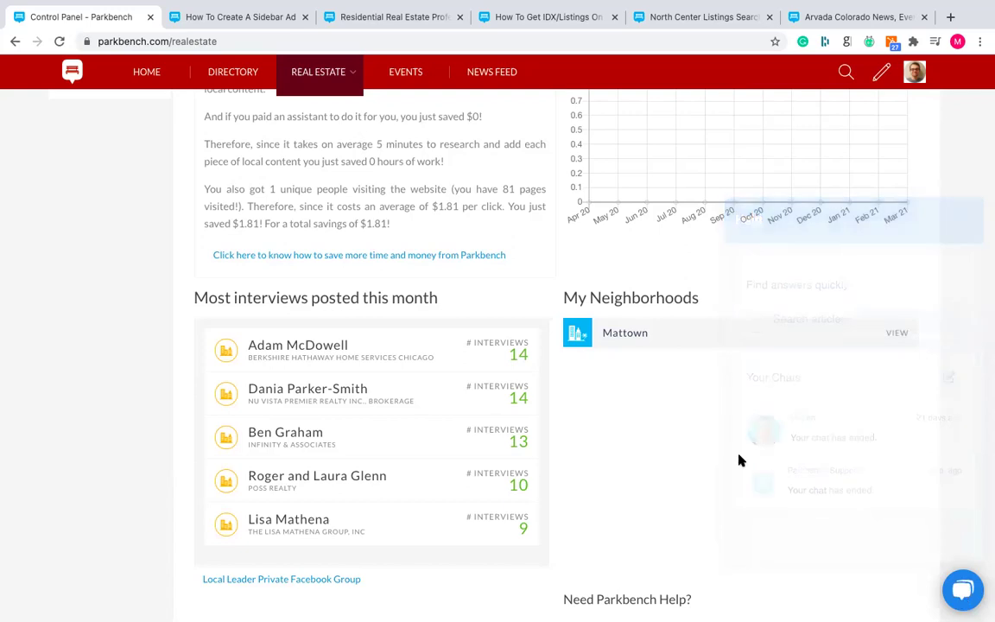
# - Open the Mattown neighborhood home page and look over its Featured Listings and Recent News sections
pyautogui.scroll(10, 704, 438)
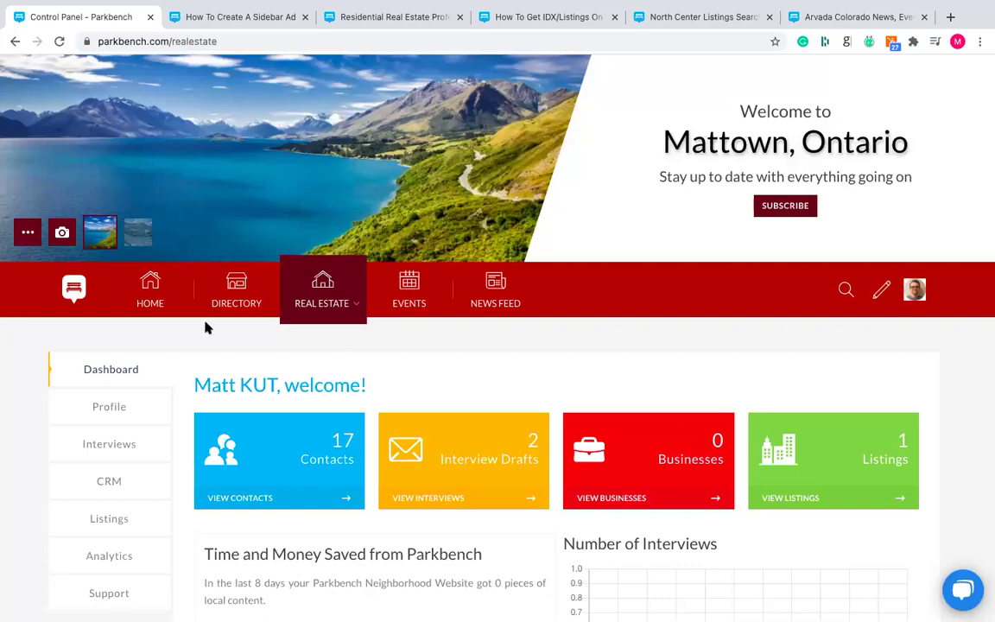
pyautogui.click(160, 307)
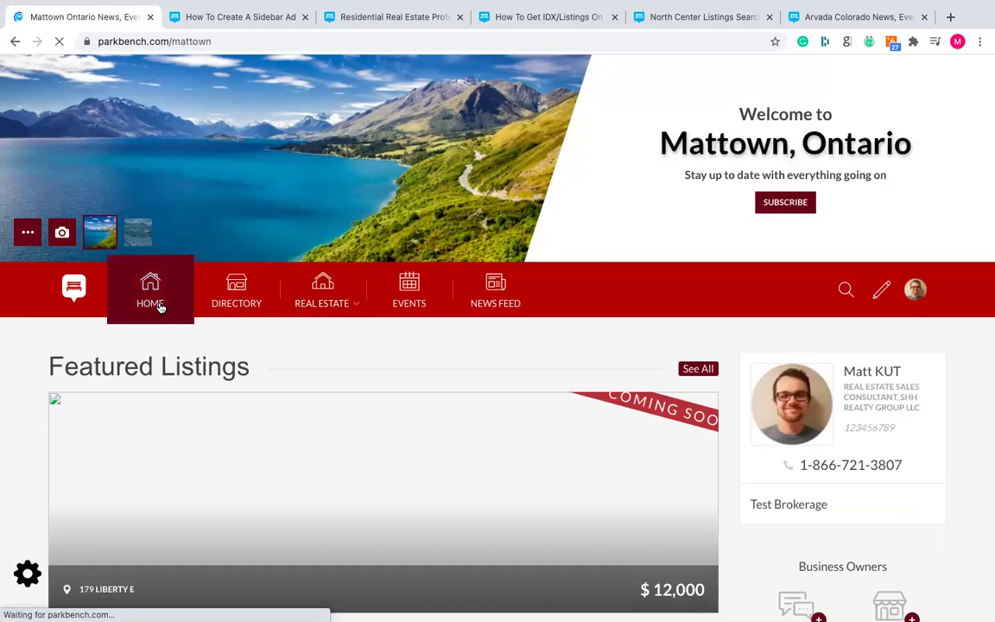
pyautogui.scroll(-5, 31, 423)
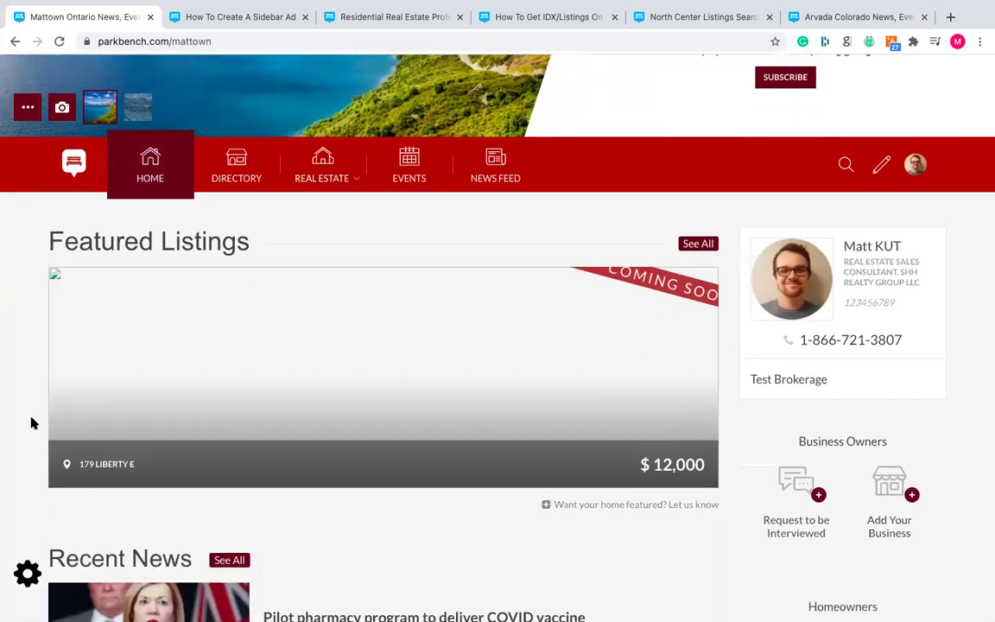
pyautogui.scroll(-2, 32, 424)
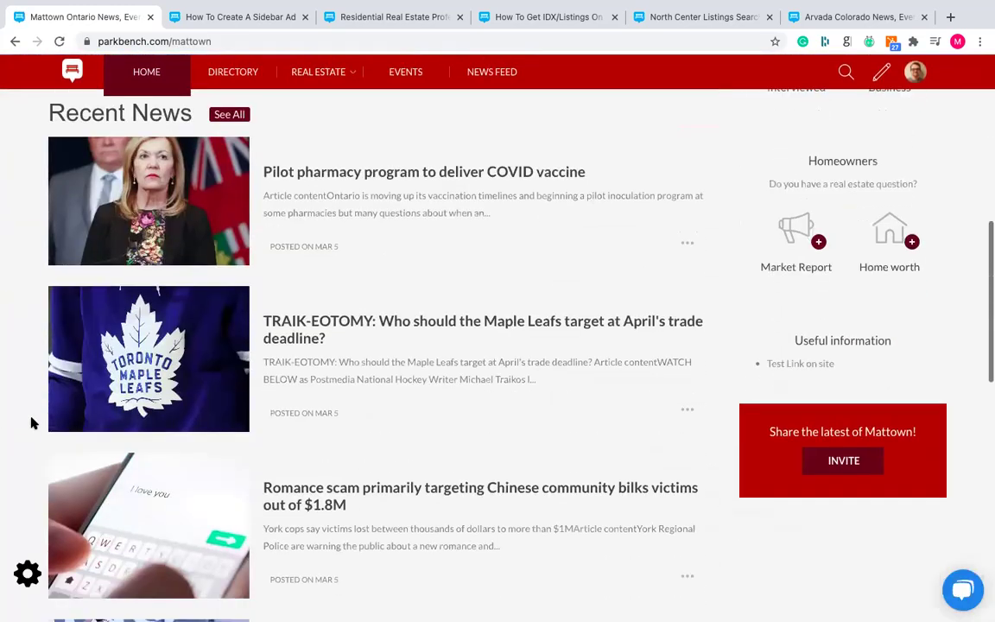
pyautogui.scroll(7, 31, 423)
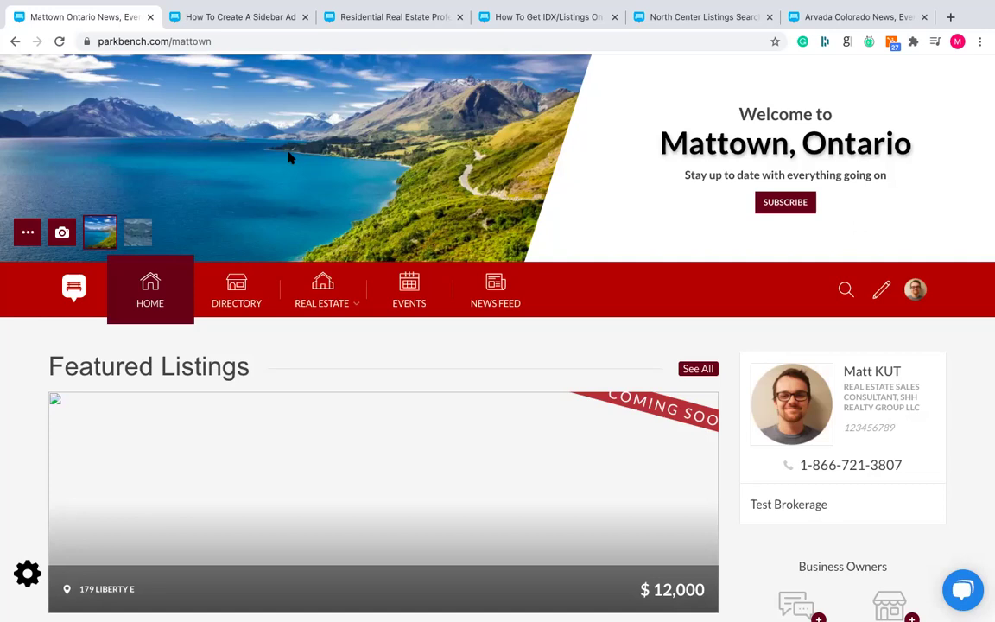
# - View the snowy resort banner image, and open and dismiss the banner image upload area
pyautogui.click(137, 230)
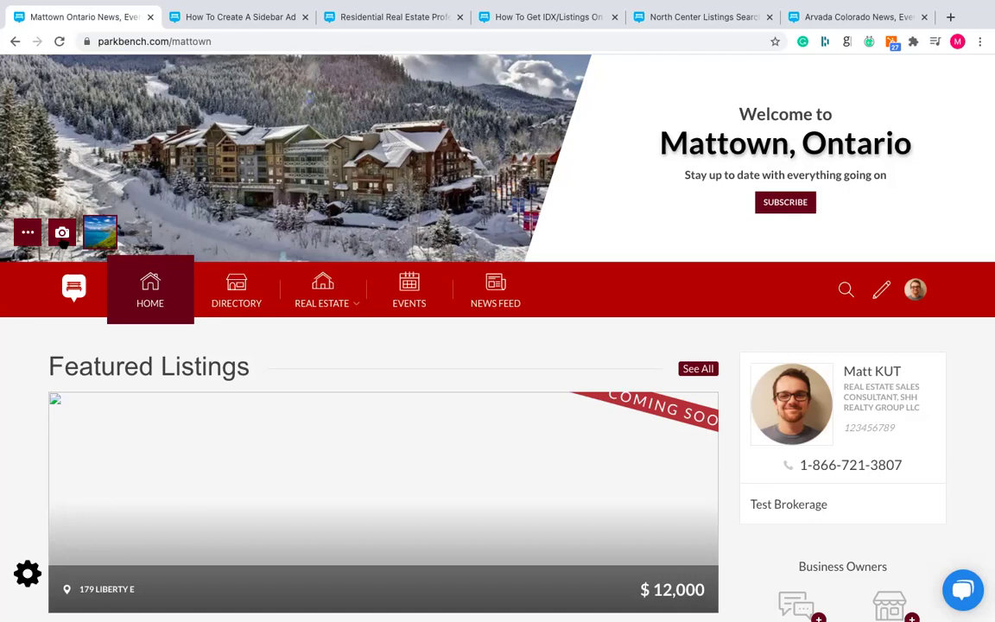
pyautogui.click(61, 235)
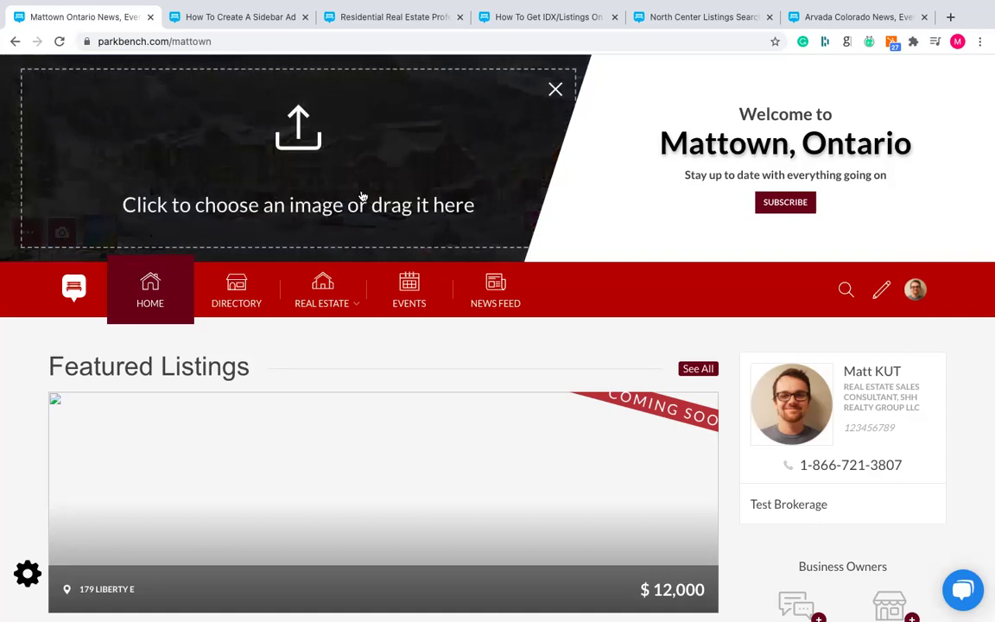
pyautogui.click(557, 90)
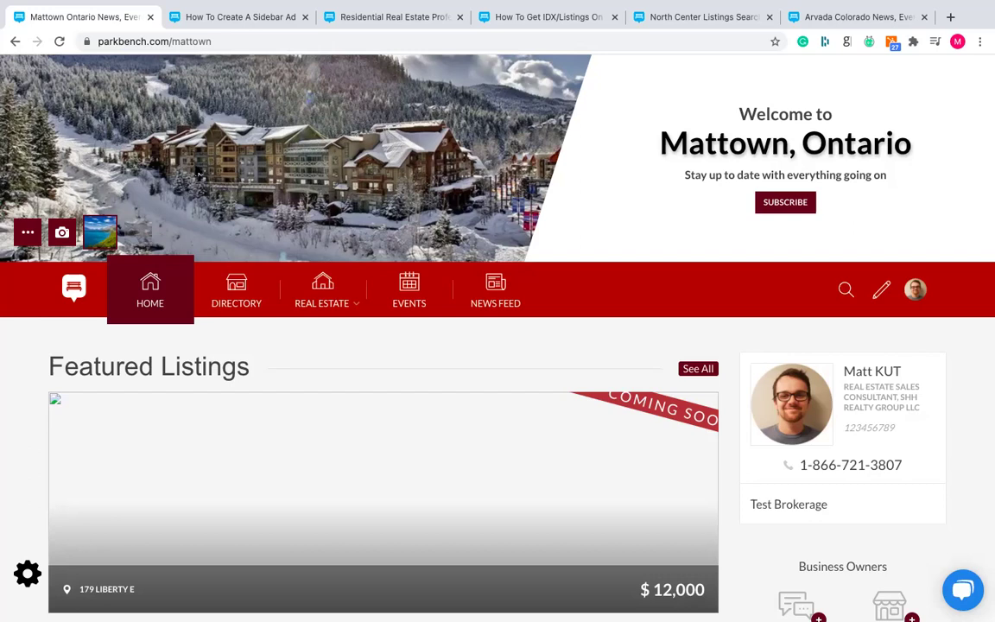
# - Open the home page's appearance settings with the main image and colour scheme choices
pyautogui.scroll(-1, 259, 281)
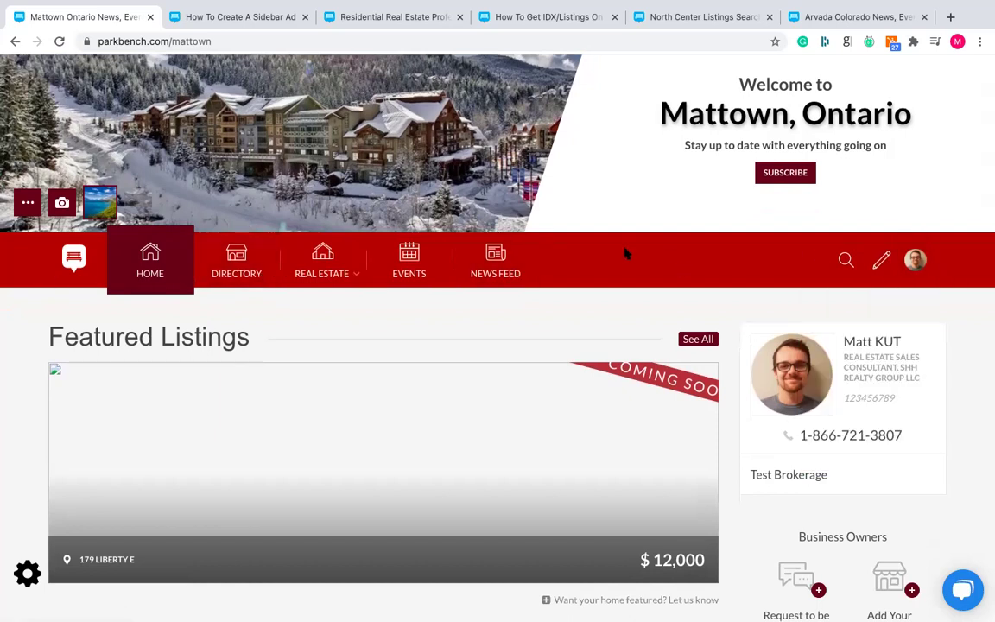
pyautogui.scroll(-1, 544, 273)
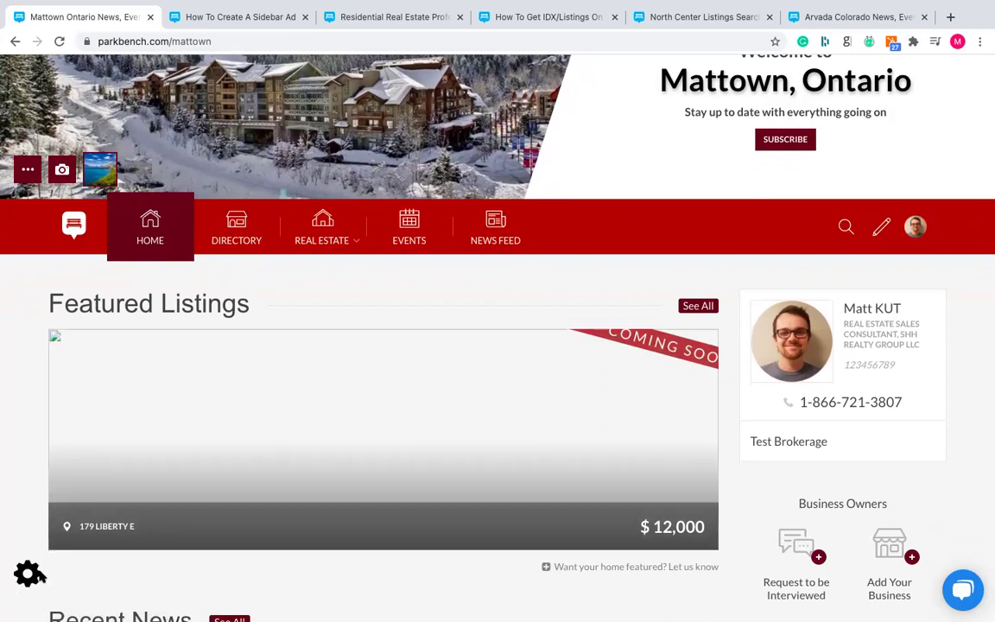
pyautogui.scroll(-3, 26, 574)
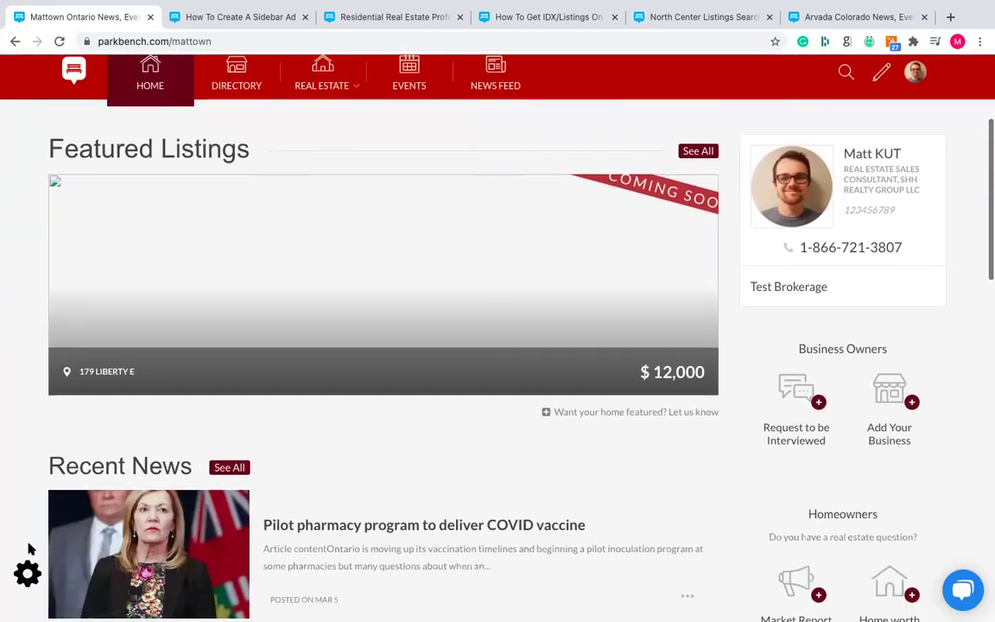
pyautogui.scroll(3, 27, 518)
pyautogui.scroll(-1, 27, 525)
pyautogui.scroll(-2, 26, 525)
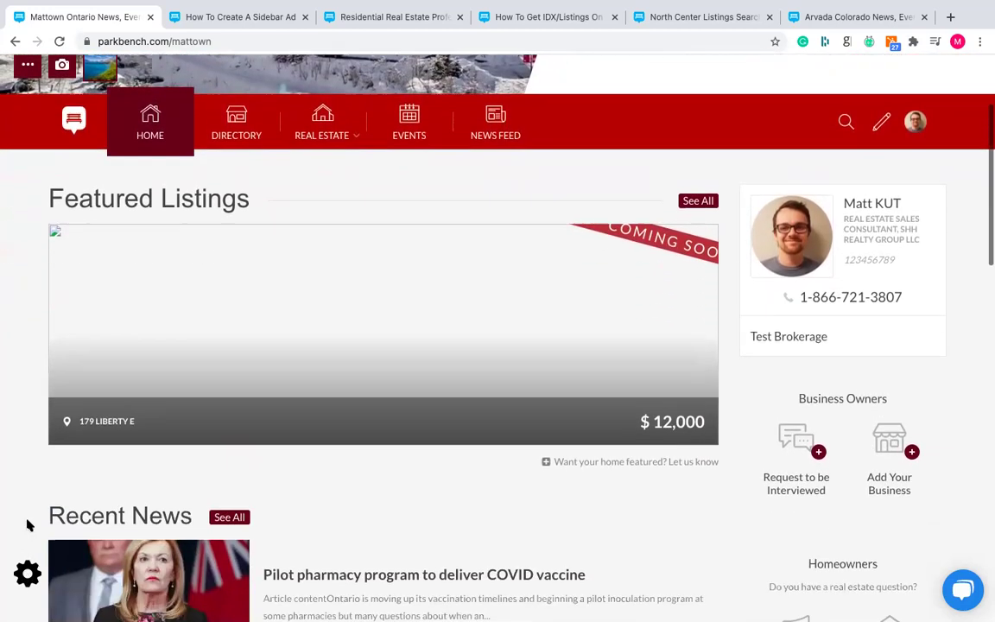
pyautogui.click(27, 574)
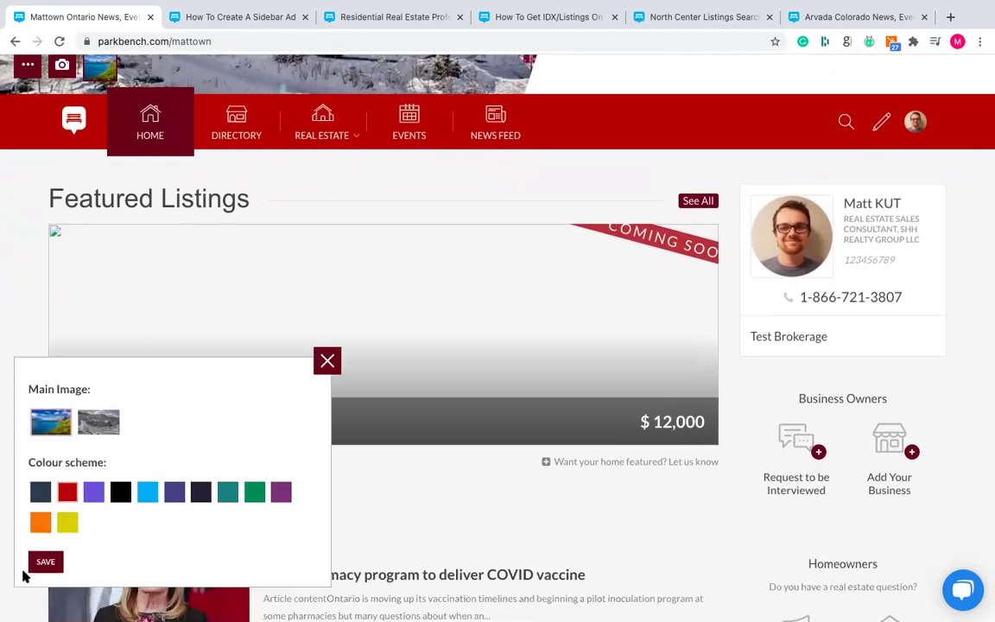
pyautogui.scroll(1, 354, 521)
pyautogui.scroll(5, 355, 522)
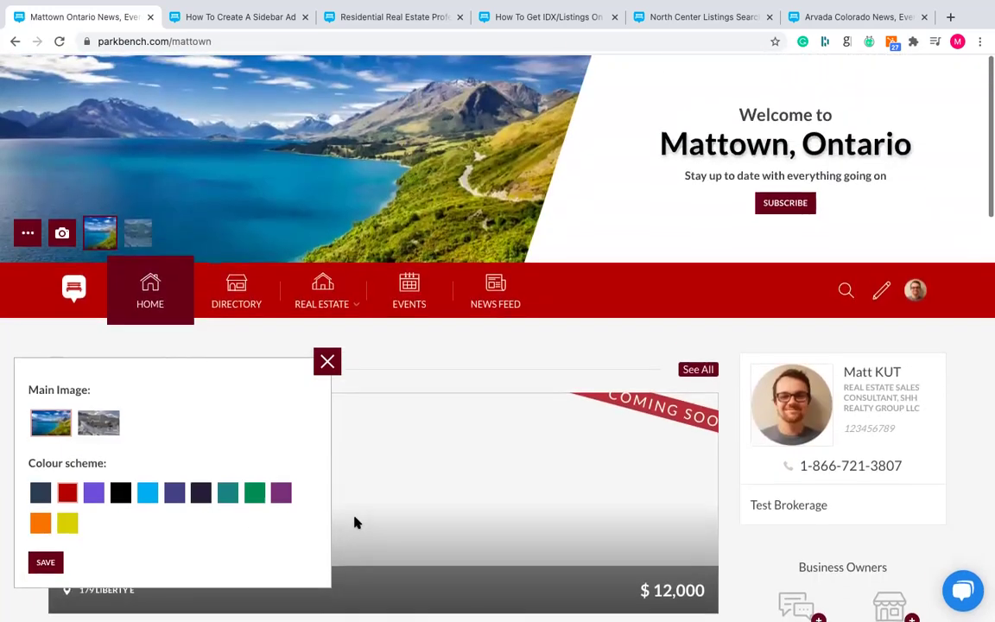
# - Preview the purple, black, light blue, indigo and dark navy colour schemes, checking the dark navy one across the home page sections
pyautogui.click(93, 491)
pyautogui.click(121, 492)
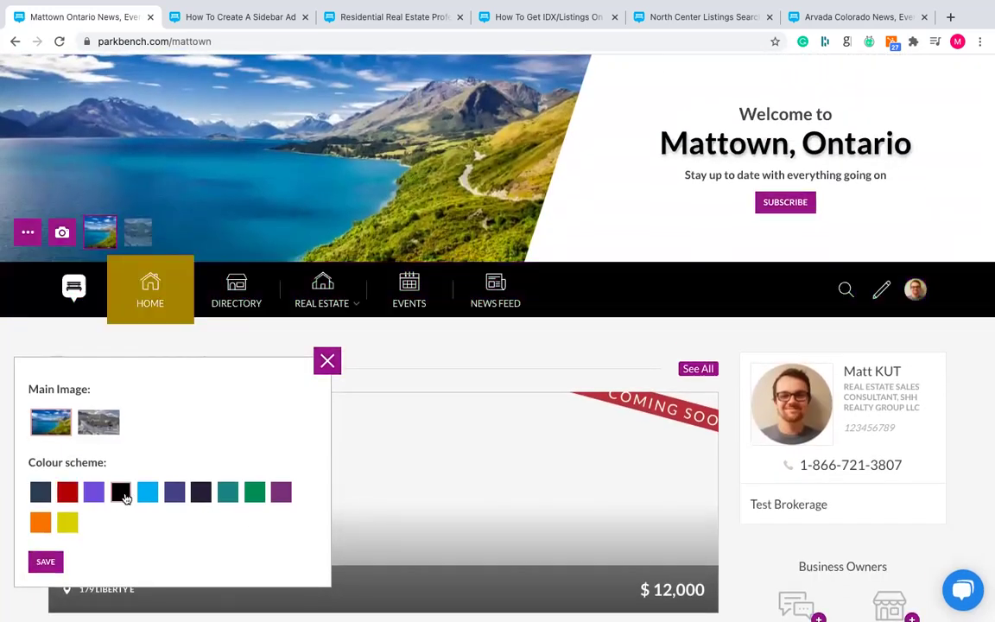
pyautogui.click(148, 498)
pyautogui.click(180, 497)
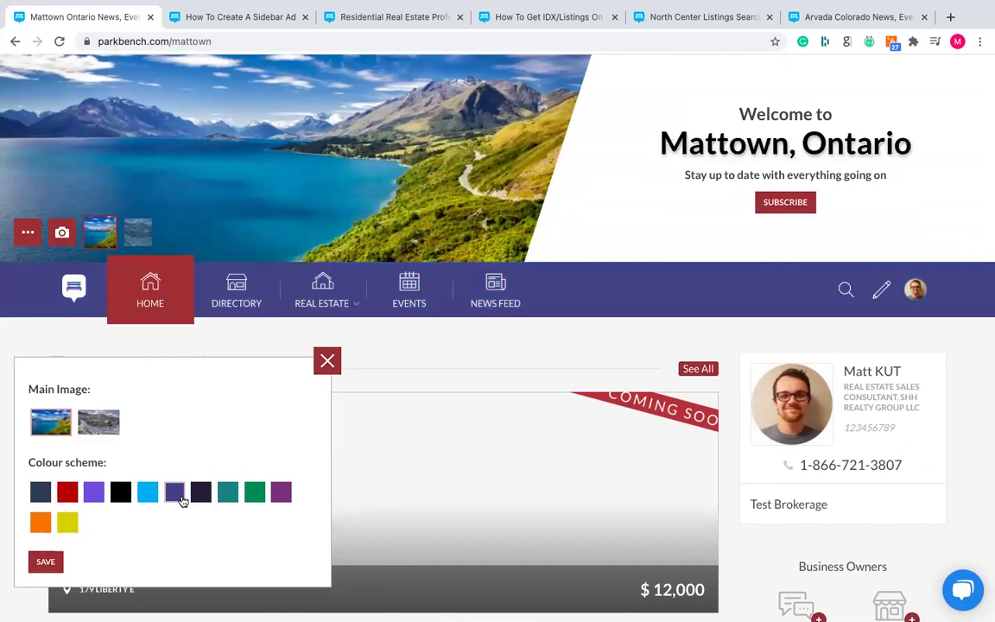
pyautogui.click(39, 495)
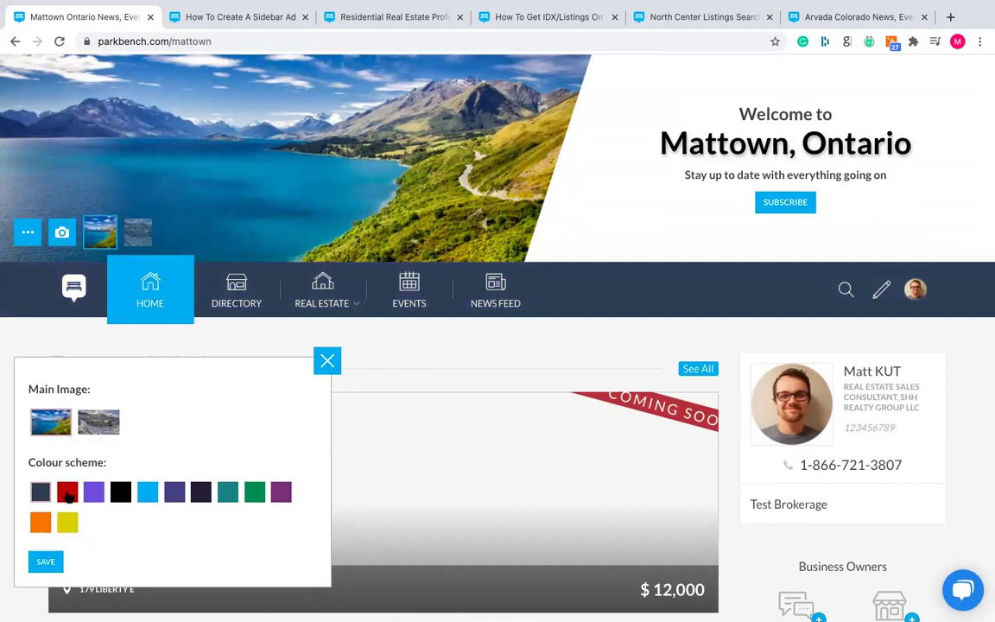
pyautogui.scroll(-3, 211, 493)
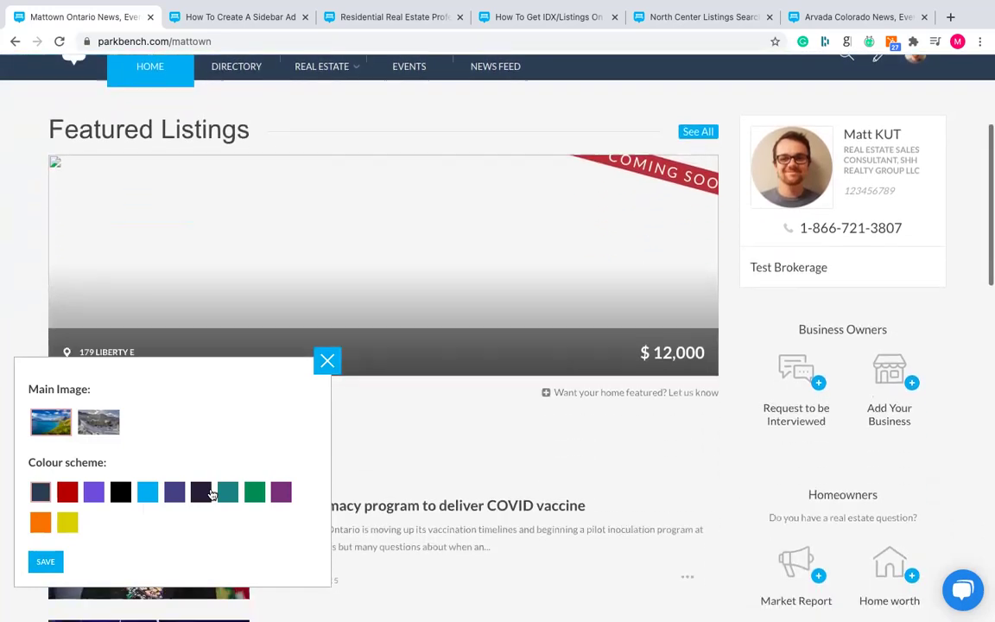
pyautogui.scroll(-5, 211, 494)
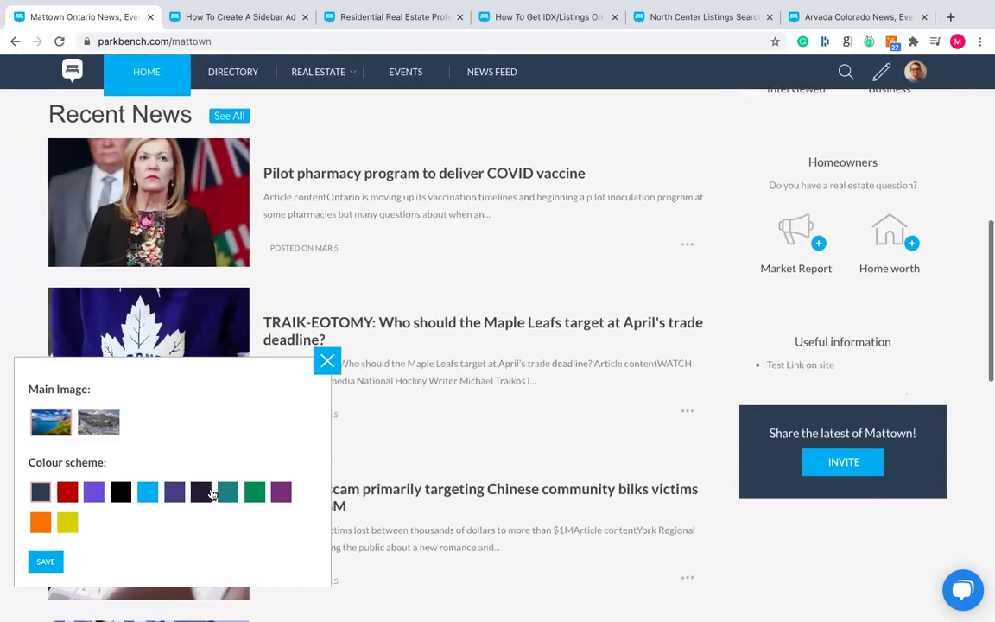
# - Preview the red and black colour schemes on the home page and close the appearance settings without saving
pyautogui.click(68, 494)
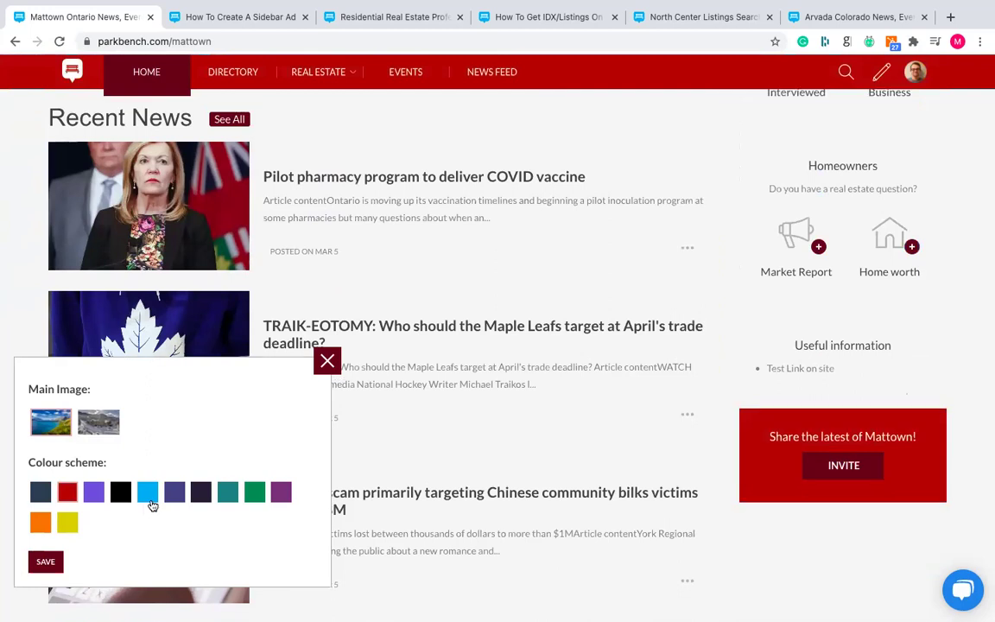
pyautogui.scroll(8, 151, 505)
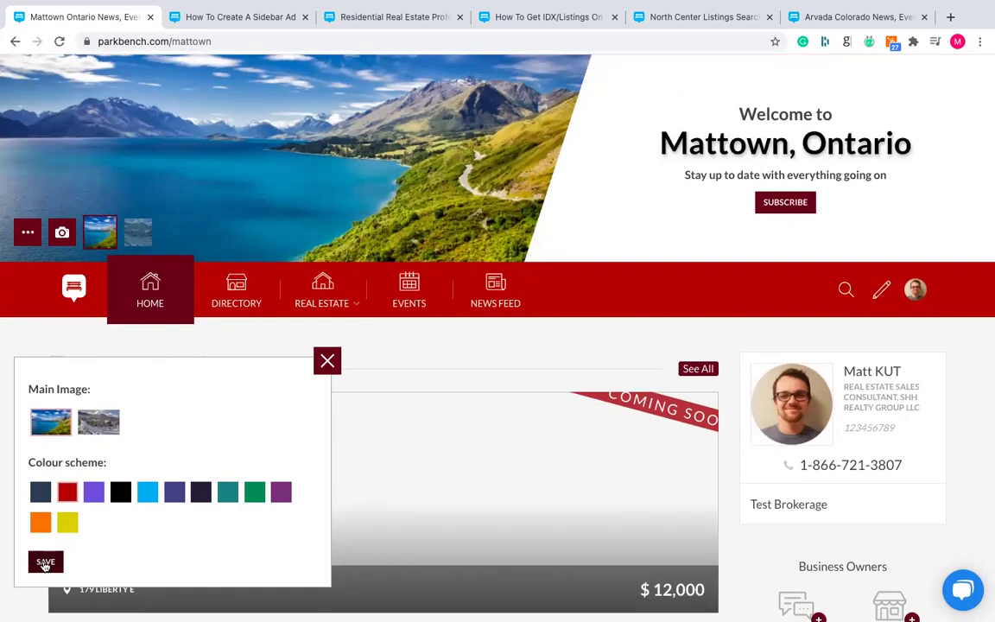
pyautogui.click(121, 492)
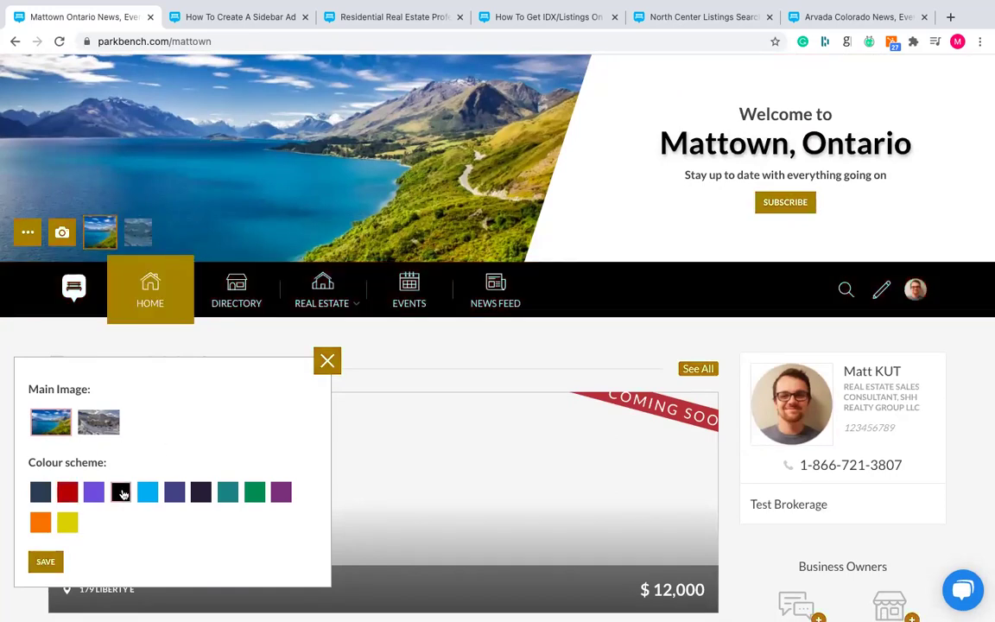
pyautogui.click(327, 360)
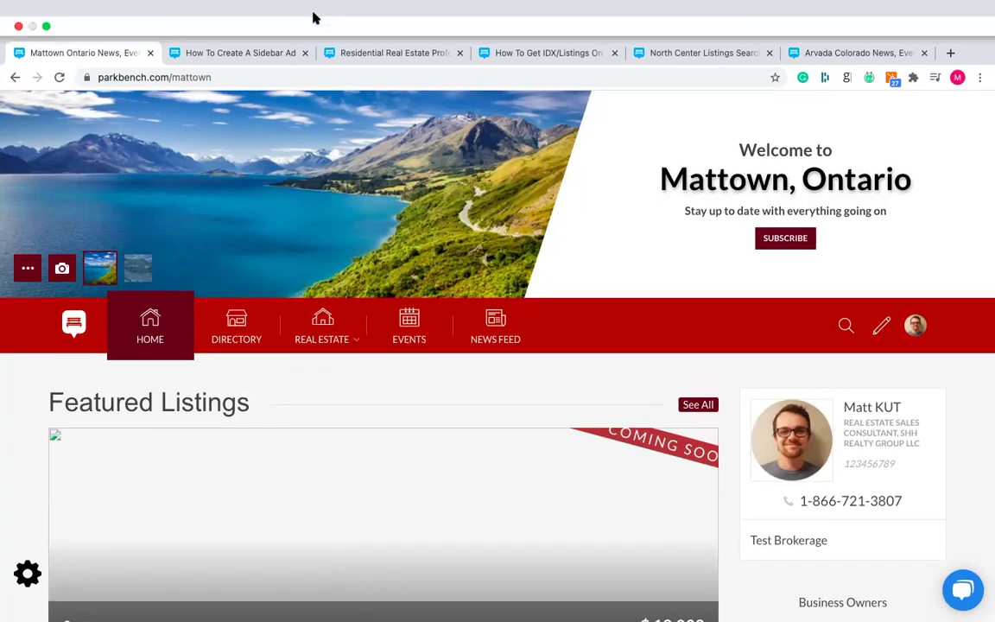
# - View the home page's sidebar ad, and read the template instructions in the "How To Create A Sidebar Ad" help article
pyautogui.moveTo(349, 308)
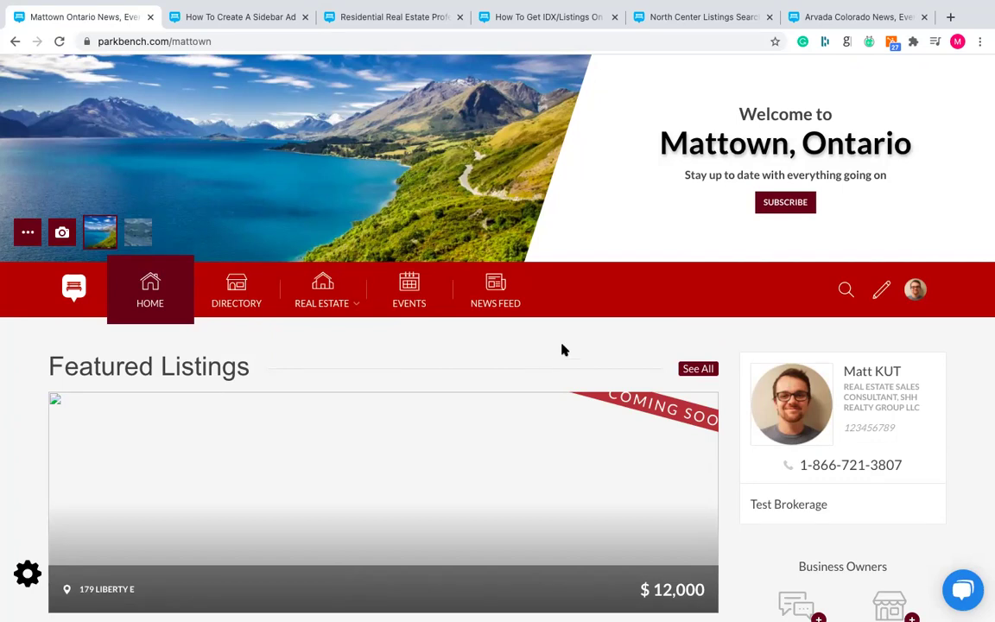
pyautogui.scroll(-3, 728, 336)
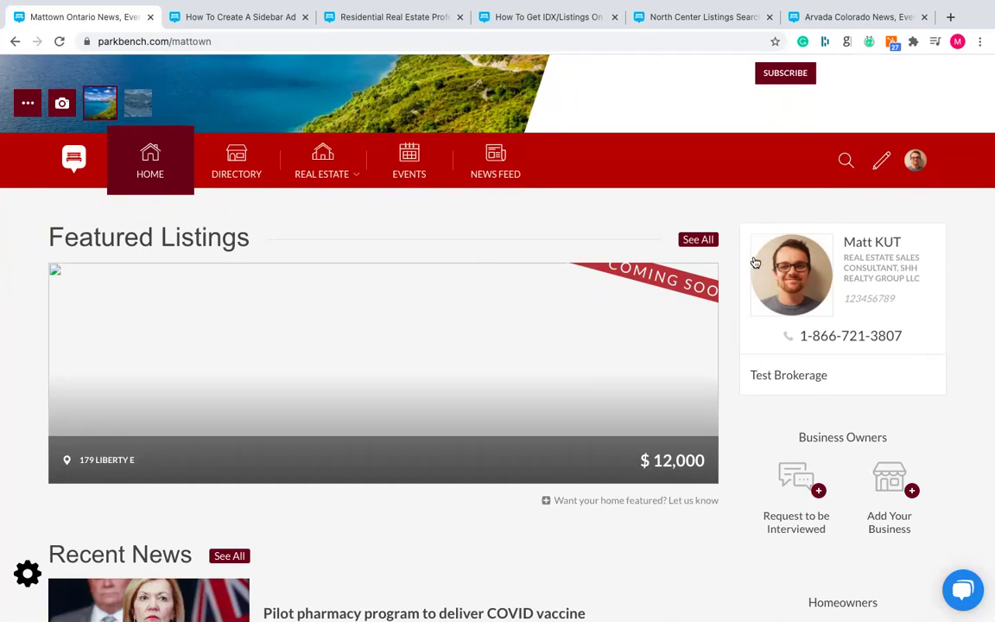
pyautogui.click(213, 23)
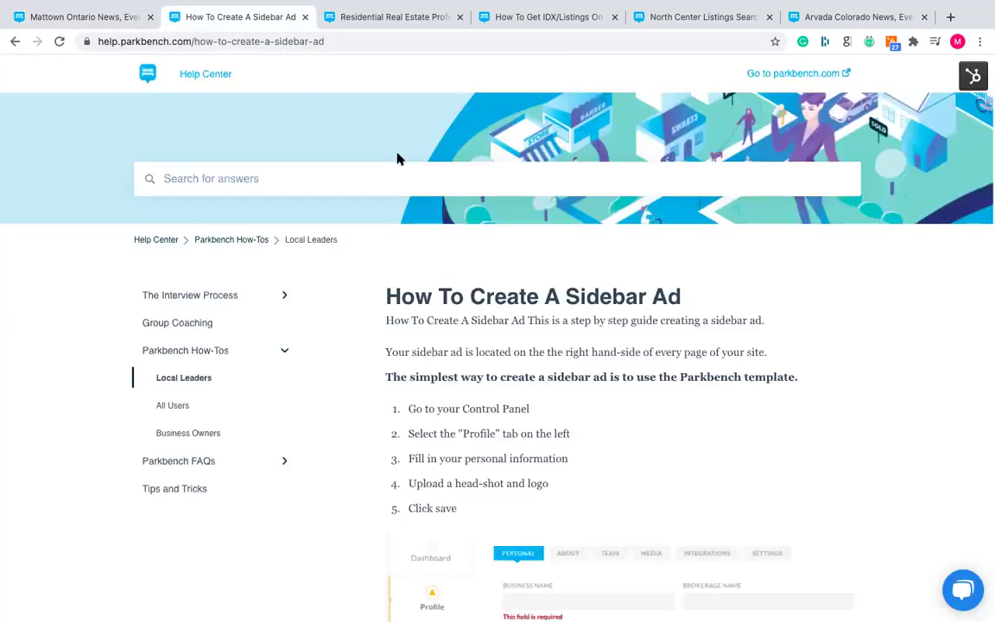
pyautogui.scroll(-2, 382, 264)
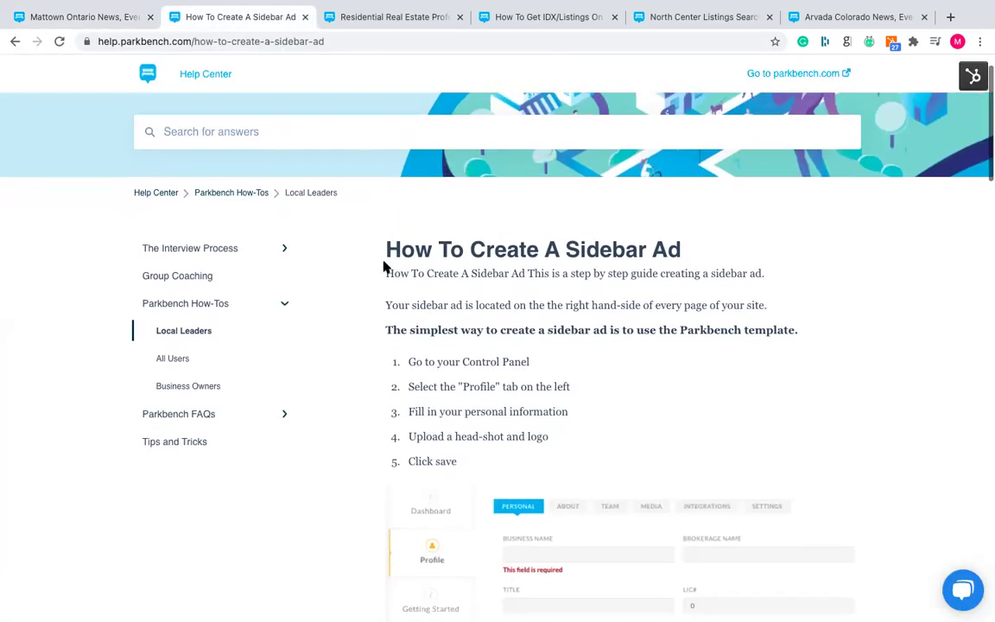
pyautogui.scroll(-4, 385, 266)
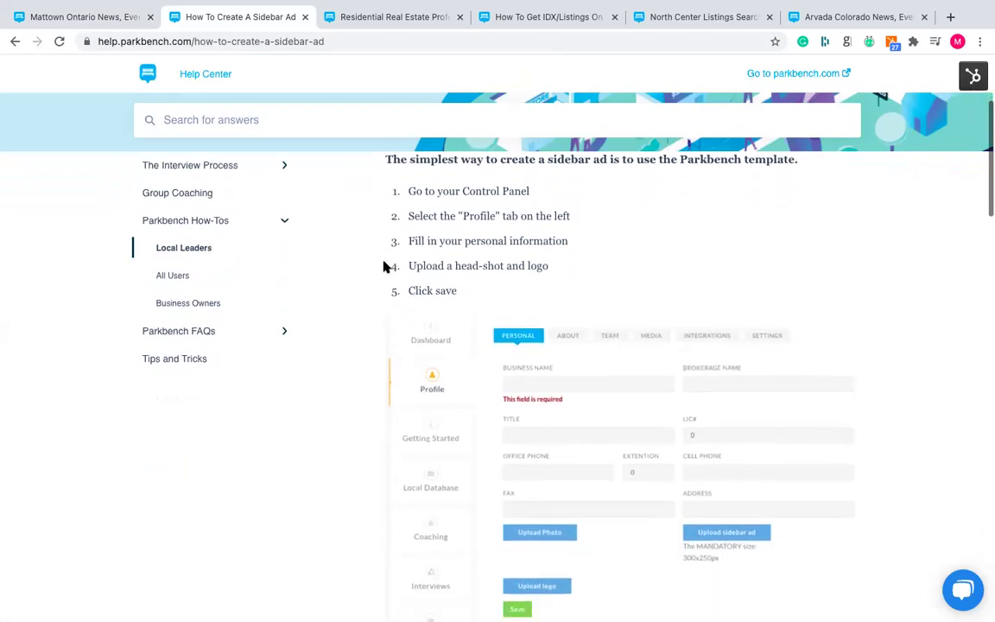
pyautogui.scroll(-4, 384, 267)
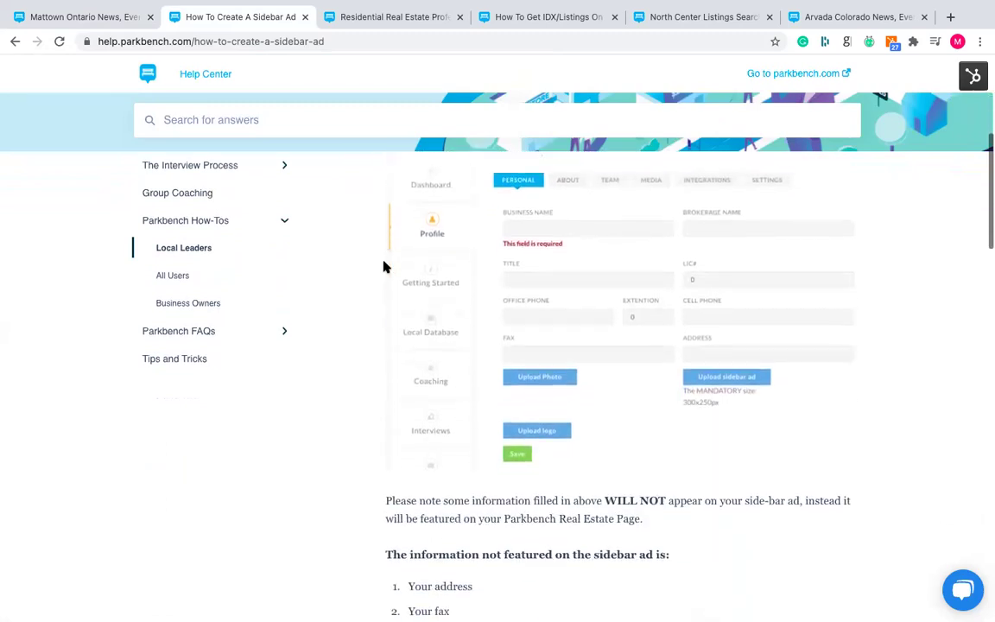
pyautogui.scroll(-1, 384, 267)
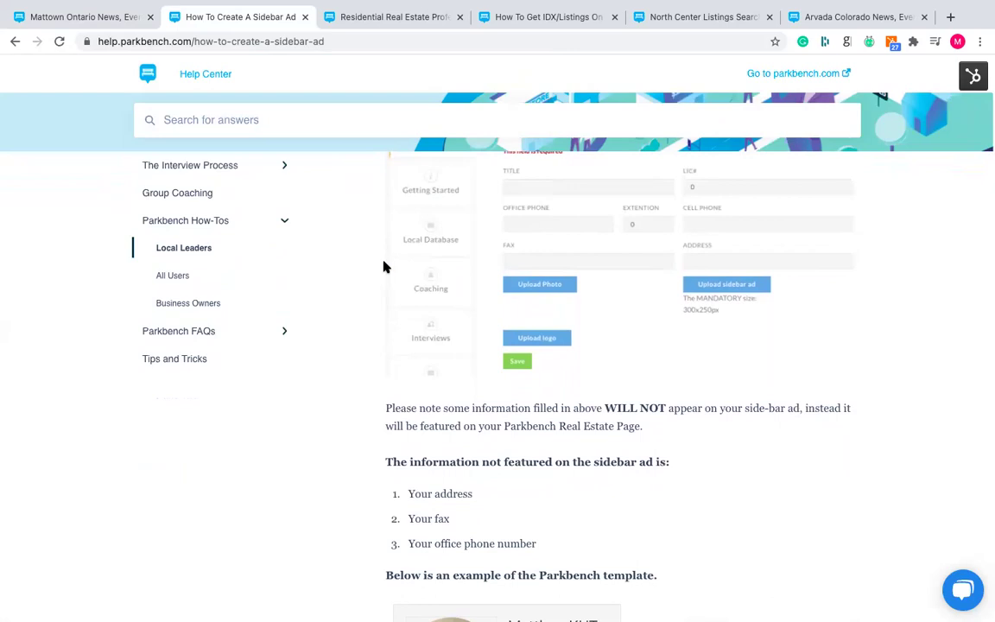
pyautogui.scroll(-6, 384, 267)
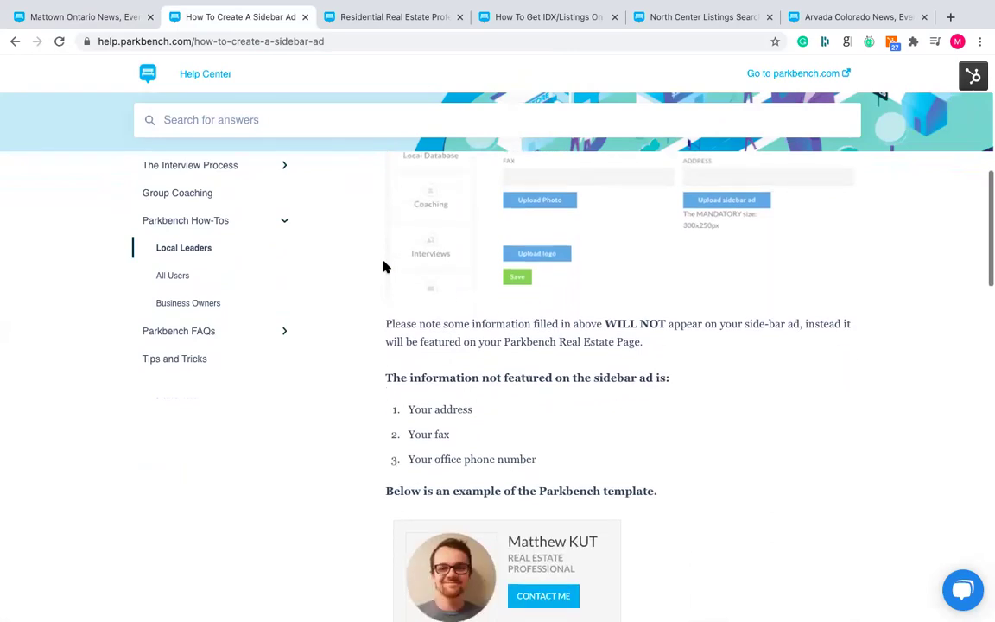
# - Examine the article's Parkbench template example, custom design upload instructions and sample custom sidebar ads
pyautogui.scroll(-8, 384, 267)
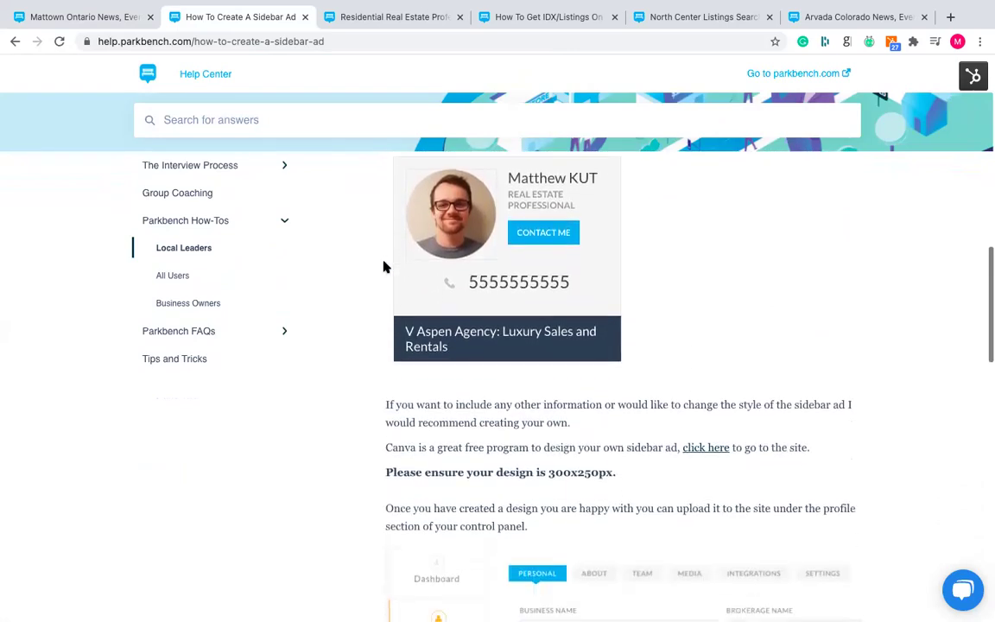
pyautogui.scroll(-6, 384, 267)
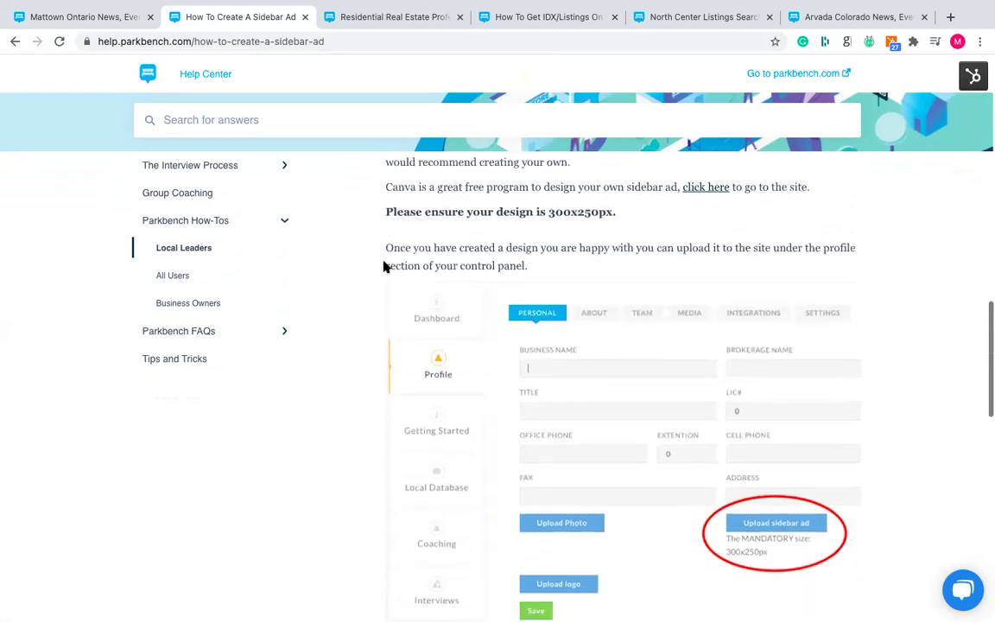
pyautogui.scroll(-6, 385, 267)
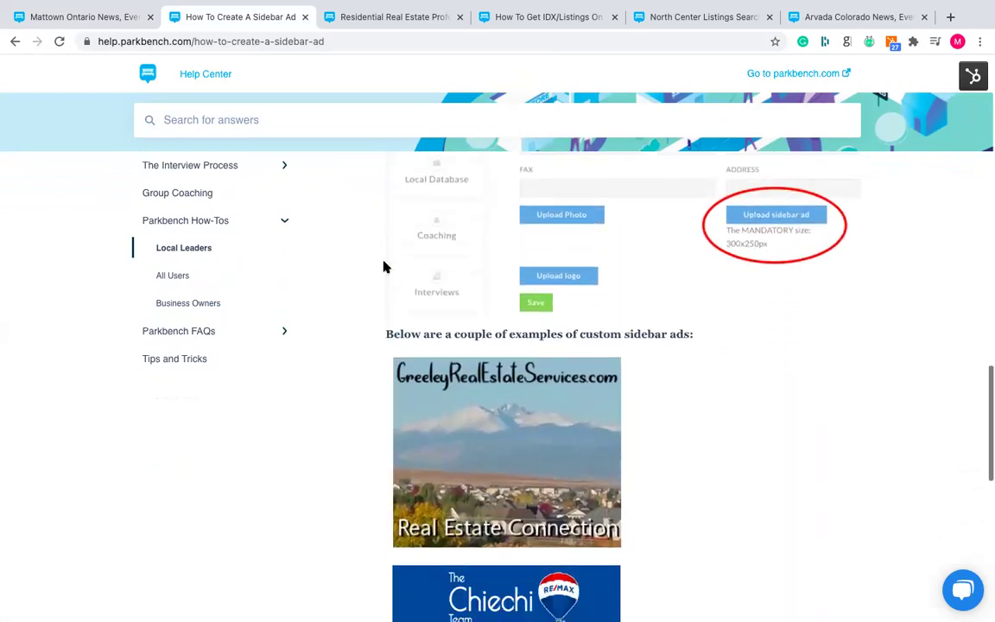
pyautogui.scroll(-2, 385, 266)
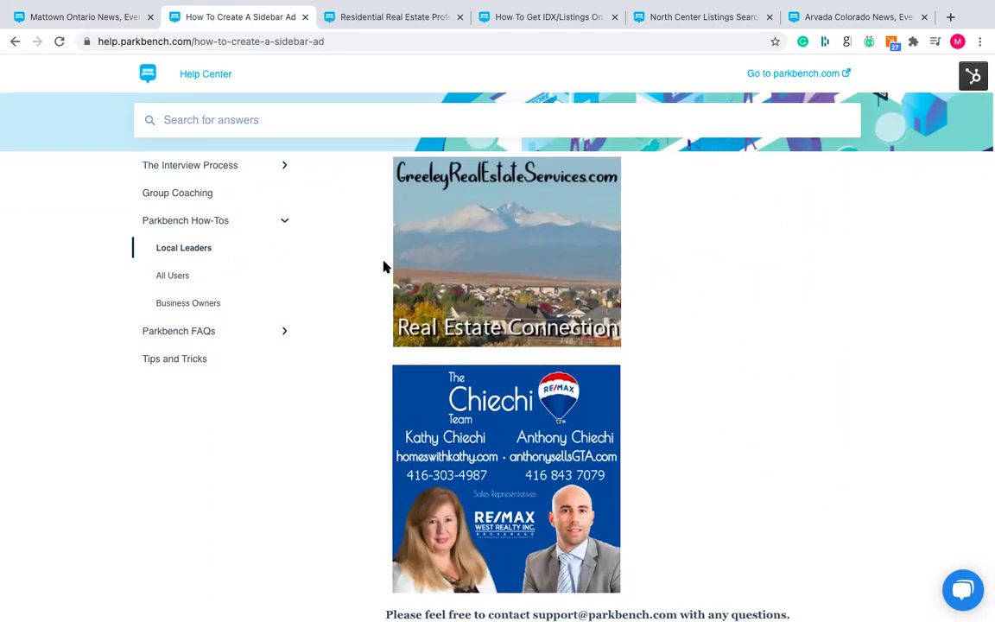
pyautogui.scroll(-1, 383, 267)
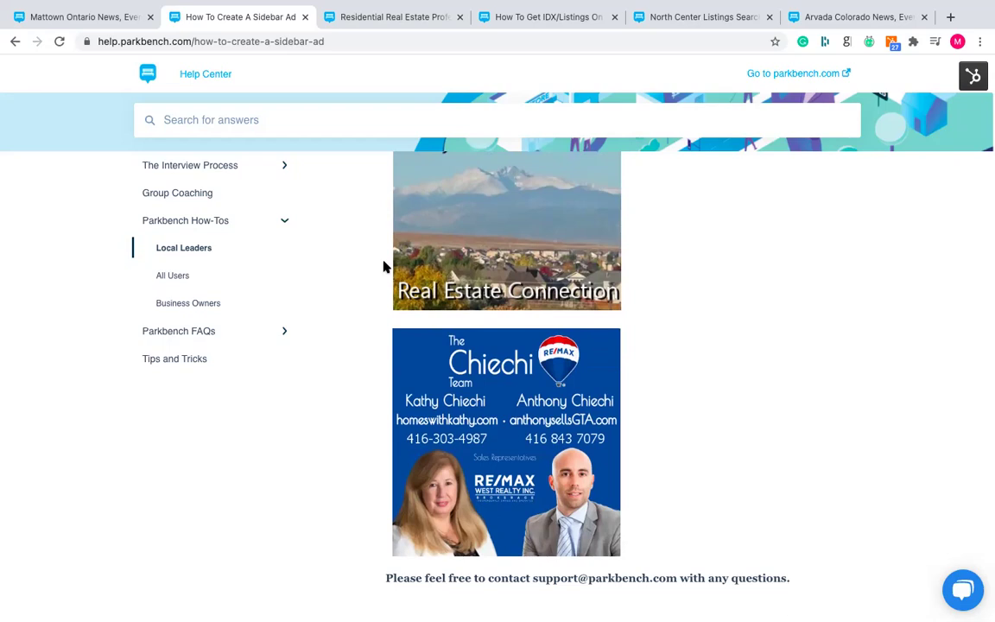
# - Return to the article's custom design guidance and highlight the required 300x250px size, and clear the highlight
pyautogui.scroll(2, 437, 339)
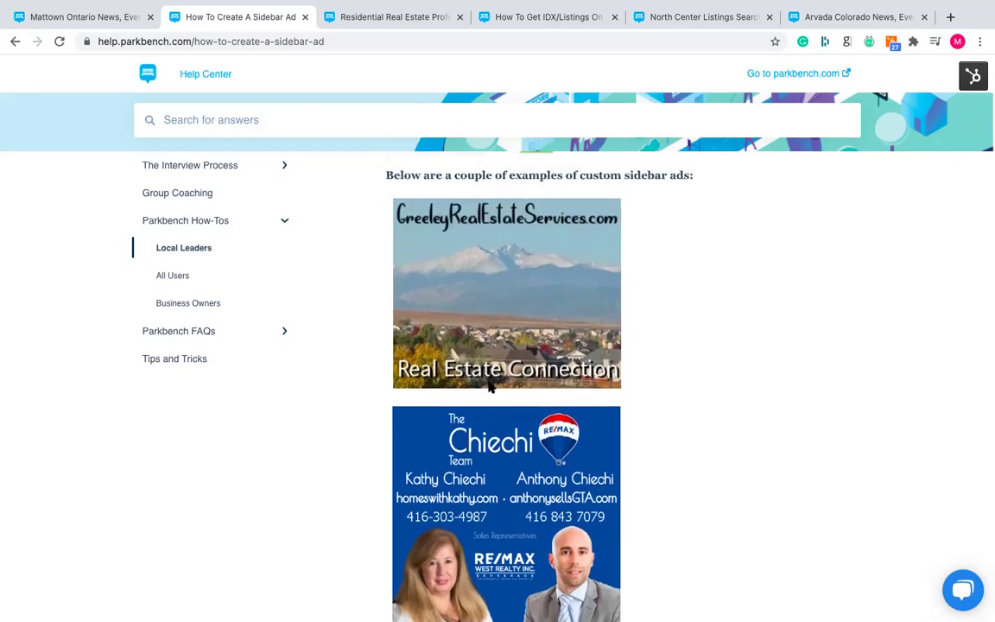
pyautogui.scroll(5, 488, 387)
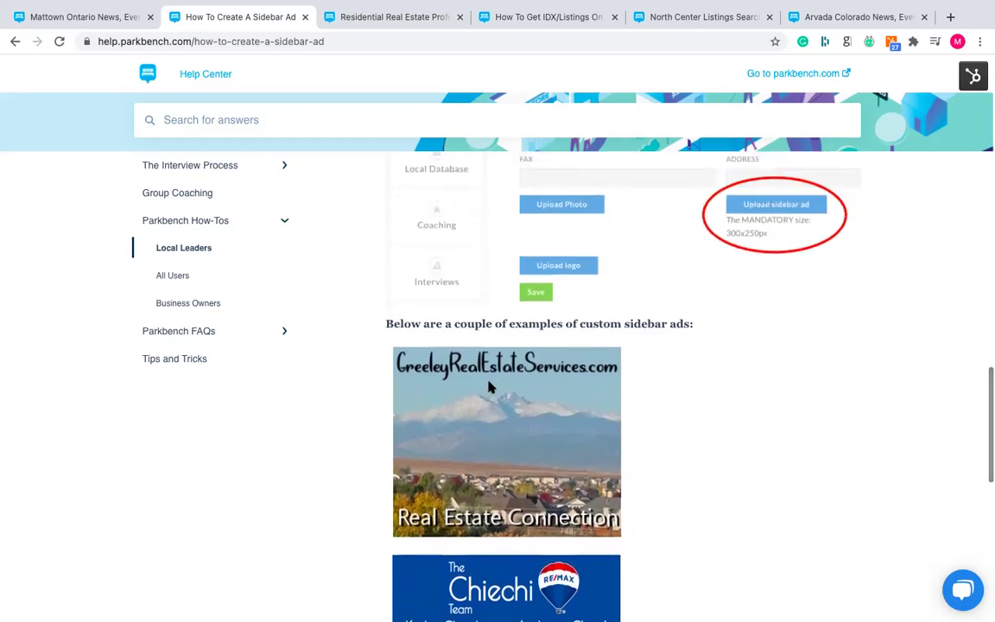
pyautogui.scroll(5, 488, 387)
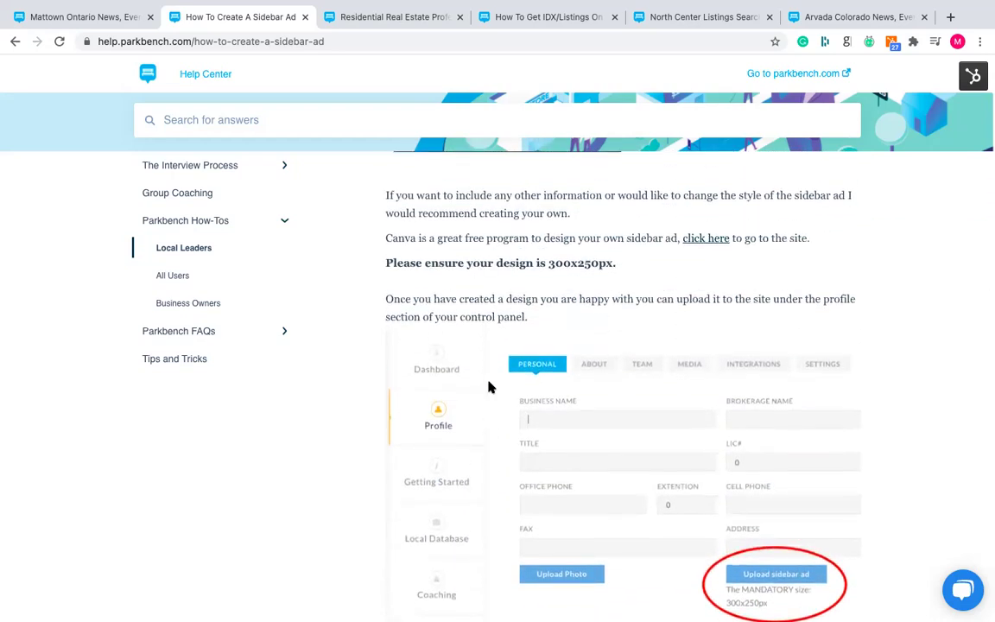
pyautogui.moveTo(547, 264); pyautogui.dragTo(612, 267)
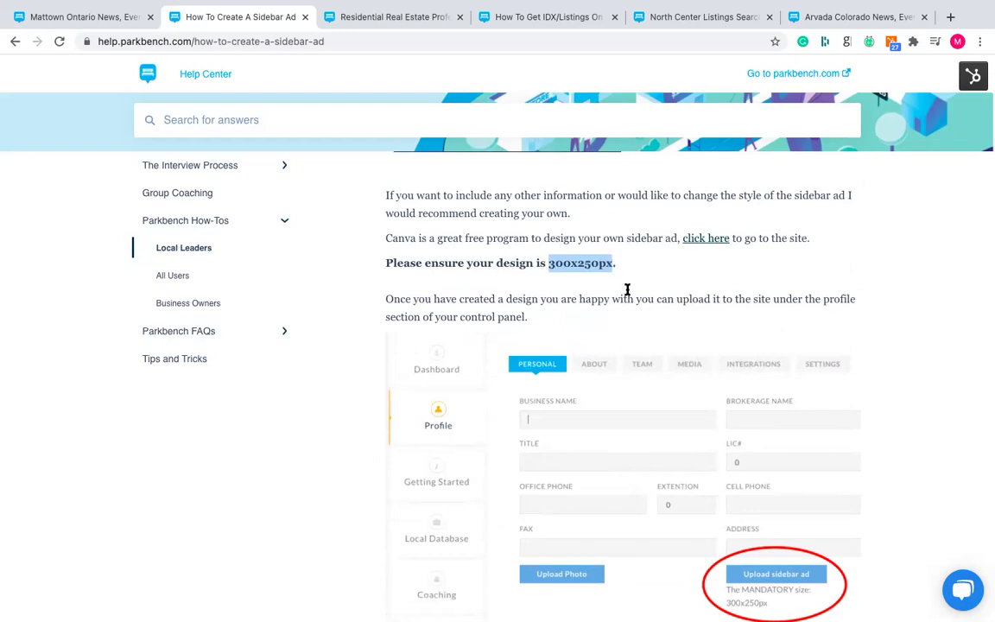
pyautogui.click(637, 271)
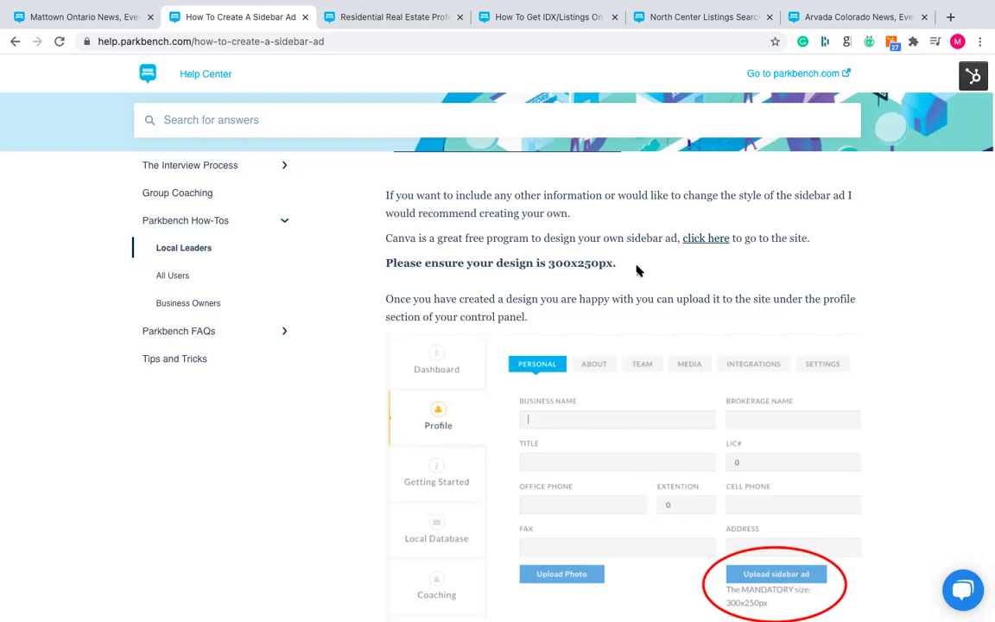
# - Open Canva from the article's link and create a new custom-size design of 300 x 250 px
pyautogui.click(704, 240)
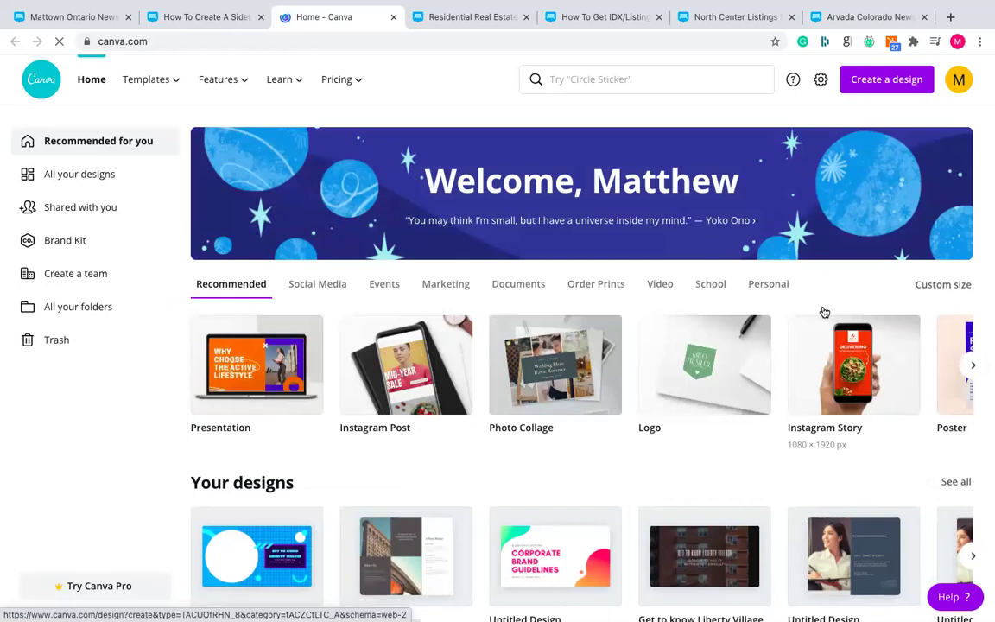
pyautogui.click(943, 285)
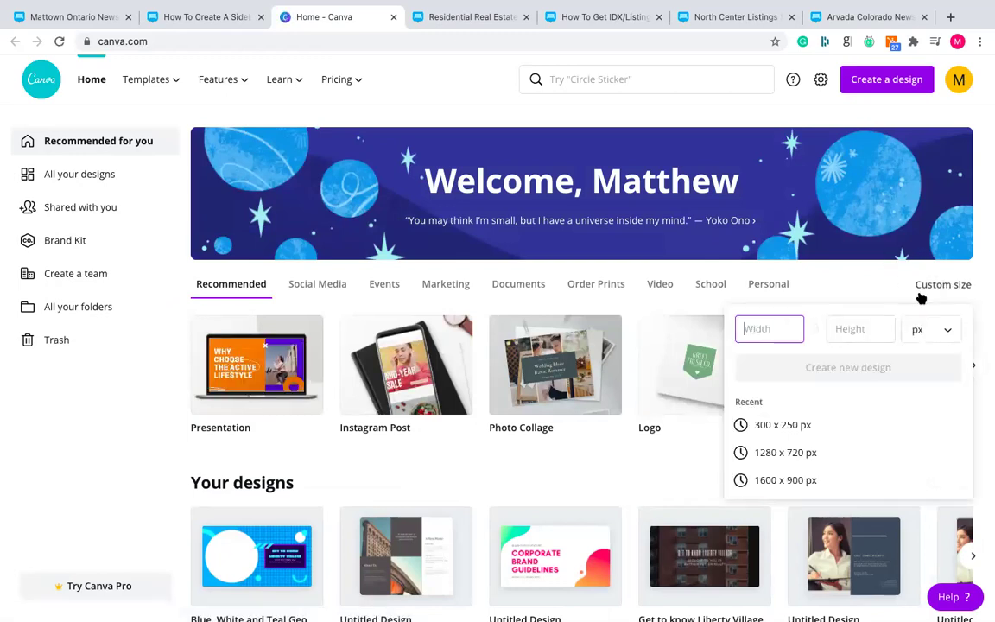
pyautogui.write('300')
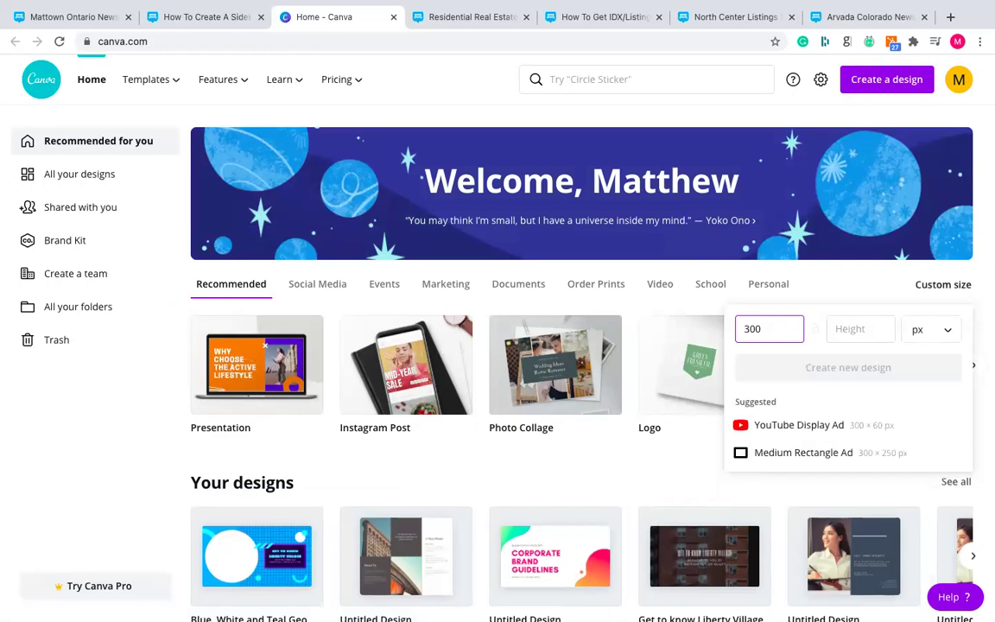
pyautogui.press('Tab')
pyautogui.write('250')
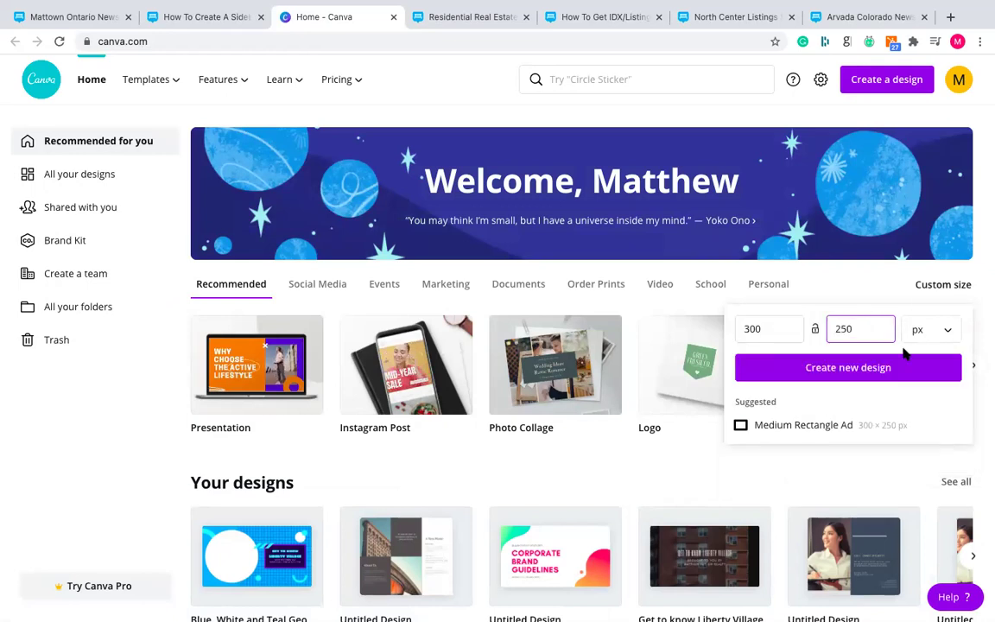
pyautogui.click(876, 368)
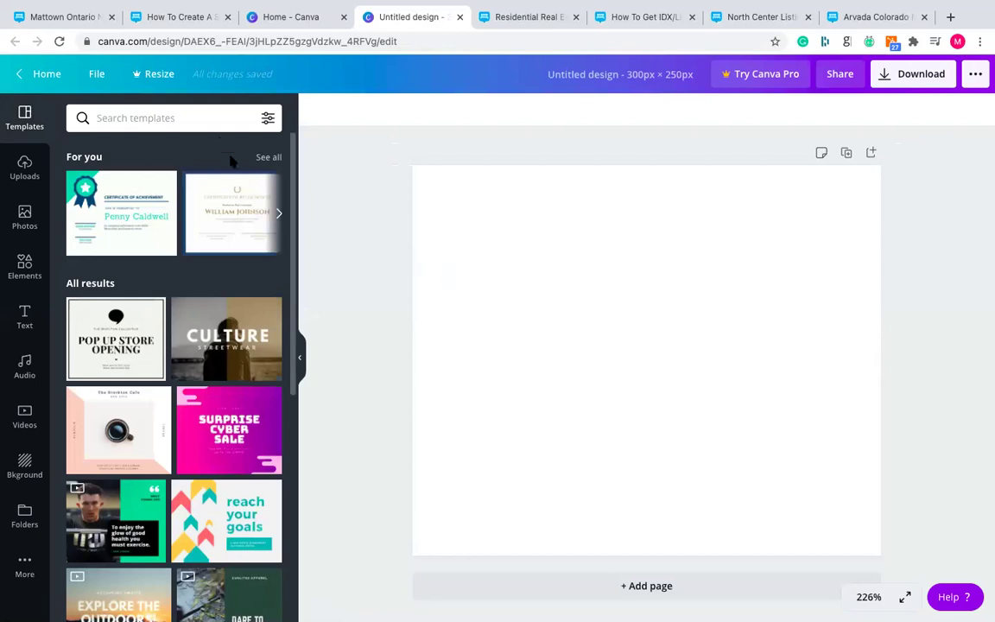
# - Search the design templates for "real estate" and browse the results
pyautogui.click(214, 122)
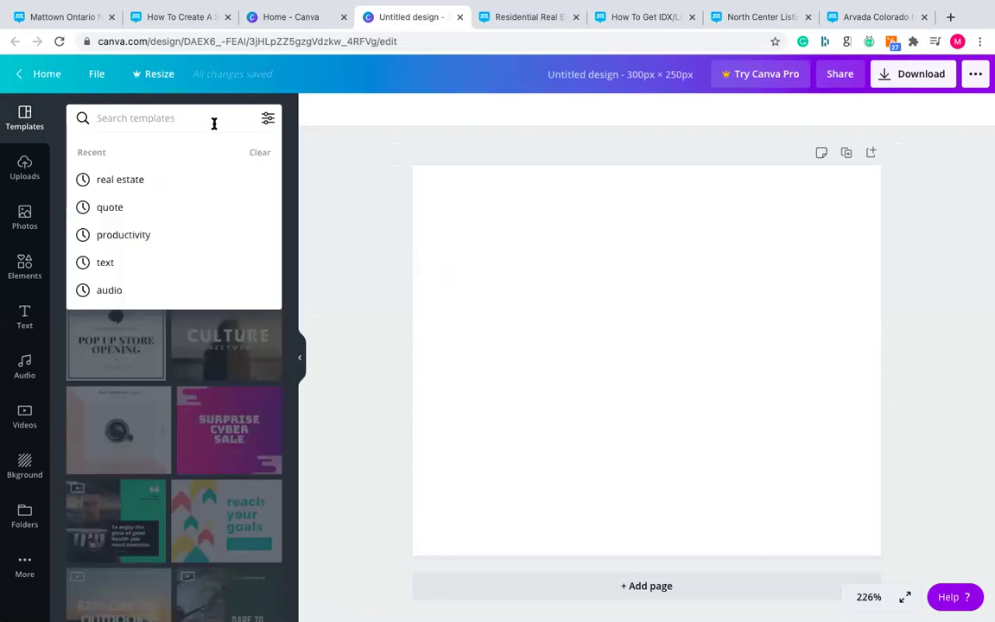
pyautogui.write('real estate')
pyautogui.press('Return')
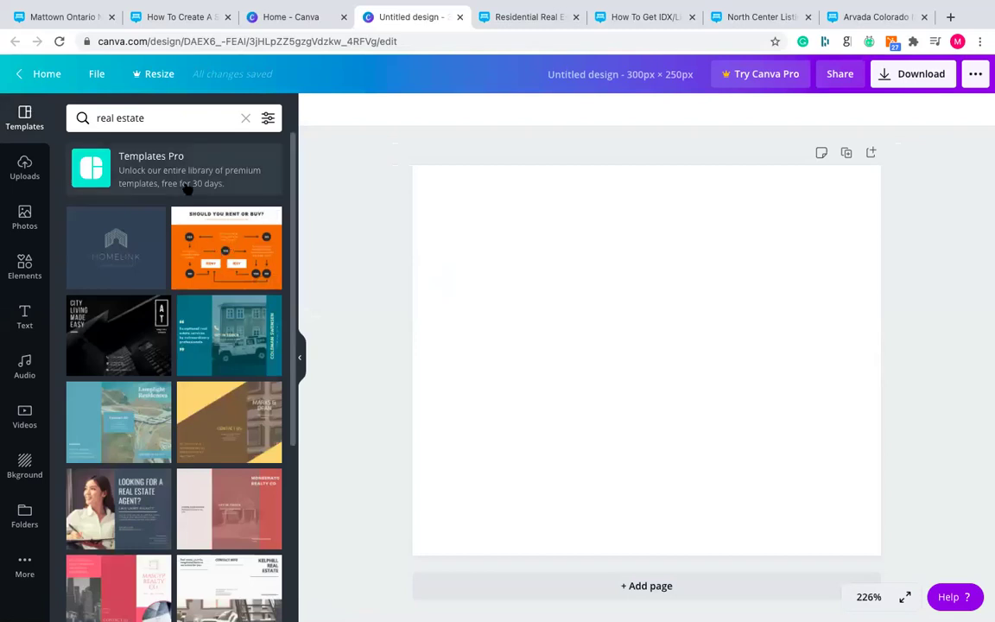
pyautogui.scroll(-2, 183, 201)
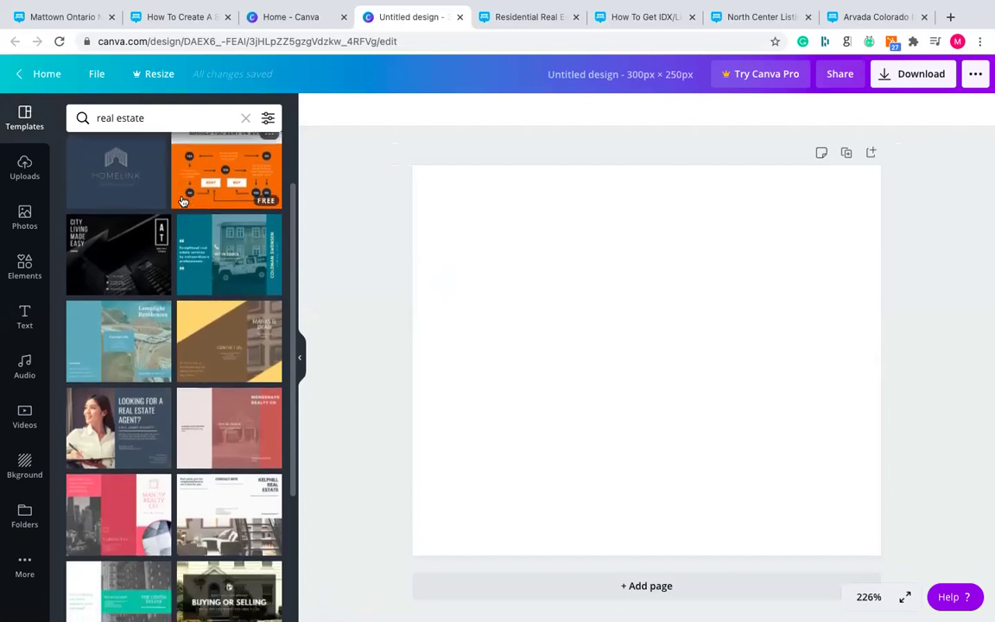
# - Apply the "Looking for a Real Estate Agent?" template with the woman's photo to the blank 300 x 250 px design
pyautogui.scroll(-4, 183, 201)
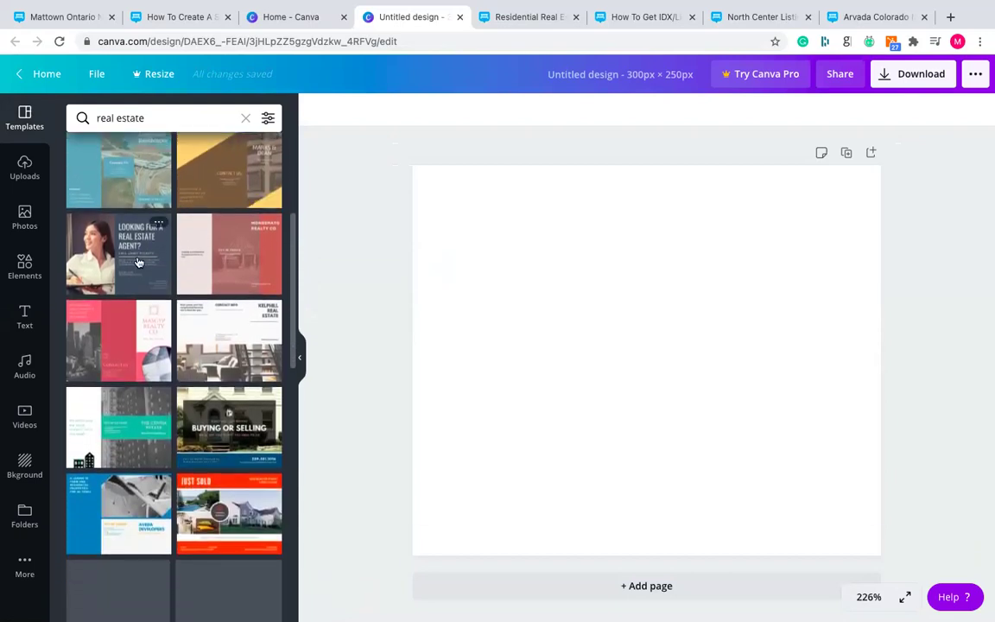
pyautogui.click(138, 261)
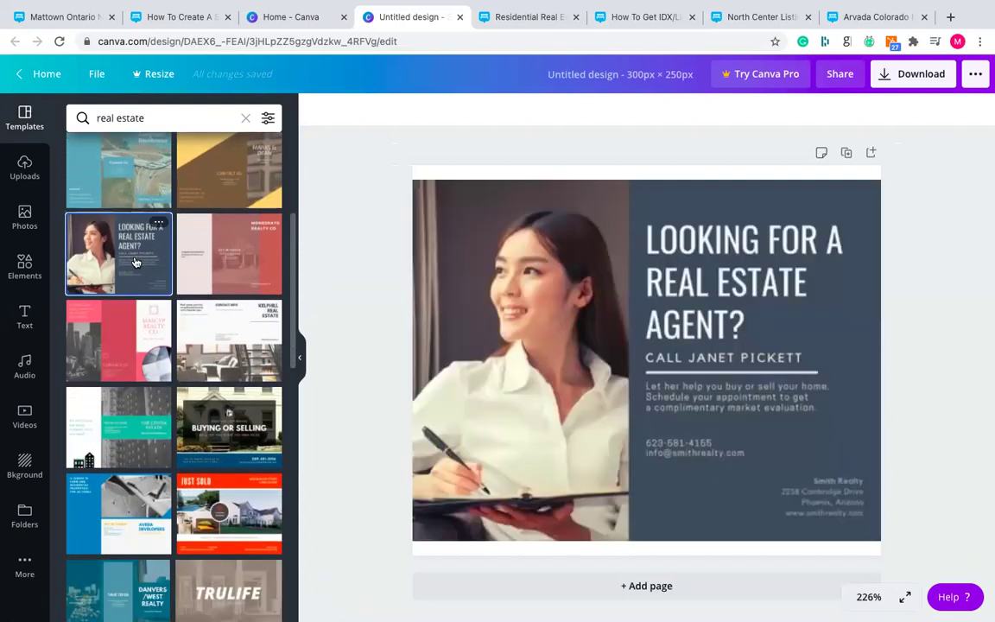
pyautogui.click(635, 292)
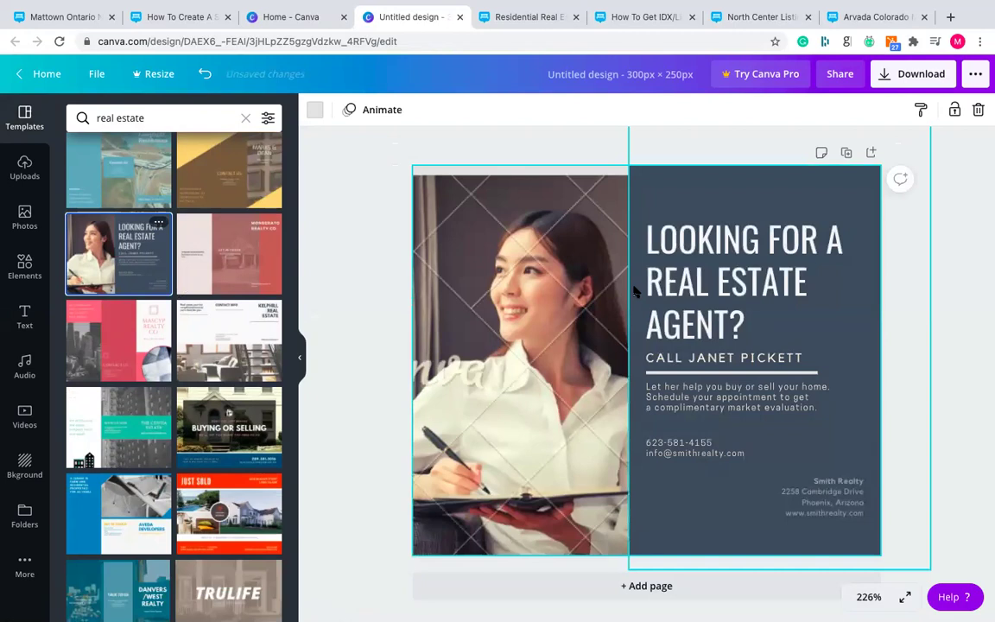
# - Select the template's photo, move the "Looking for a Real Estate Agent?" headline slightly up and to the left, and clear the selection
pyautogui.click(503, 315)
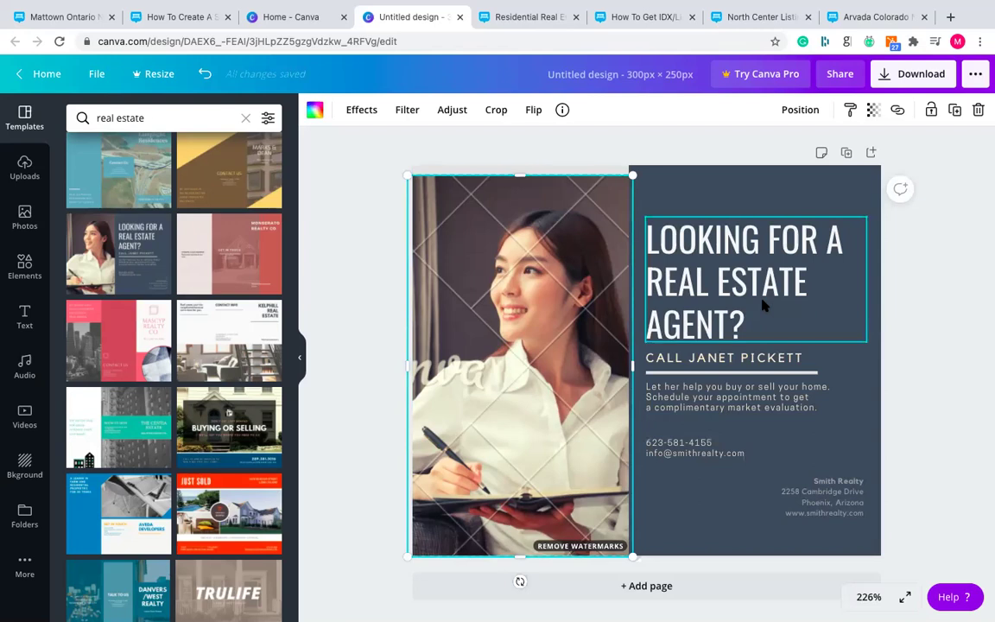
pyautogui.click(715, 259)
pyautogui.moveTo(746, 322)
pyautogui.mouseDown()
pyautogui.moveTo(750, 357)
pyautogui.moveTo(751, 284)
pyautogui.moveTo(744, 316)
pyautogui.mouseUp()
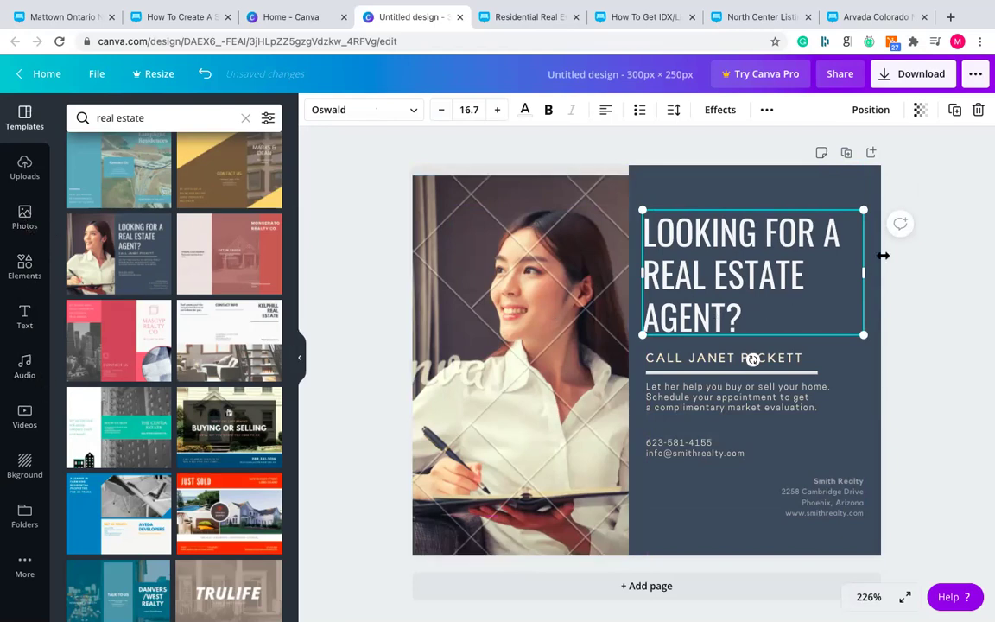
pyautogui.click(971, 246)
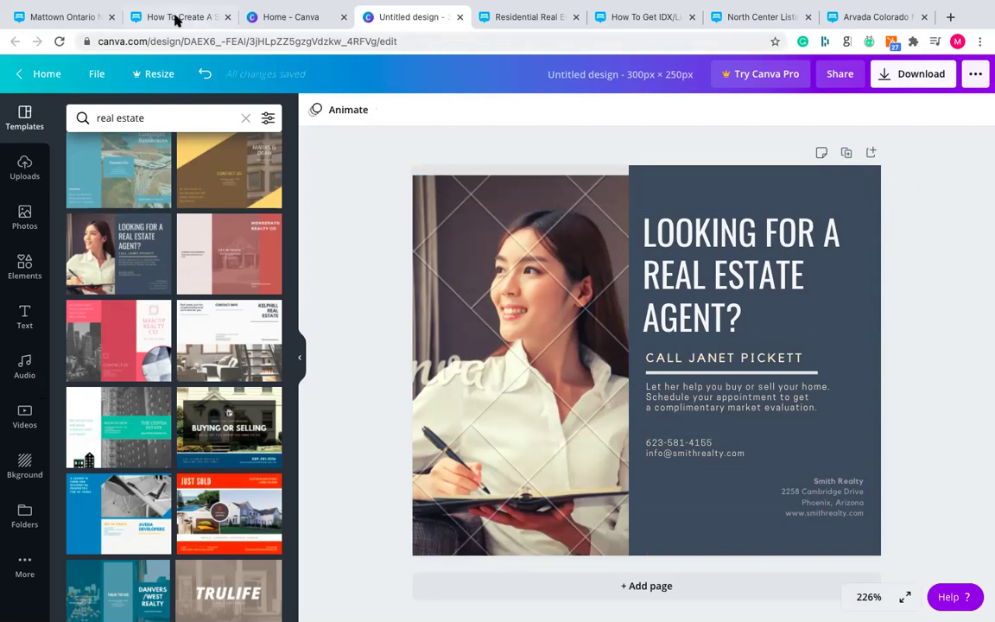
# - Switch back to the Mattown site, open the account's control panel and go to its Profile section
pyautogui.click(86, 19)
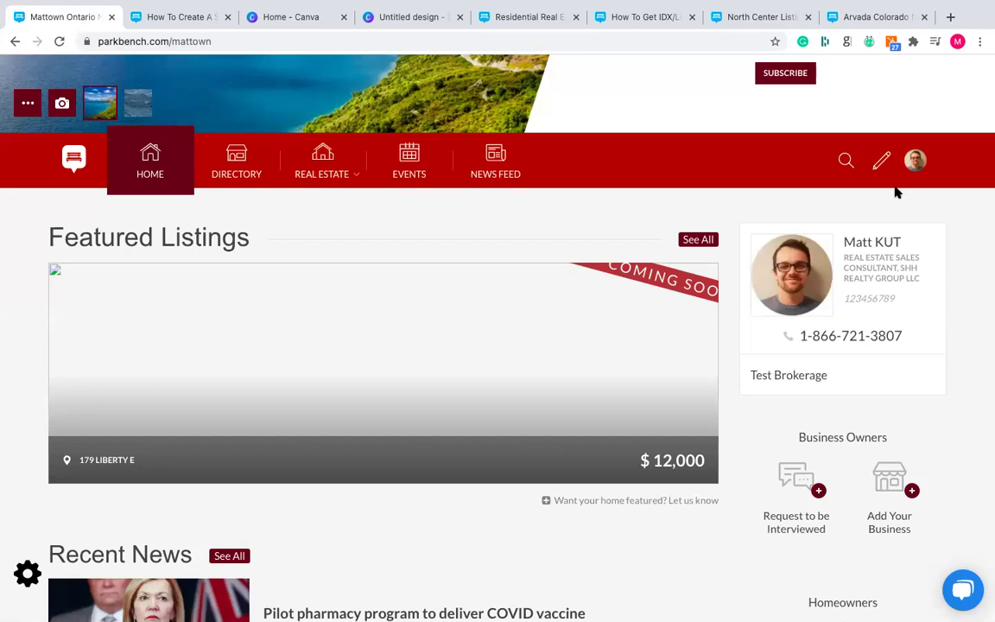
pyautogui.click(915, 160)
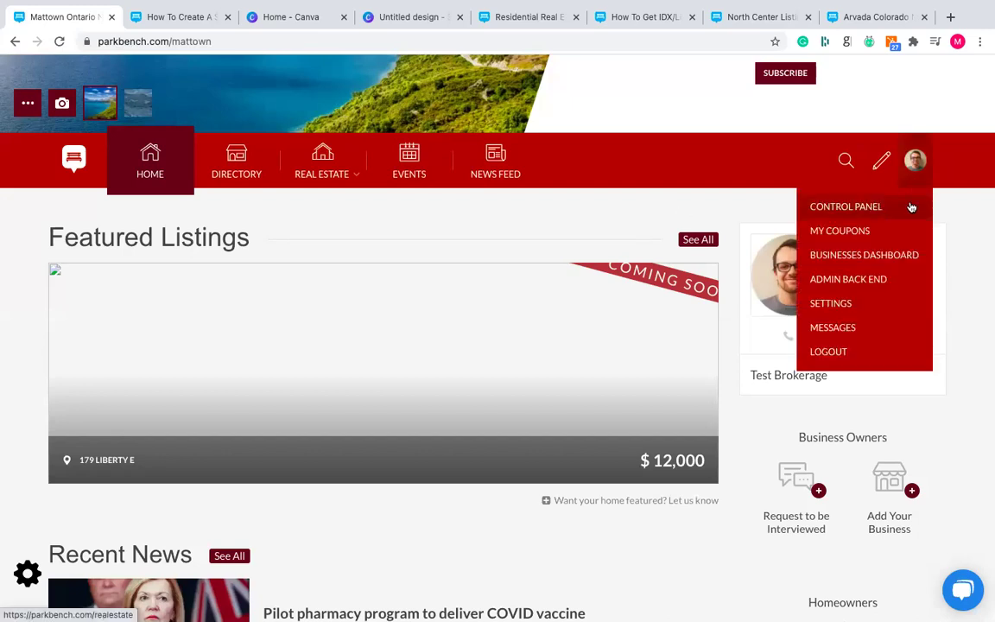
pyautogui.click(857, 213)
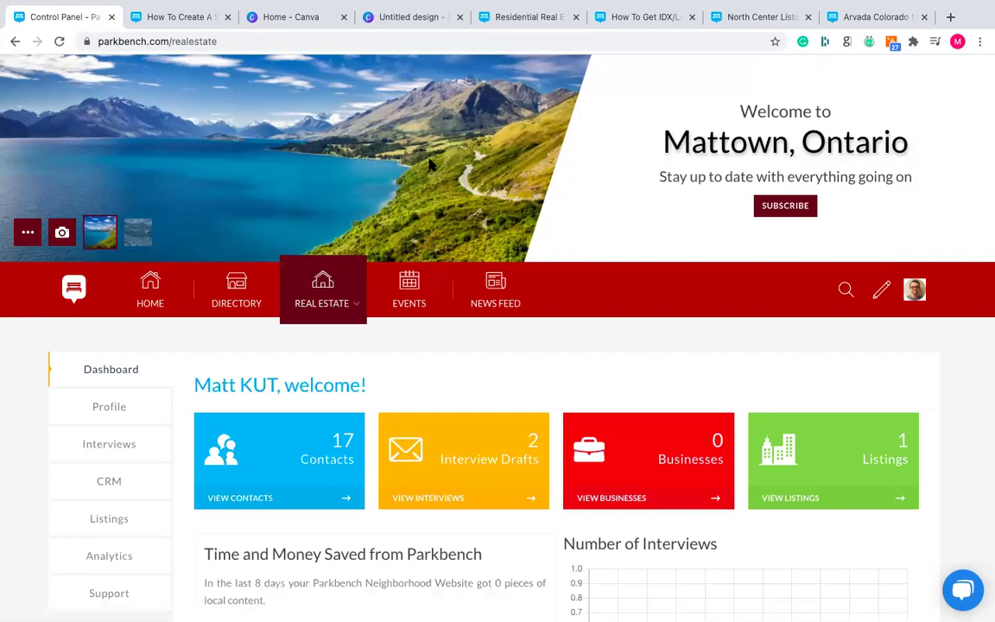
pyautogui.scroll(-2, 430, 171)
pyautogui.scroll(-3, 429, 170)
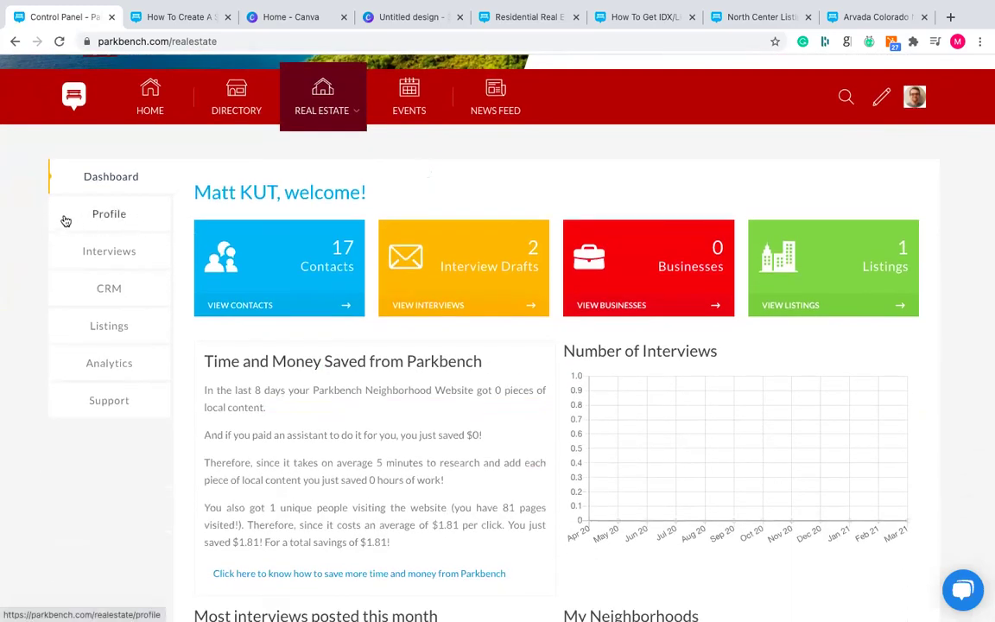
pyautogui.click(122, 218)
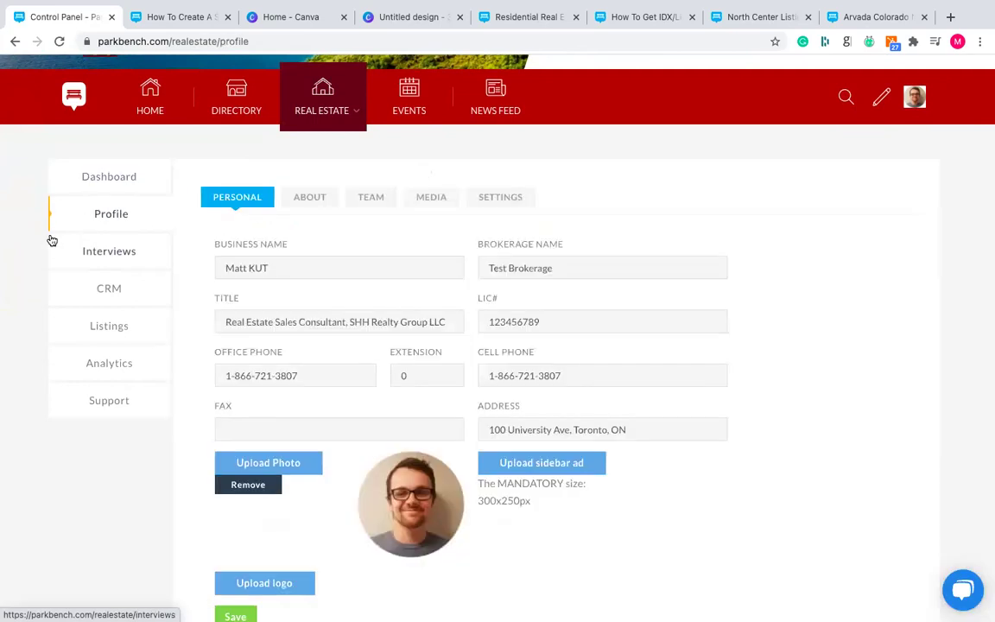
# - Examine the personal profile fields and upload options, and highlight the mandatory 300x250px size under the sidebar ad upload
pyautogui.scroll(-2, 49, 240)
pyautogui.scroll(-1, 52, 240)
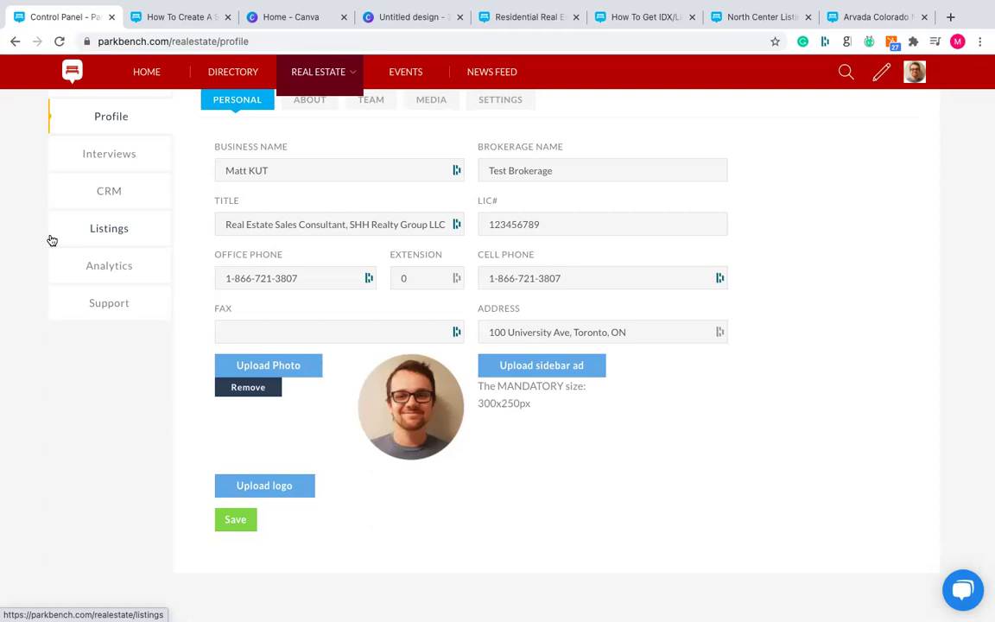
pyautogui.moveTo(536, 404); pyautogui.dragTo(477, 388)
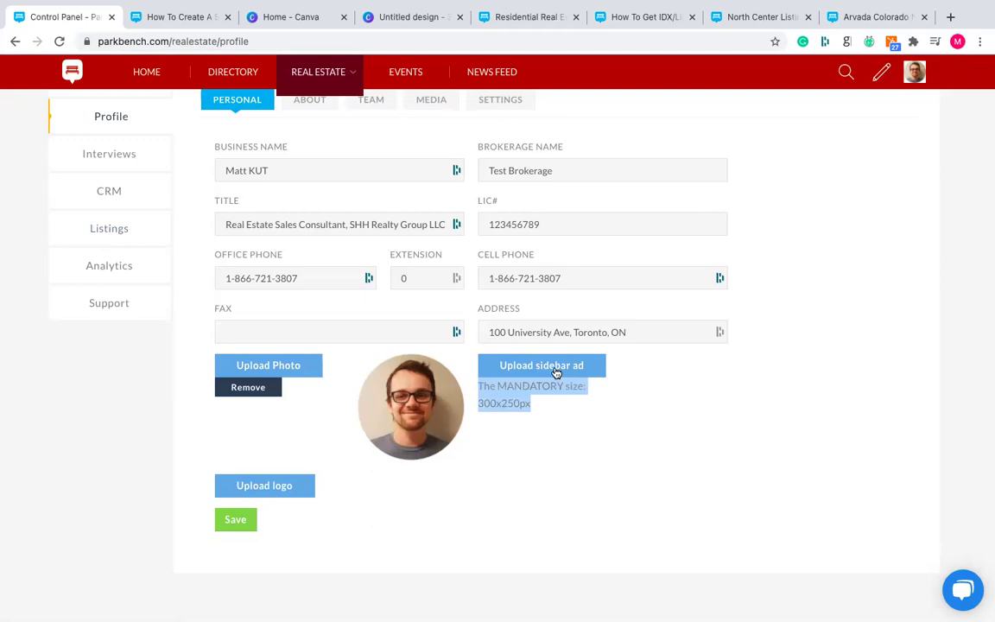
pyautogui.scroll(-1, 475, 370)
pyautogui.scroll(2, 475, 370)
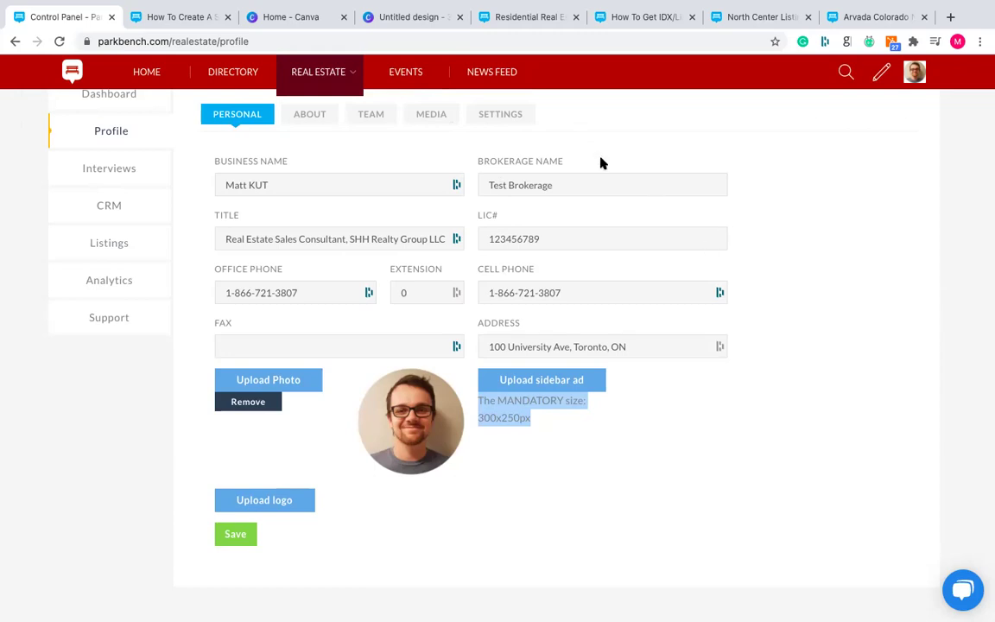
pyautogui.scroll(2, 600, 160)
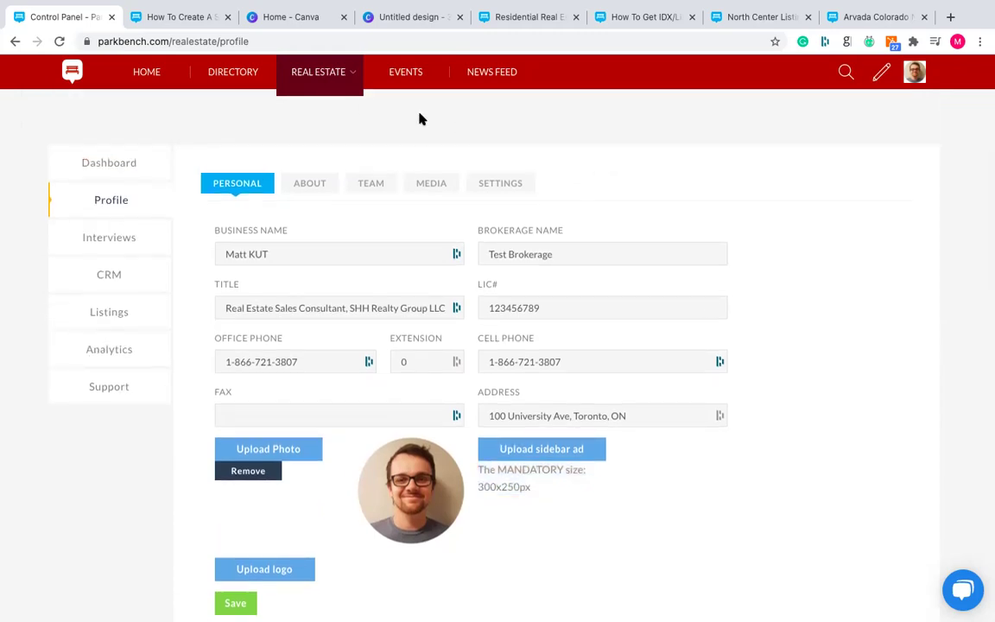
# - Open the agent's public Real Estate page in a new browser tab and examine its photo, contact details and contact form
pyautogui.click(332, 76)
pyautogui.rightClick(328, 112)
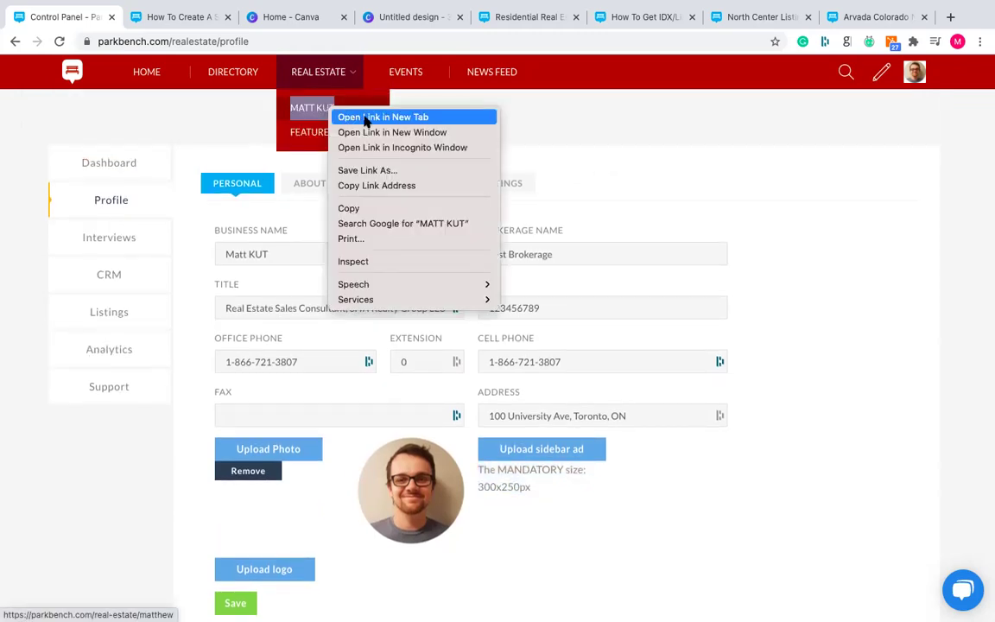
pyautogui.click(366, 115)
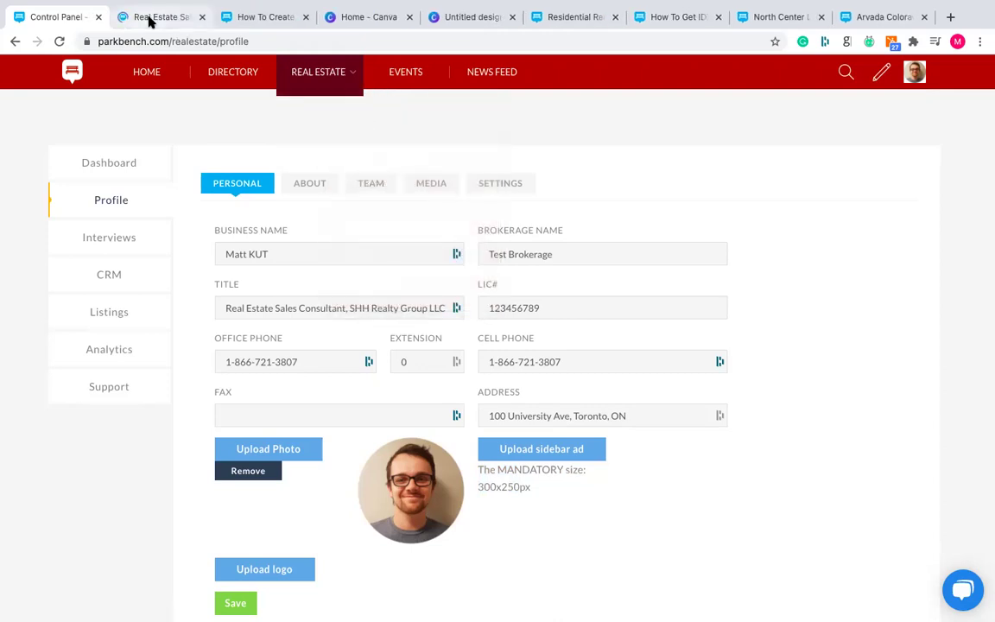
pyautogui.click(148, 19)
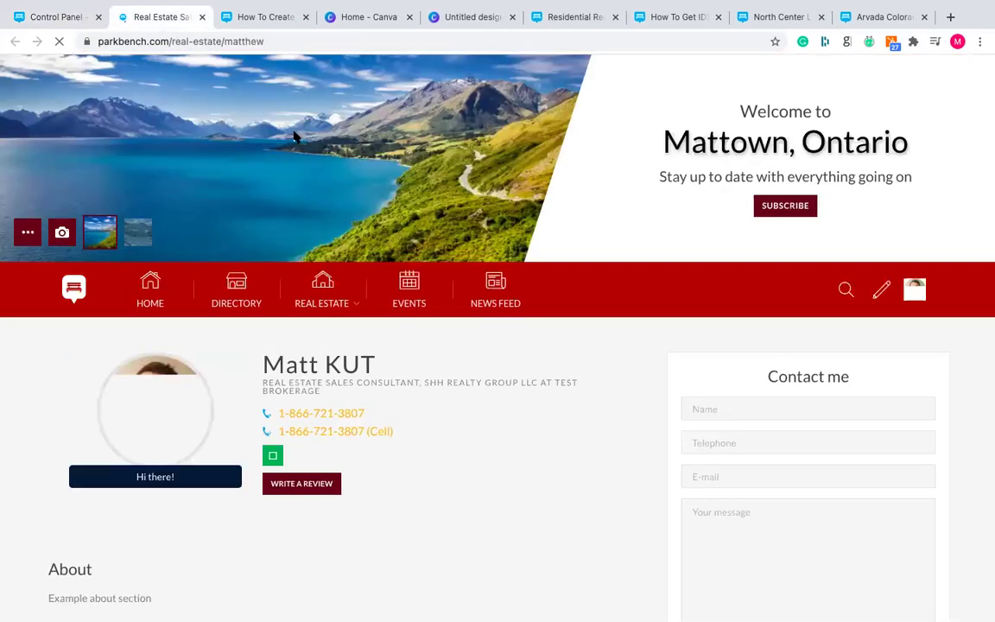
pyautogui.scroll(-2, 273, 135)
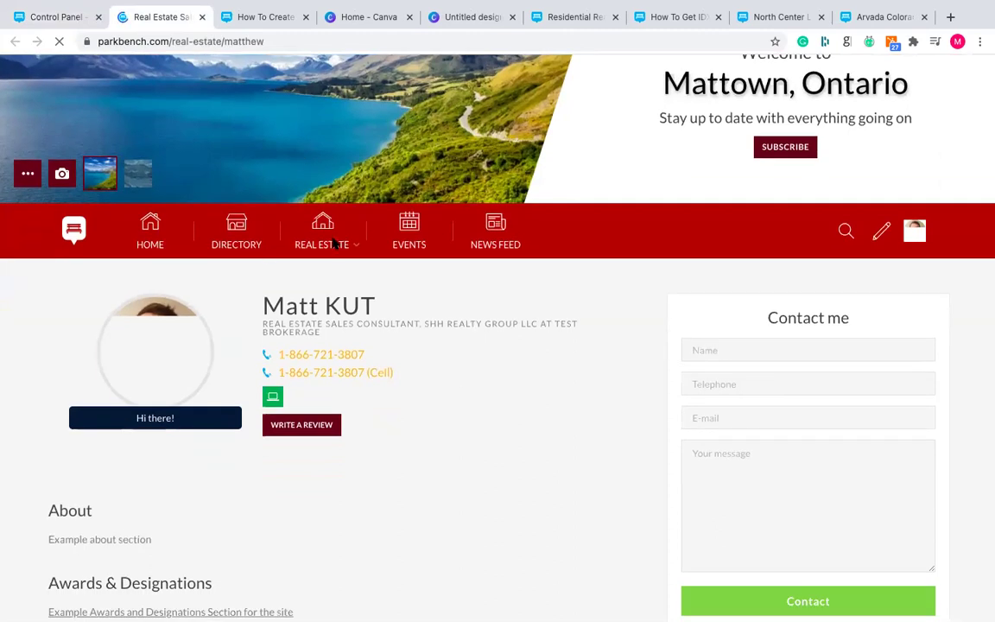
pyautogui.moveTo(321, 235)
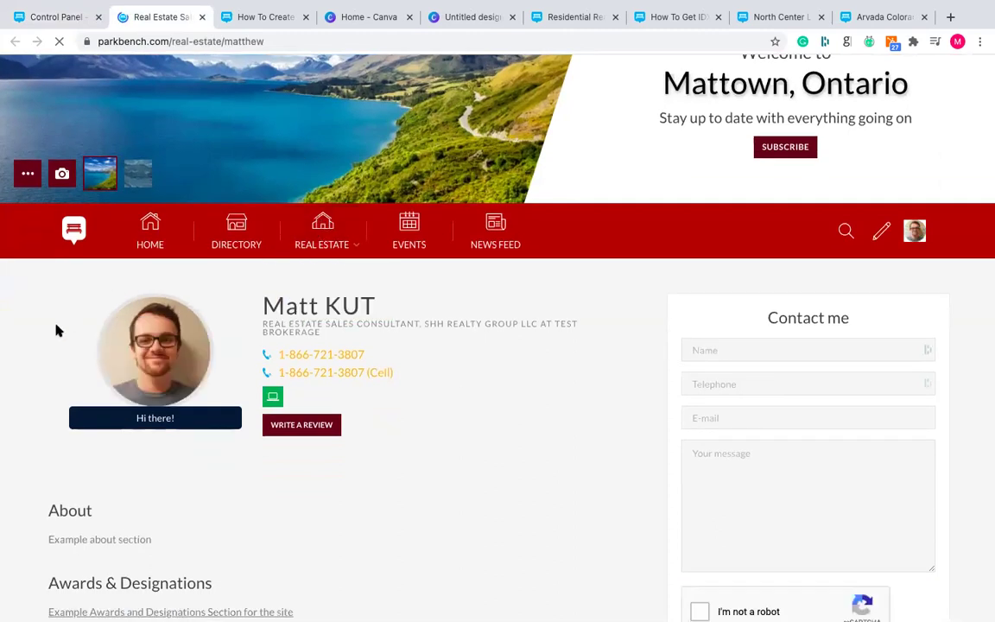
pyautogui.scroll(-3, 57, 330)
pyautogui.scroll(-1, 57, 330)
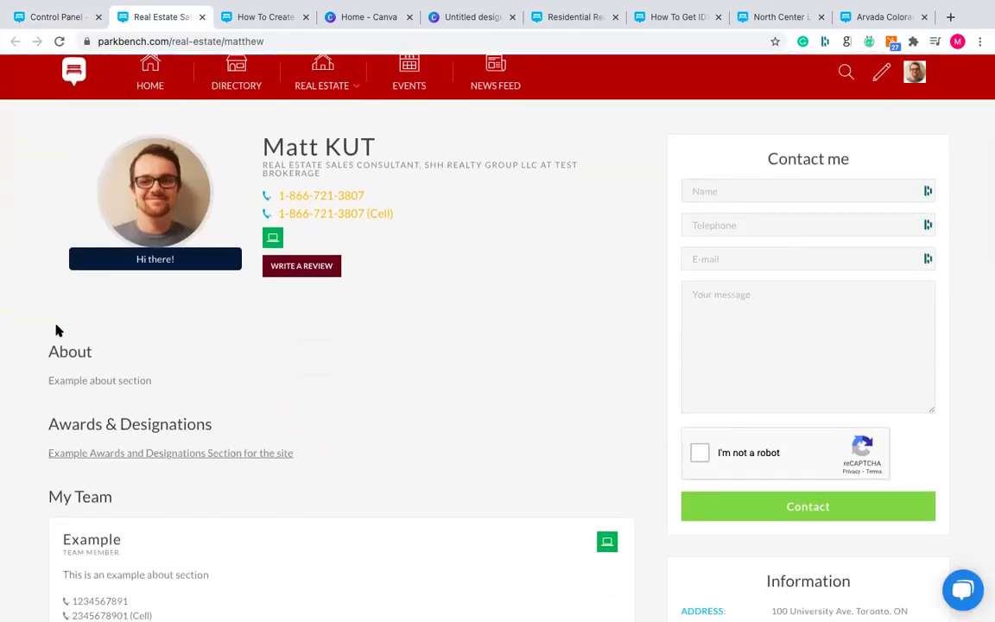
pyautogui.scroll(-1, 57, 330)
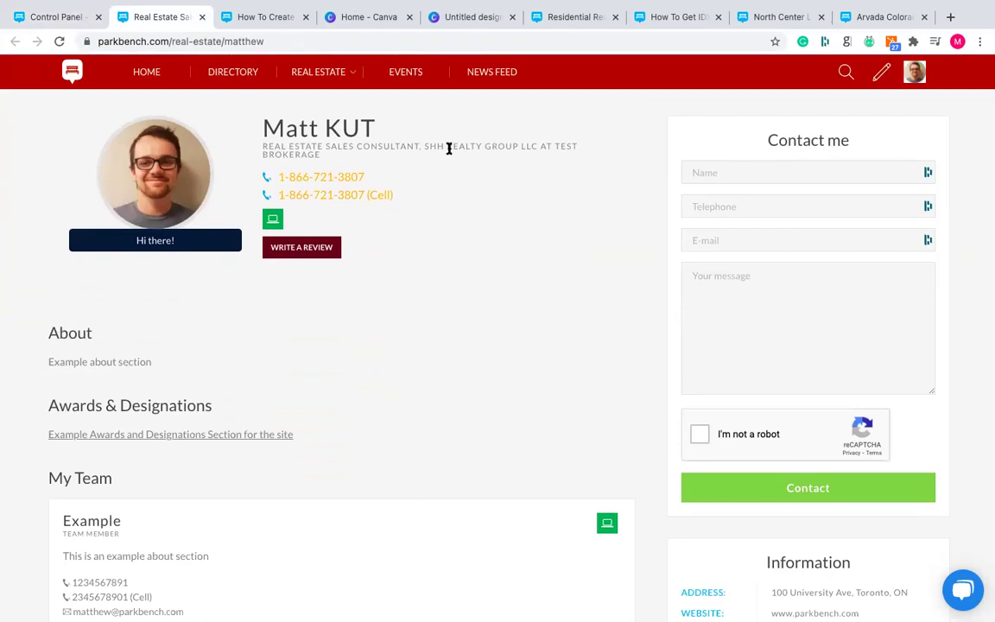
# - Close the two Canva tabs and examine the agent page's team, recent listings and review sections, returning to the banner
pyautogui.click(409, 18)
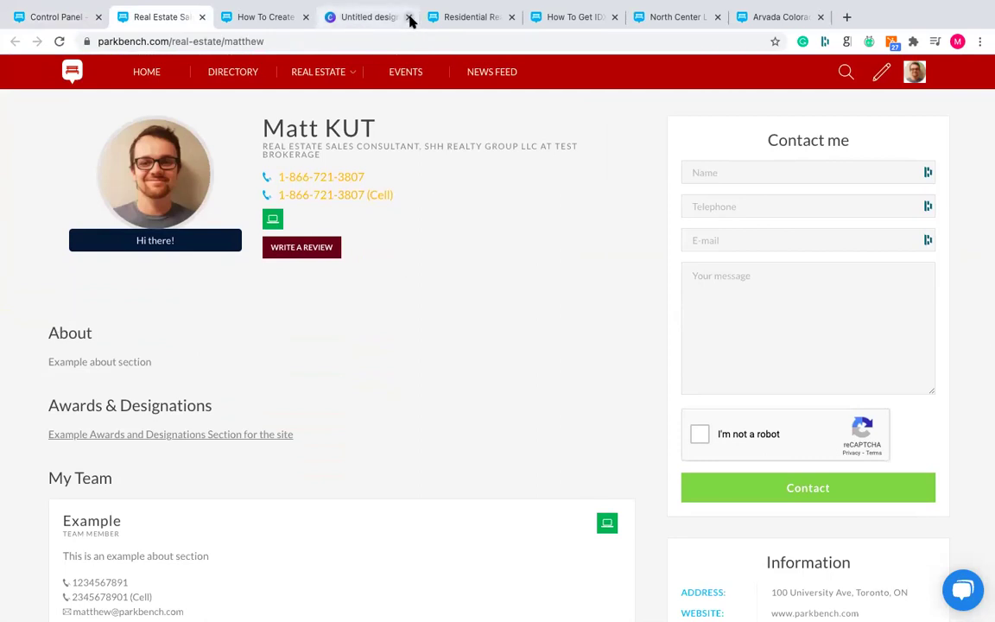
pyautogui.click(409, 17)
pyautogui.scroll(-3, 440, 294)
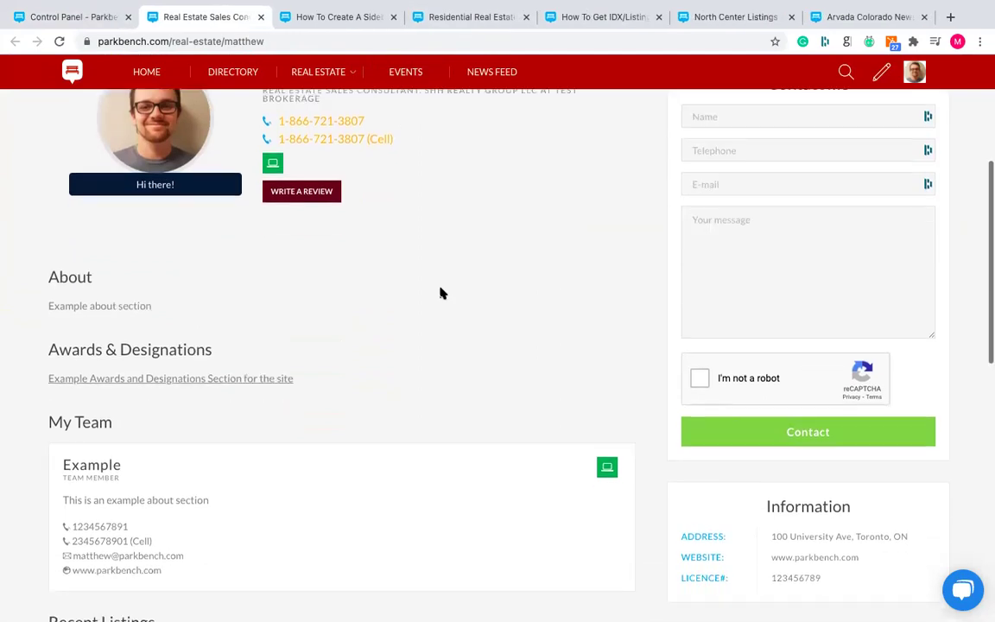
pyautogui.scroll(-2, 441, 294)
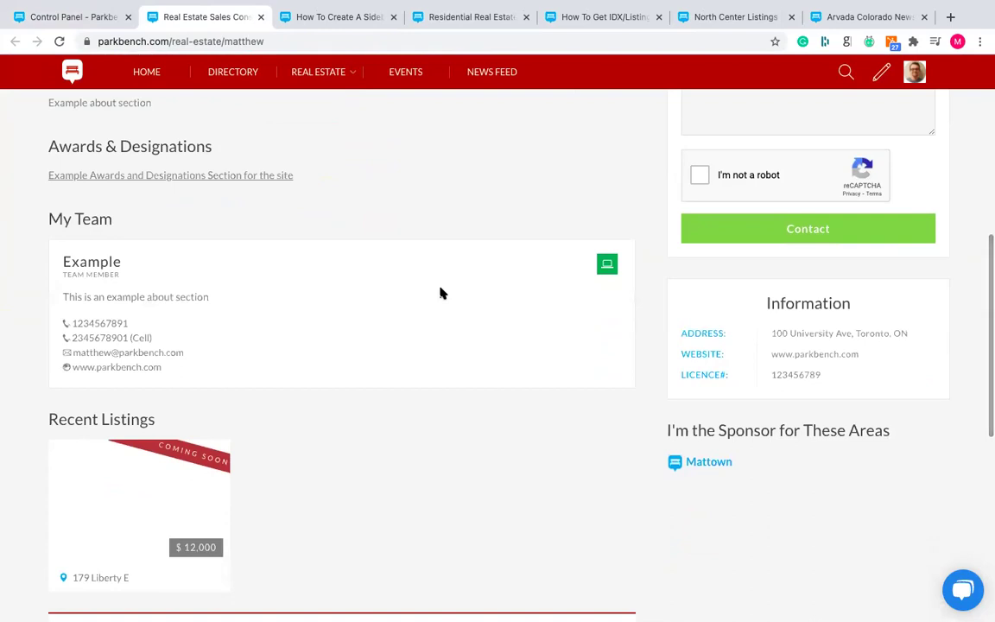
pyautogui.scroll(-3, 440, 293)
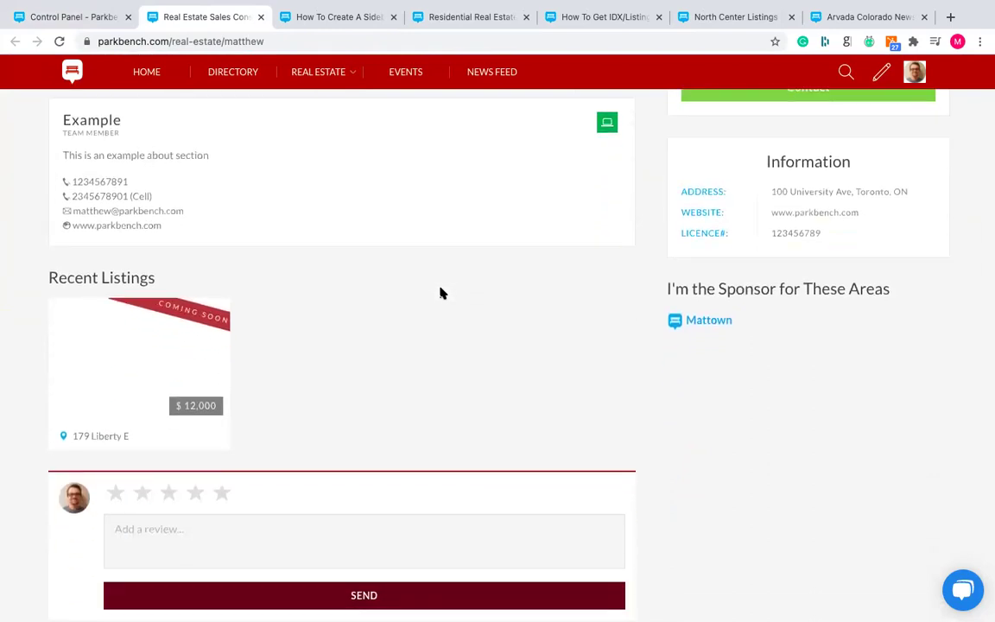
pyautogui.scroll(10, 406, 299)
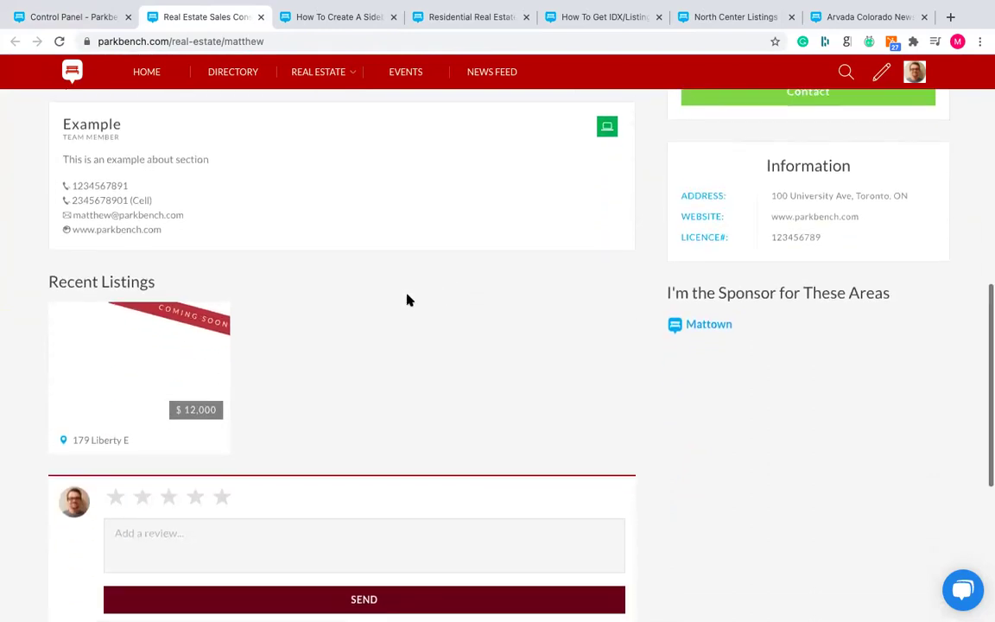
pyautogui.scroll(3, 408, 300)
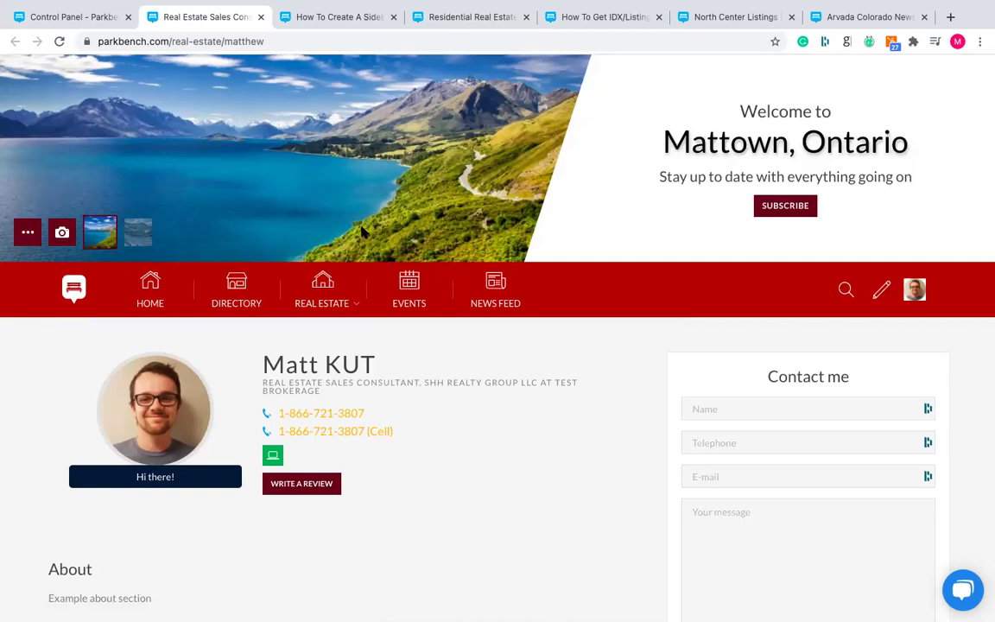
# - Switch to the 2412 Home Team example page and examine its social links, About banner, testimonials and team section
pyautogui.click(458, 19)
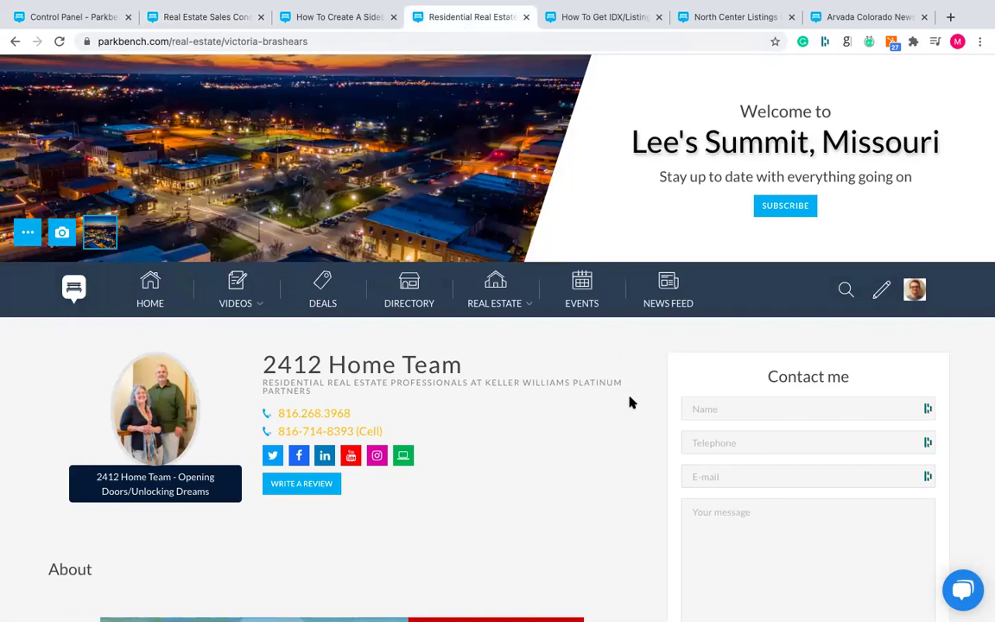
pyautogui.scroll(-3, 629, 402)
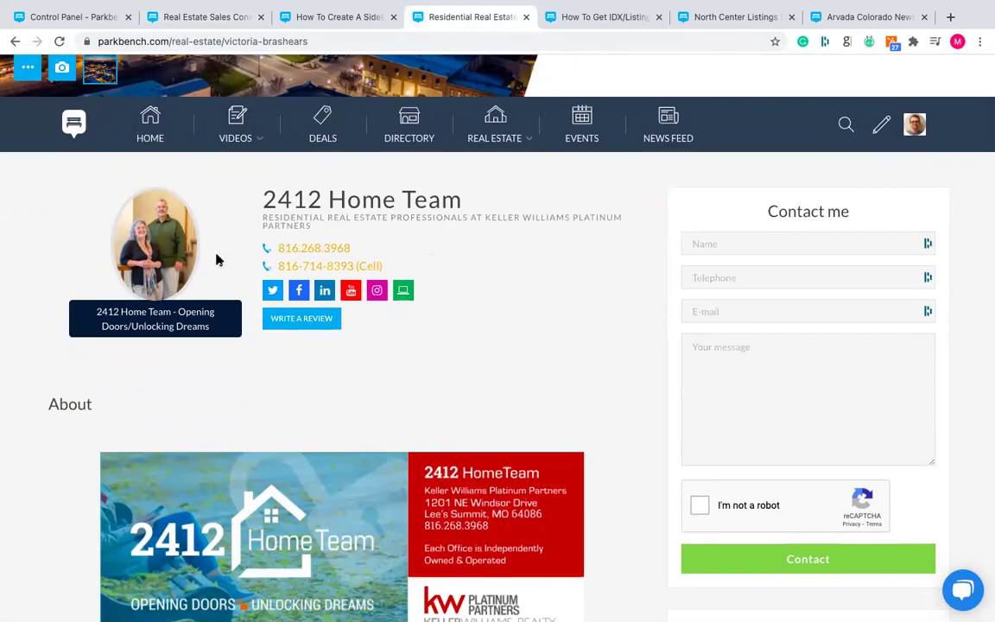
pyautogui.scroll(-3, 630, 281)
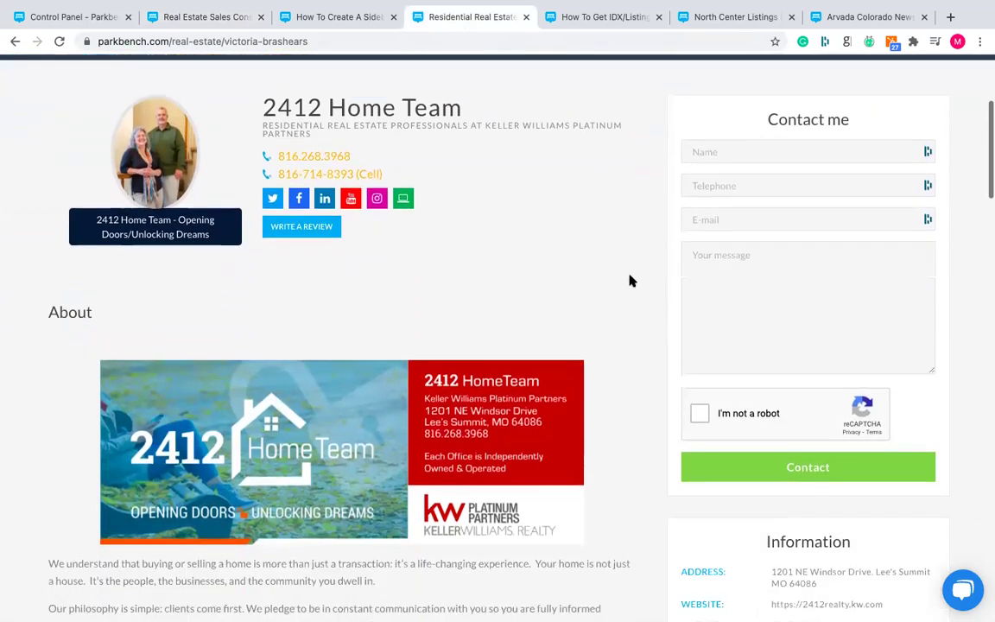
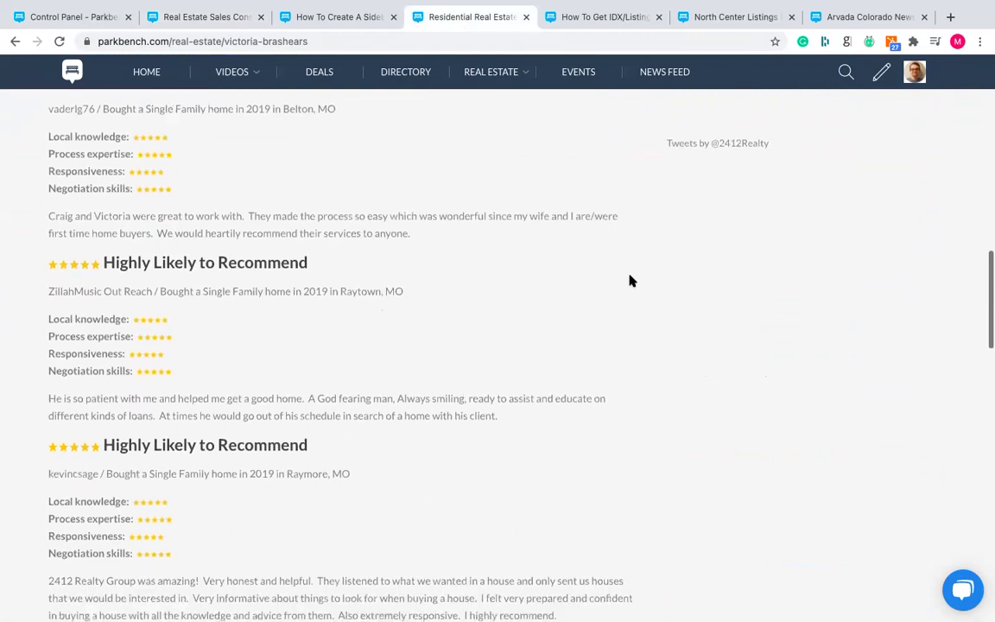
pyautogui.scroll(-1, 630, 280)
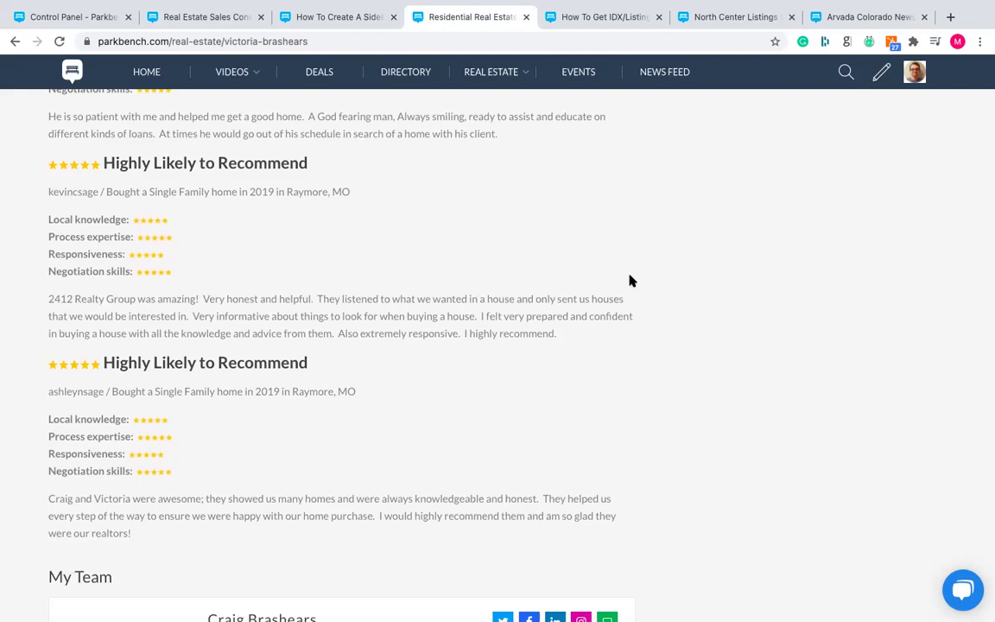
pyautogui.scroll(5, 630, 279)
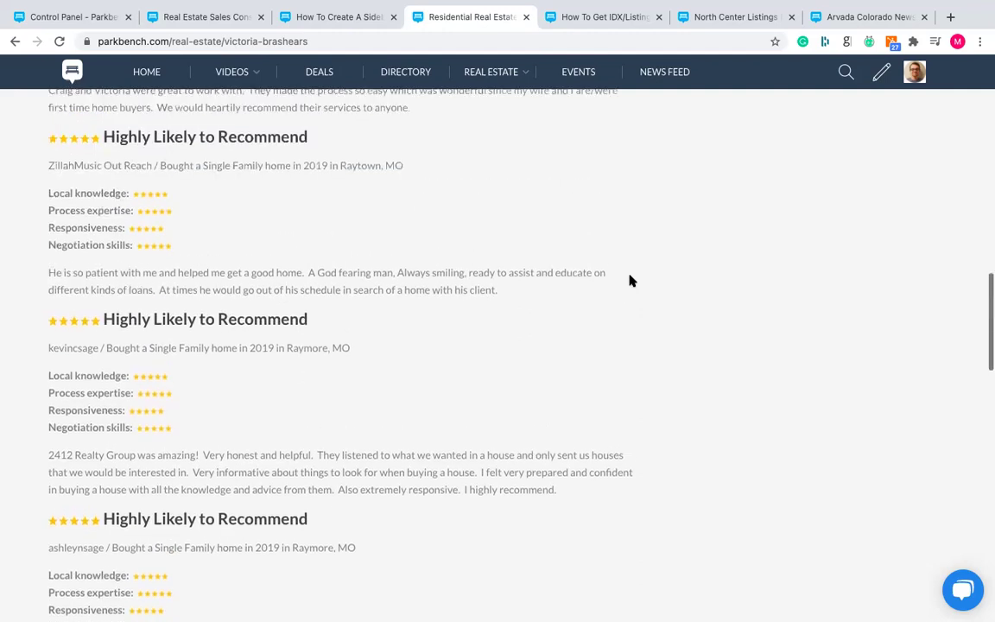
pyautogui.scroll(2, 630, 280)
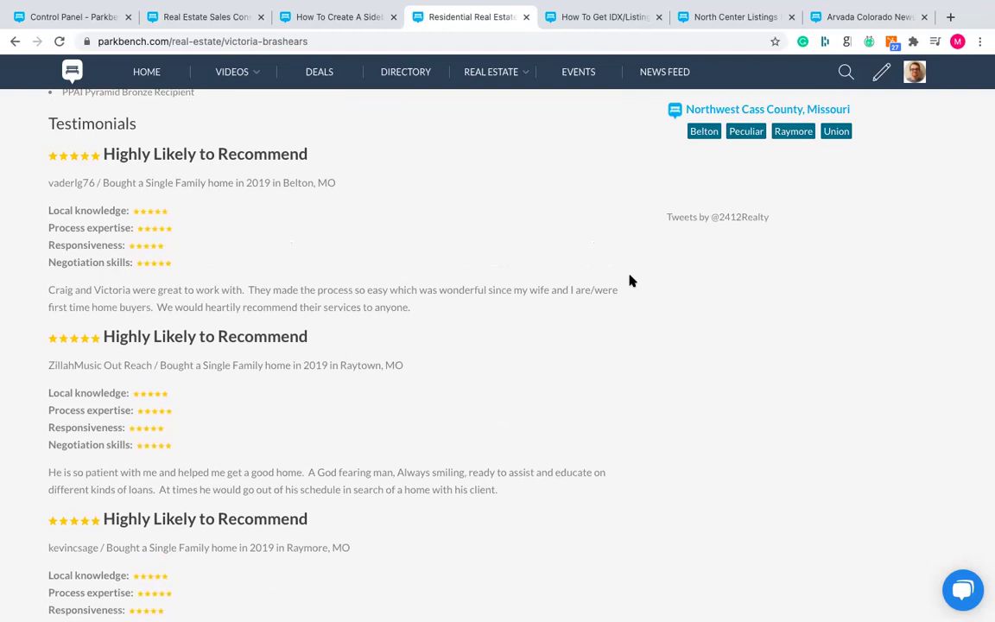
# - Examine the example agent page's awards, testimonials, team profiles and recent blog posts, returning to the About section
pyautogui.scroll(4, 630, 280)
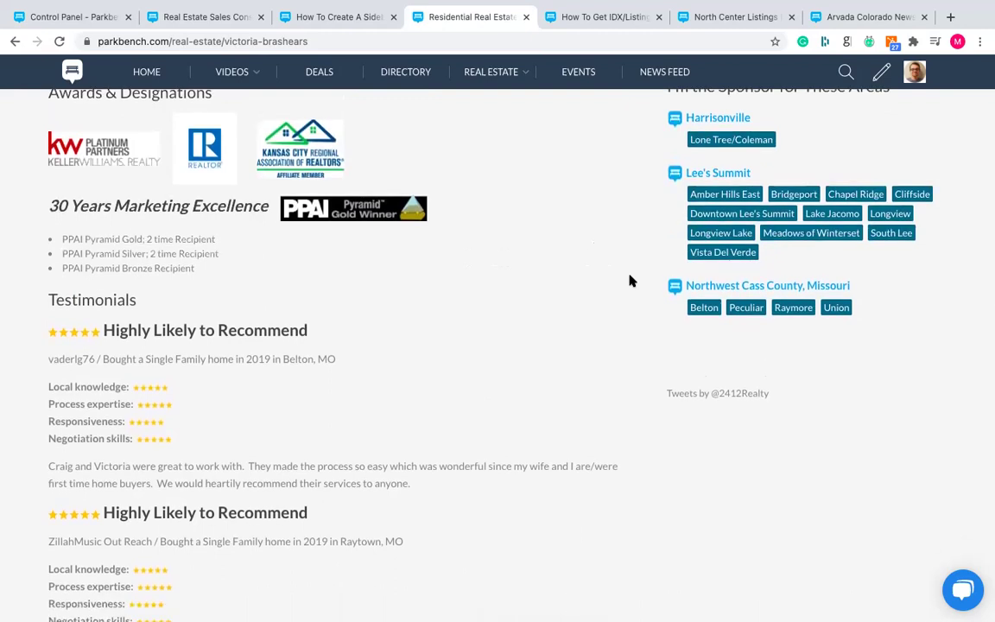
pyautogui.scroll(5, 630, 280)
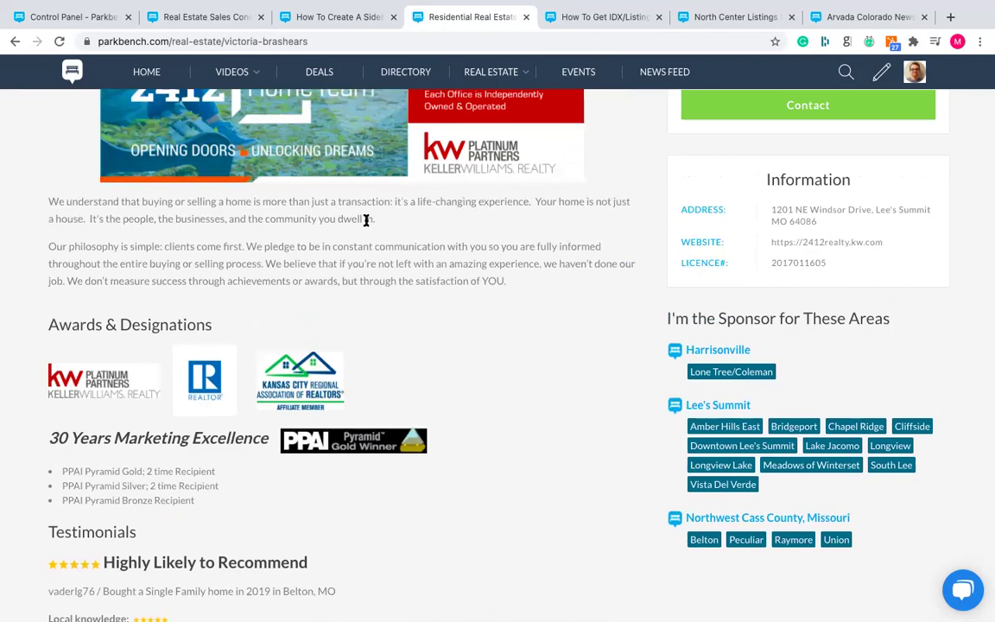
pyautogui.scroll(-14, 366, 220)
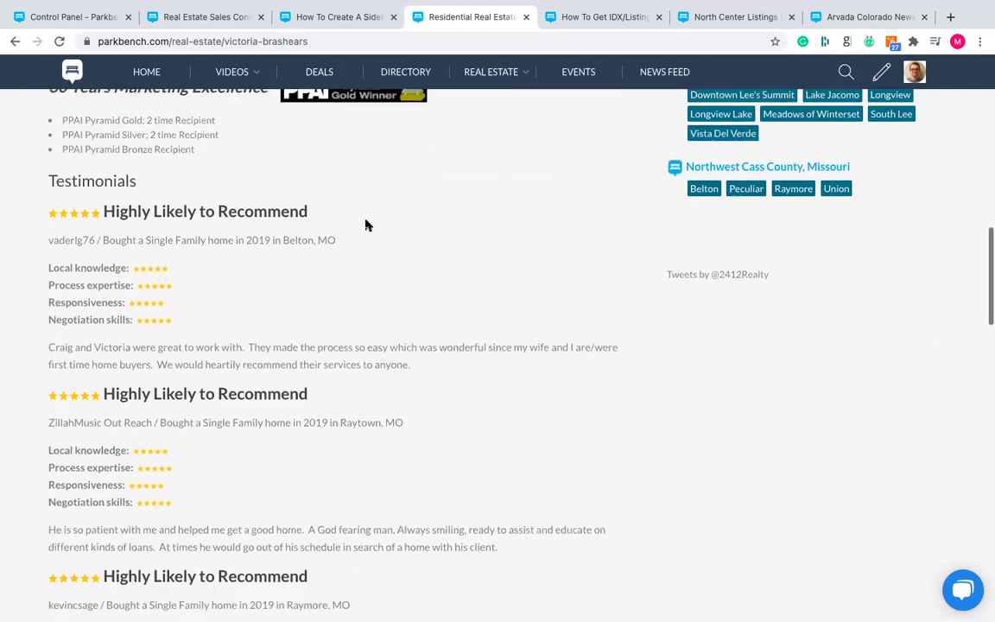
pyautogui.scroll(-12, 365, 229)
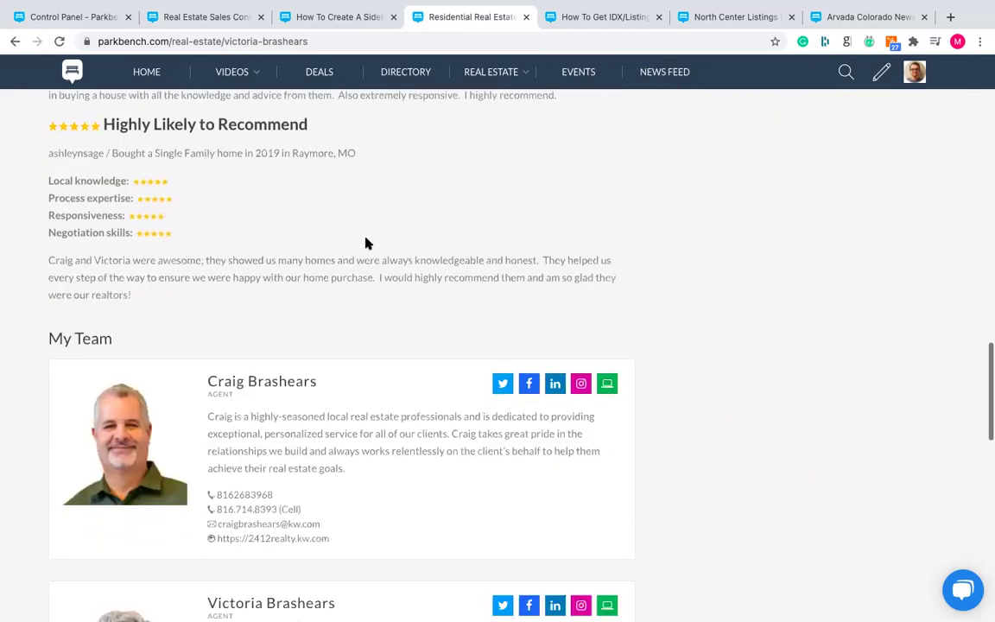
pyautogui.scroll(-2, 366, 242)
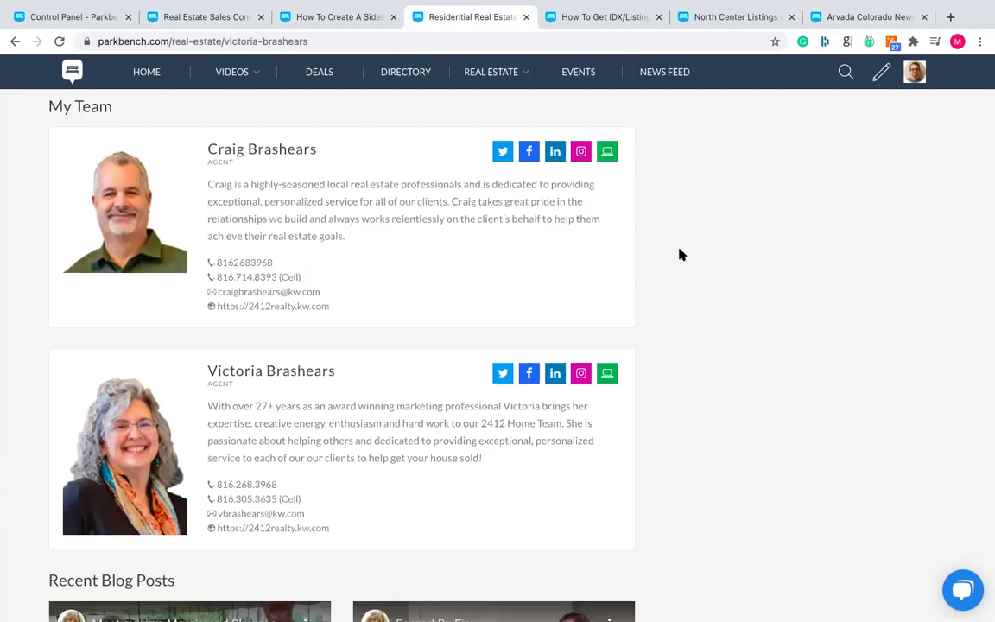
pyautogui.scroll(-1, 679, 254)
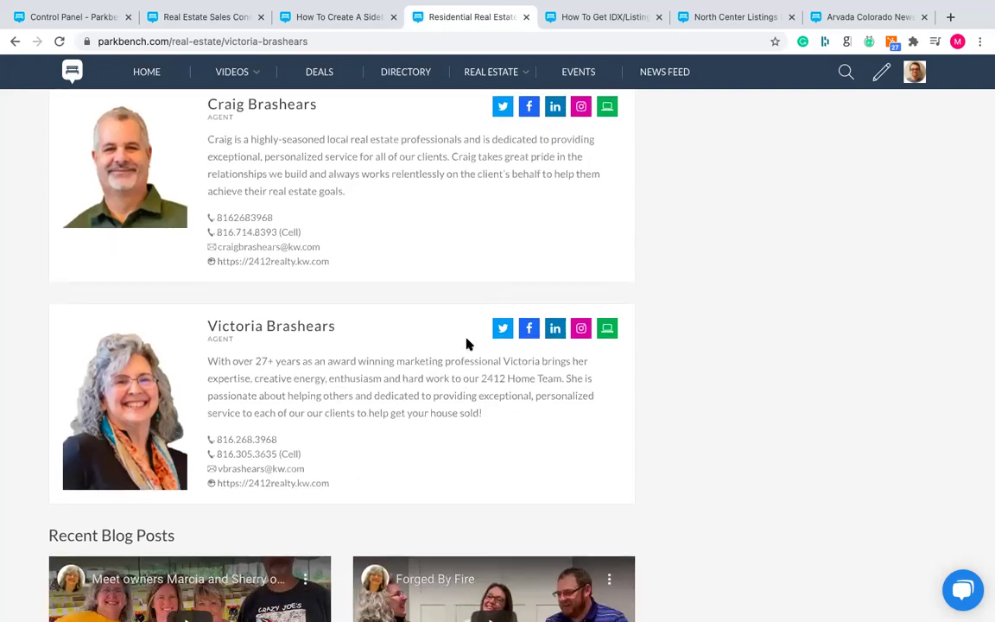
pyautogui.scroll(-5, 466, 344)
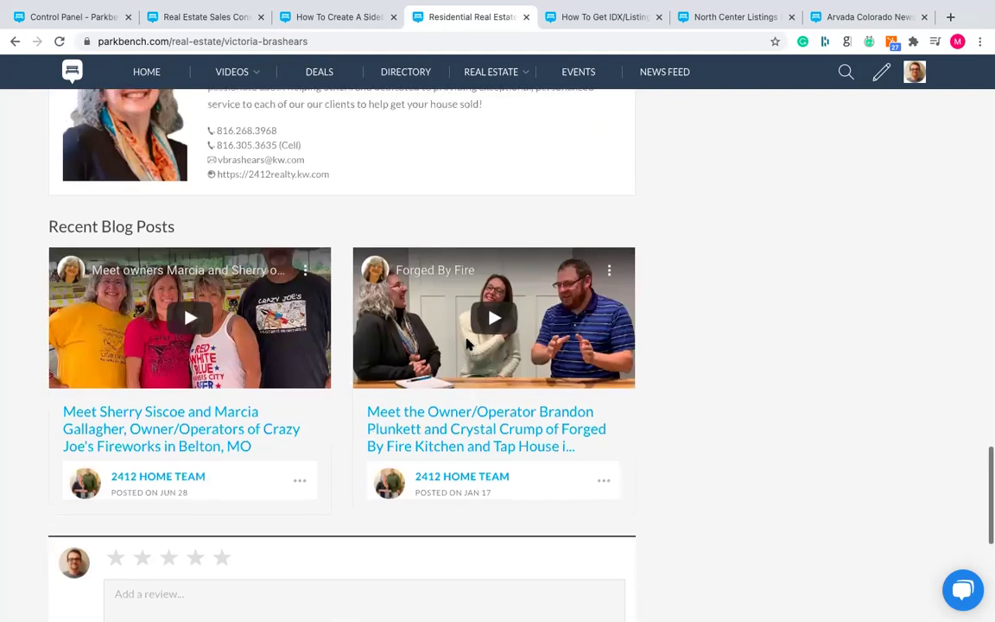
pyautogui.scroll(8, 466, 343)
pyautogui.scroll(15, 466, 344)
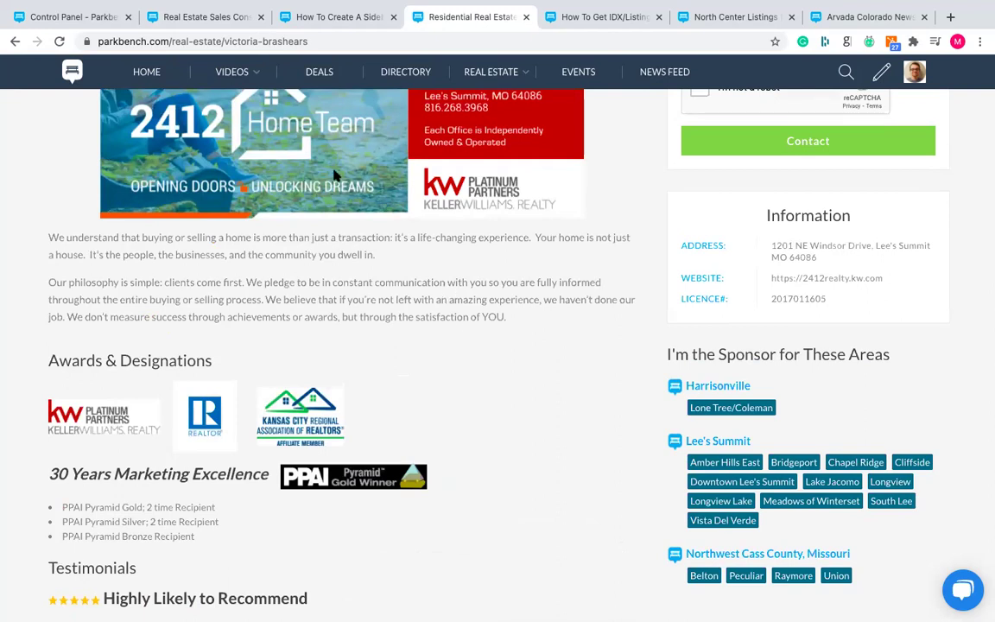
pyautogui.click(205, 26)
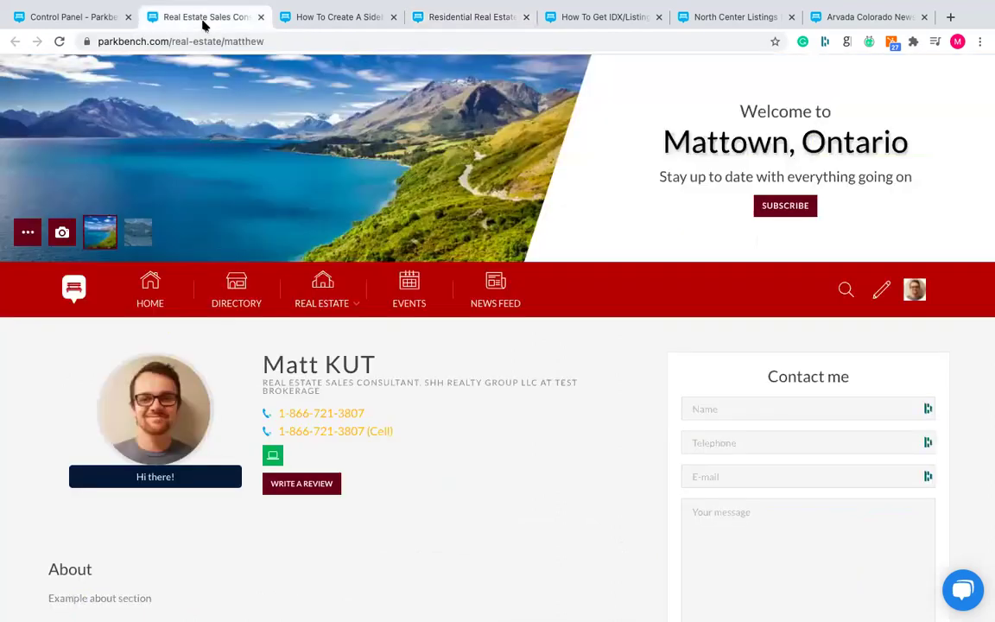
pyautogui.click(260, 17)
pyautogui.click(262, 17)
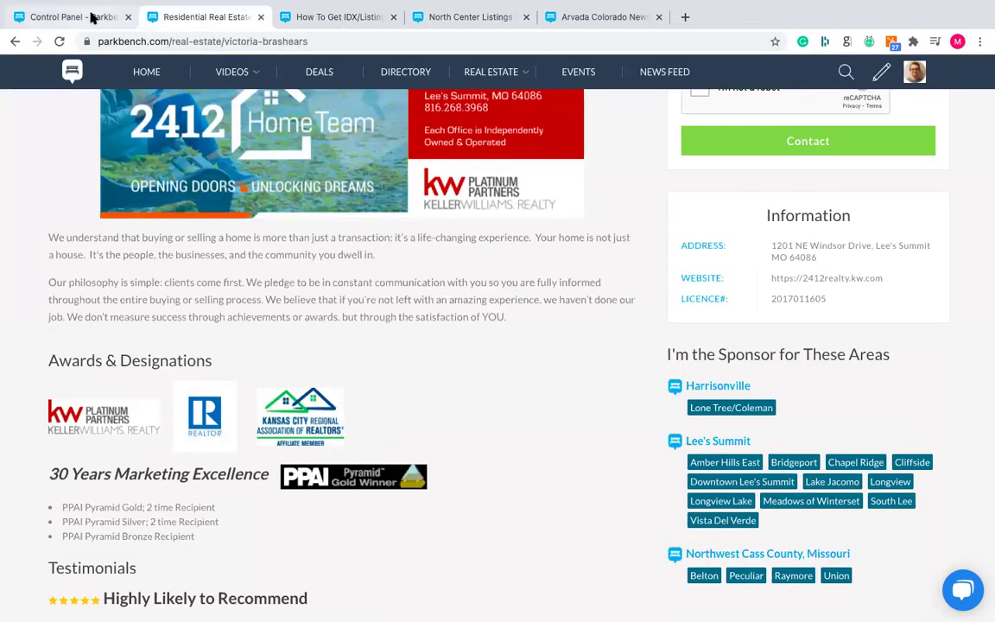
pyautogui.click(84, 17)
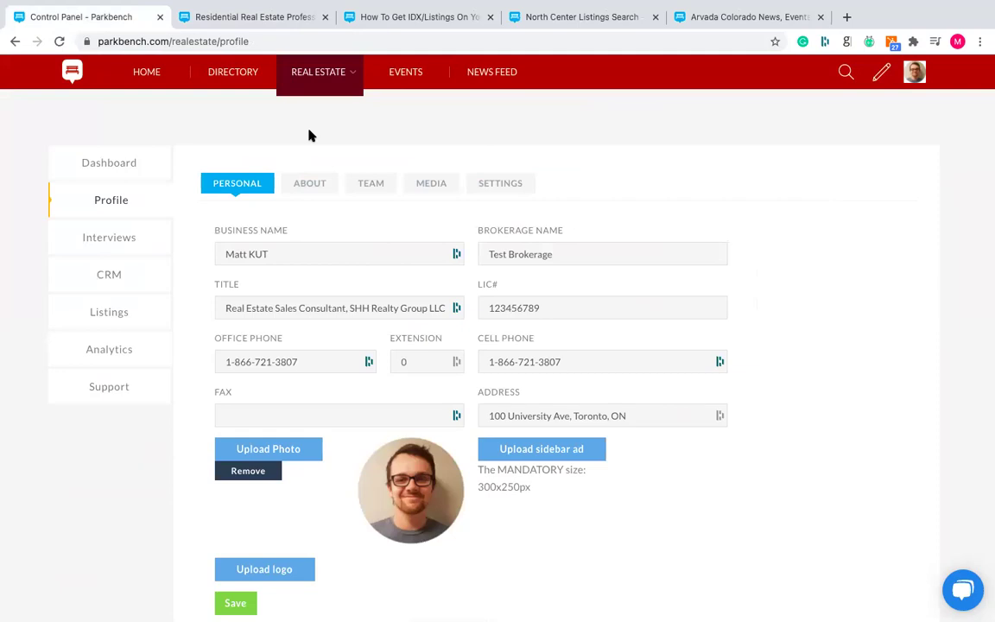
# - Open the profile's About section and examine its announcement field and the About, Awards & Designations and Testimonials editors
pyautogui.click(308, 188)
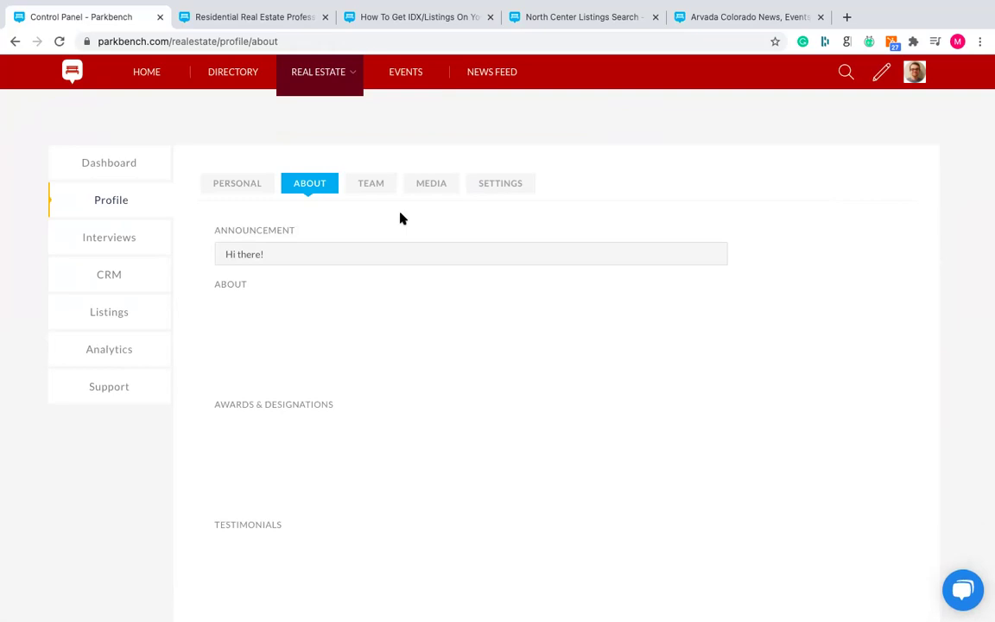
pyautogui.scroll(-2, 859, 219)
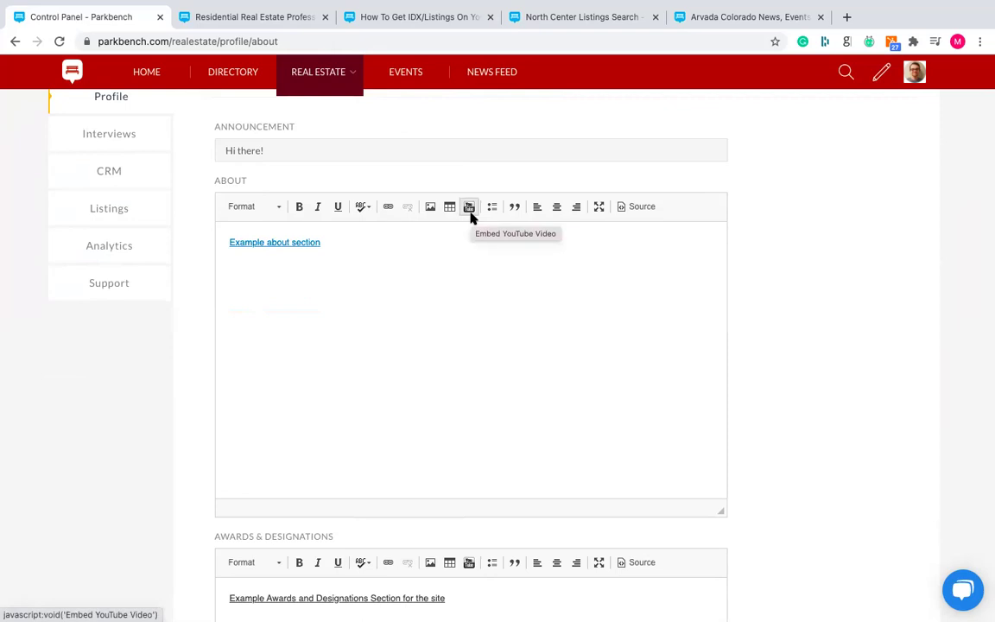
pyautogui.scroll(-5, 470, 217)
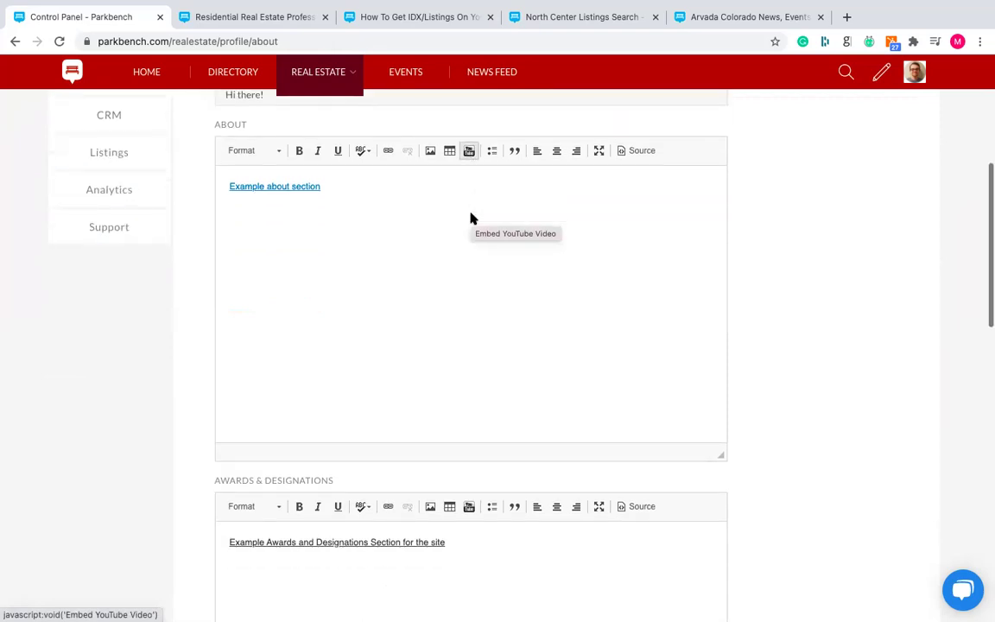
pyautogui.scroll(-4, 470, 218)
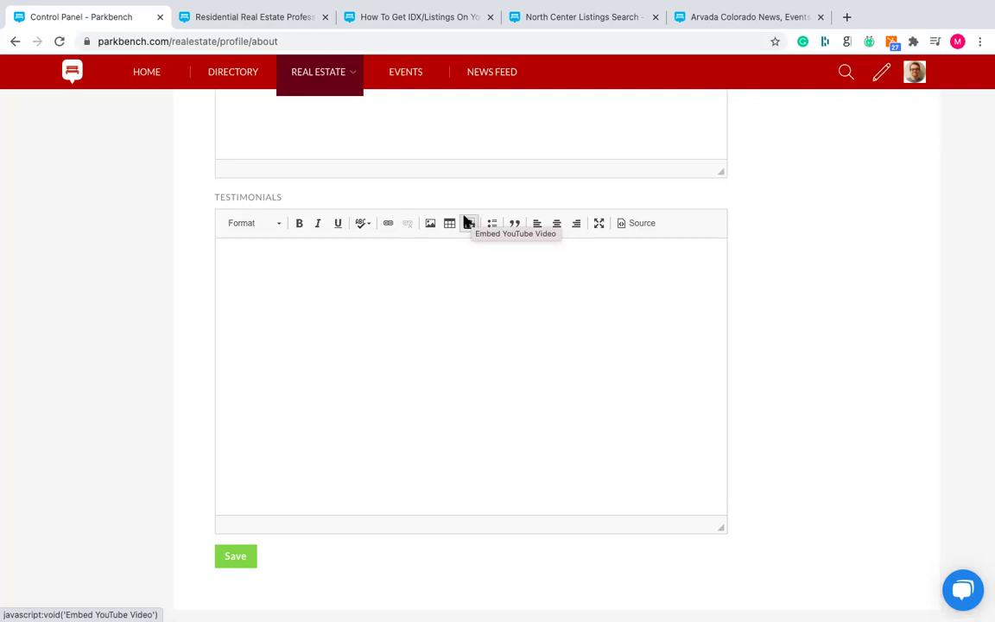
pyautogui.click(406, 297)
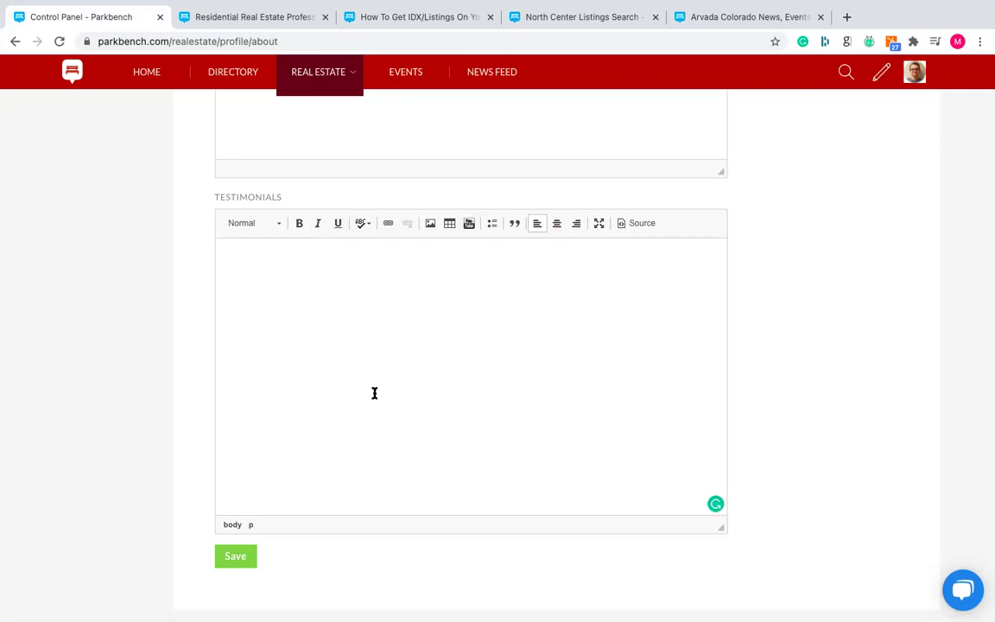
pyautogui.scroll(6, 374, 393)
pyautogui.scroll(10, 374, 393)
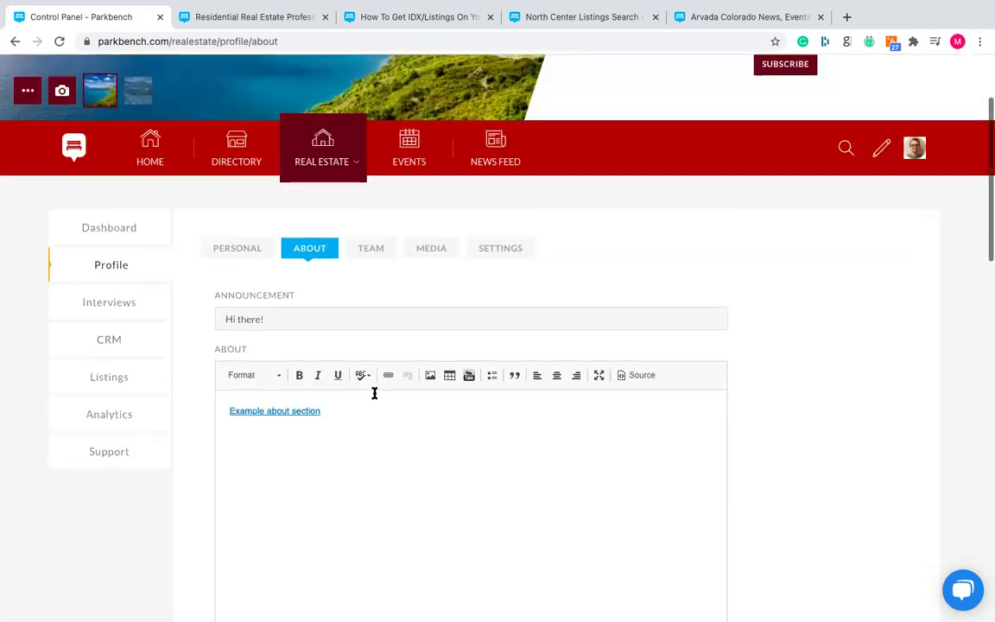
# - Examine the profile's team list and blank Add Team Member form, and view the website and social media link fields
pyautogui.click(370, 251)
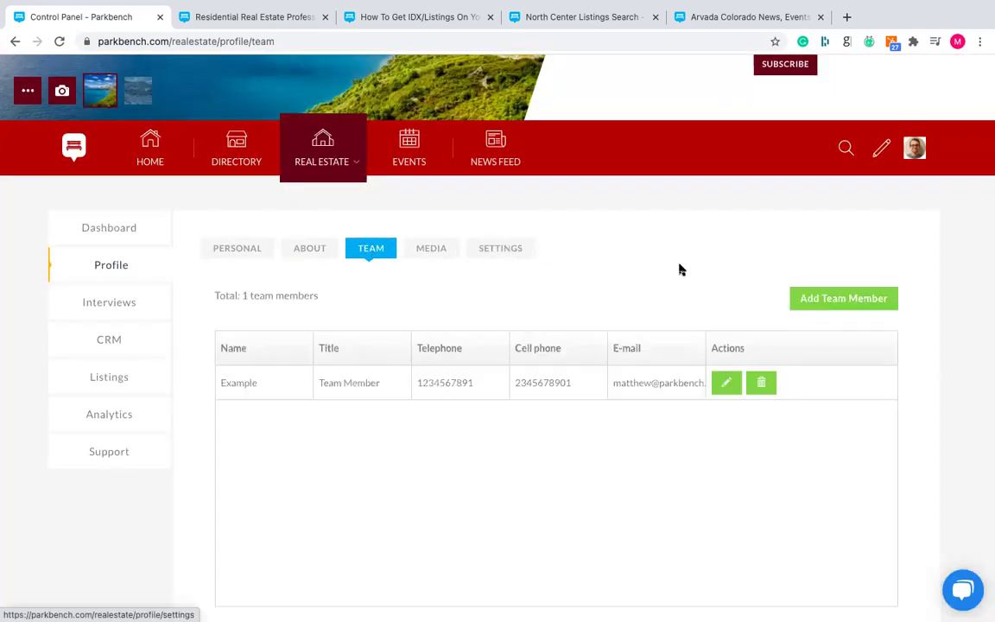
pyautogui.scroll(-1, 678, 270)
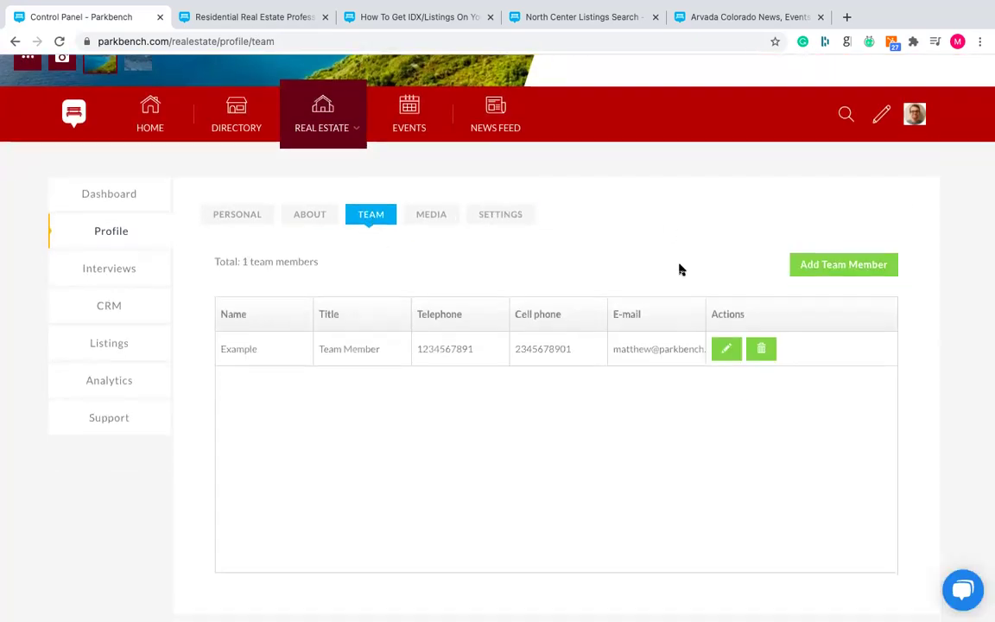
pyautogui.click(843, 266)
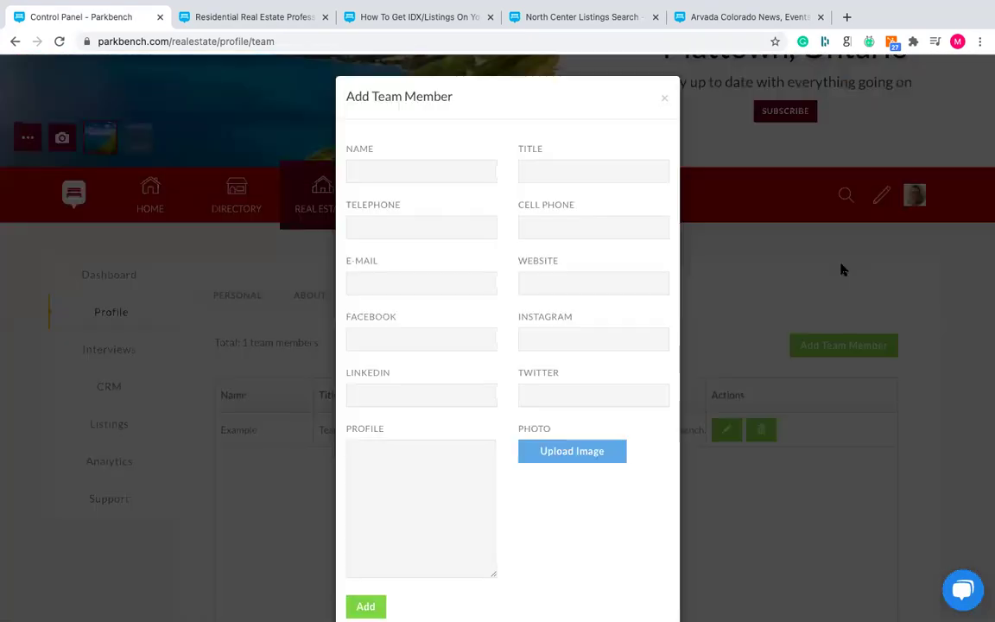
pyautogui.click(750, 271)
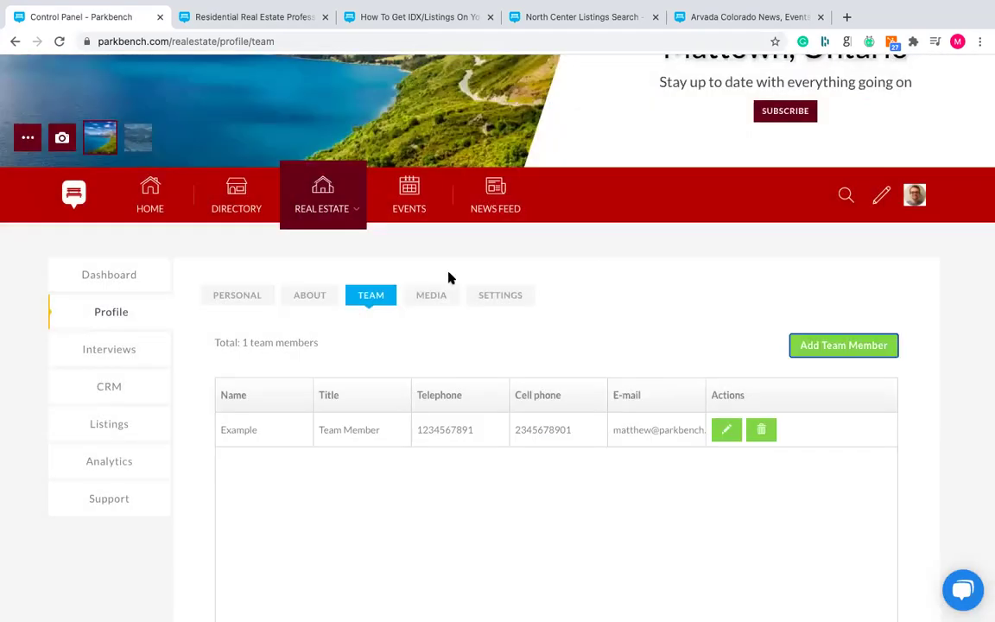
pyautogui.click(431, 295)
pyautogui.scroll(-1, 689, 284)
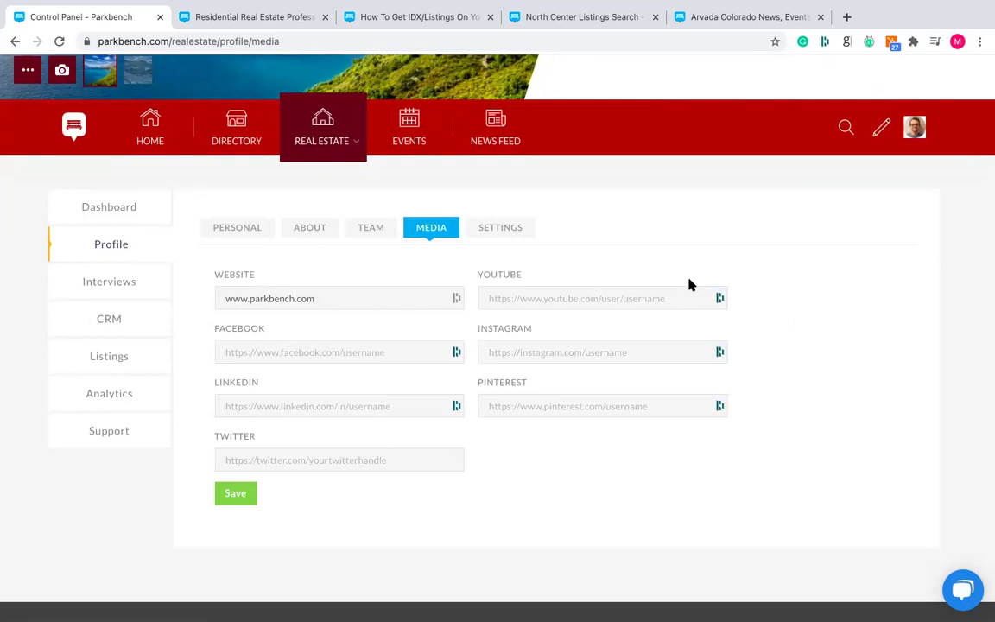
# - Open the profile settings, switch the monthly report off and back on, and highlight the My Close Ratio label
pyautogui.click(493, 227)
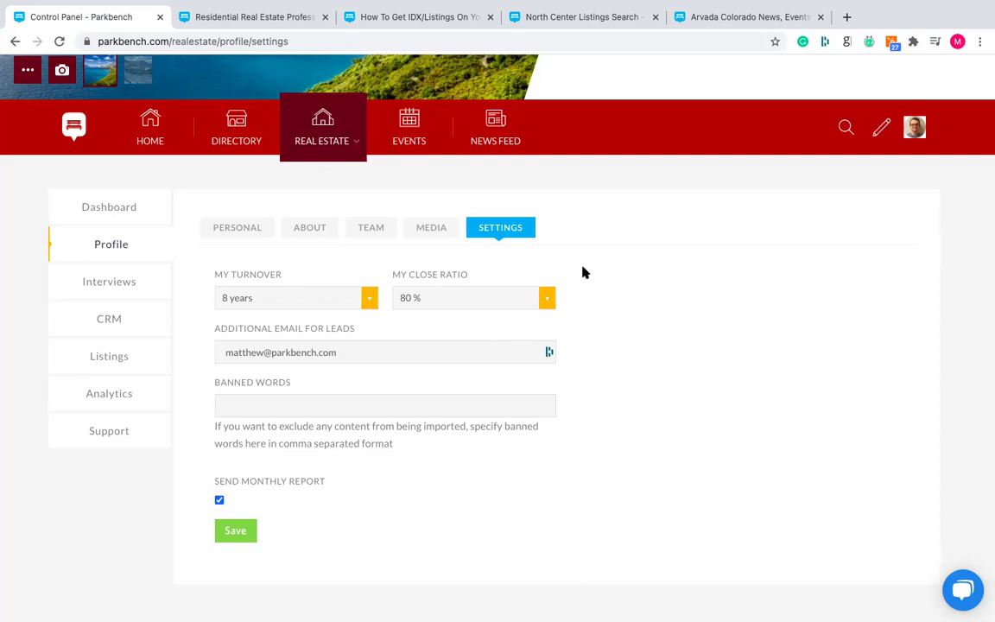
pyautogui.click(219, 502)
pyautogui.click(219, 501)
pyautogui.moveTo(485, 277); pyautogui.dragTo(398, 278)
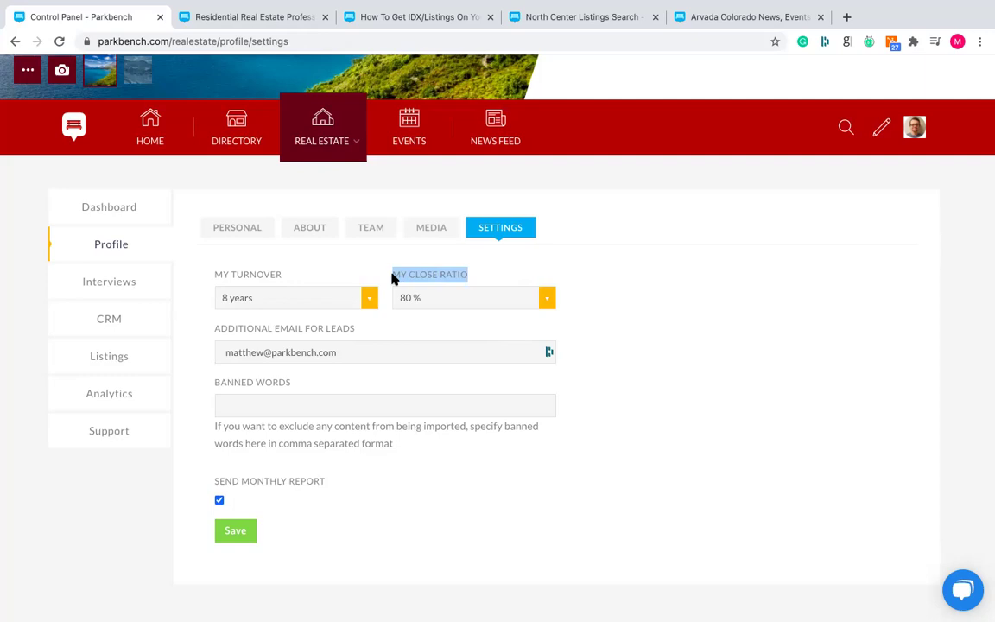
pyautogui.click(629, 282)
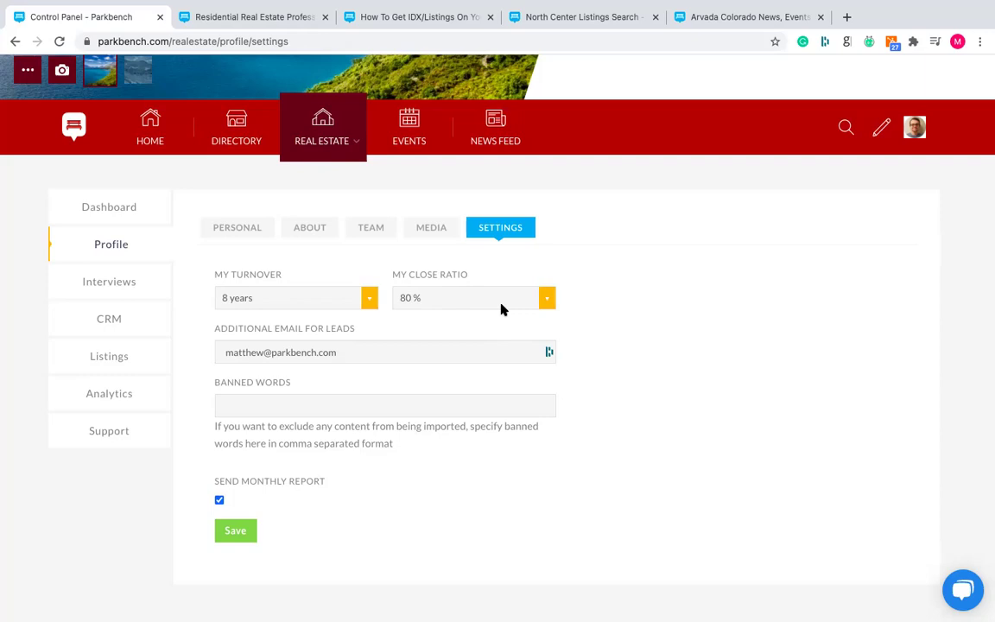
# - Highlight the address in the Additional Email for Leads field and deselect it without editing
pyautogui.scroll(-1, 629, 319)
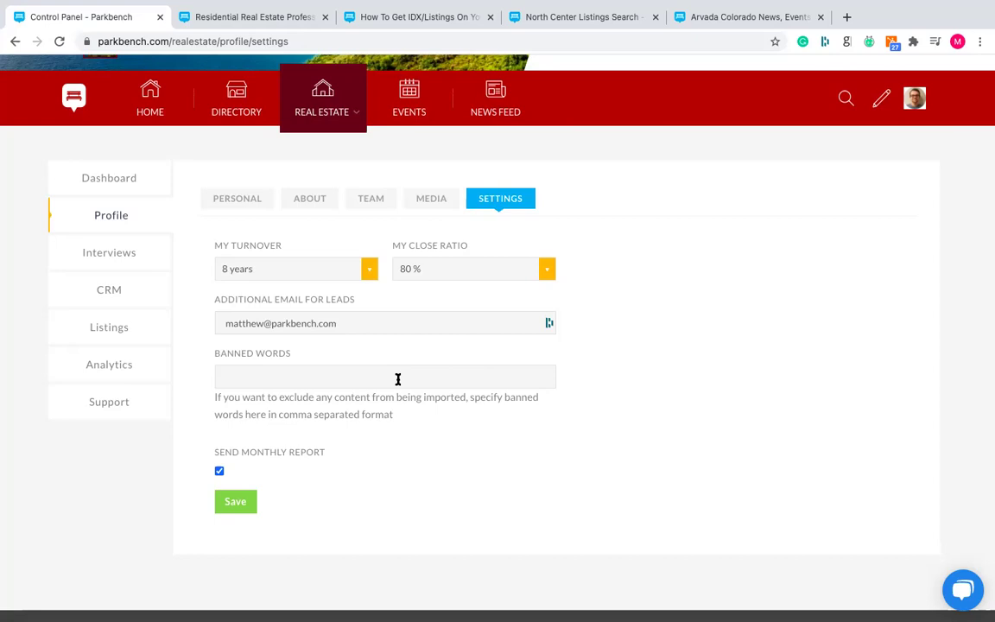
pyautogui.click(376, 321)
pyautogui.hotkey('shift', 'Left')
pyautogui.hotkey('shift', 'Left')
pyautogui.hotkey('shift', 'Left')
pyautogui.hotkey('shift', 'Left')
pyautogui.hotkey('shift', 'Left')
pyautogui.hotkey('shift', 'Left')
pyautogui.hotkey('shift', 'Left')
pyautogui.hotkey('shift', 'Left')
pyautogui.hotkey('shift', 'Left')
pyautogui.hotkey('shift', 'Left')
pyautogui.hotkey('shift', 'Left')
pyautogui.hotkey('shift', 'Left')
pyautogui.hotkey('shift', 'Left')
pyautogui.hotkey('shift', 'Left')
pyautogui.hotkey('shift', 'Left')
pyautogui.hotkey('shift', 'Left')
pyautogui.hotkey('shift', 'Left')
pyautogui.hotkey('shift', 'Left')
pyautogui.hotkey('shift', 'Left')
pyautogui.hotkey('shift', 'Left')
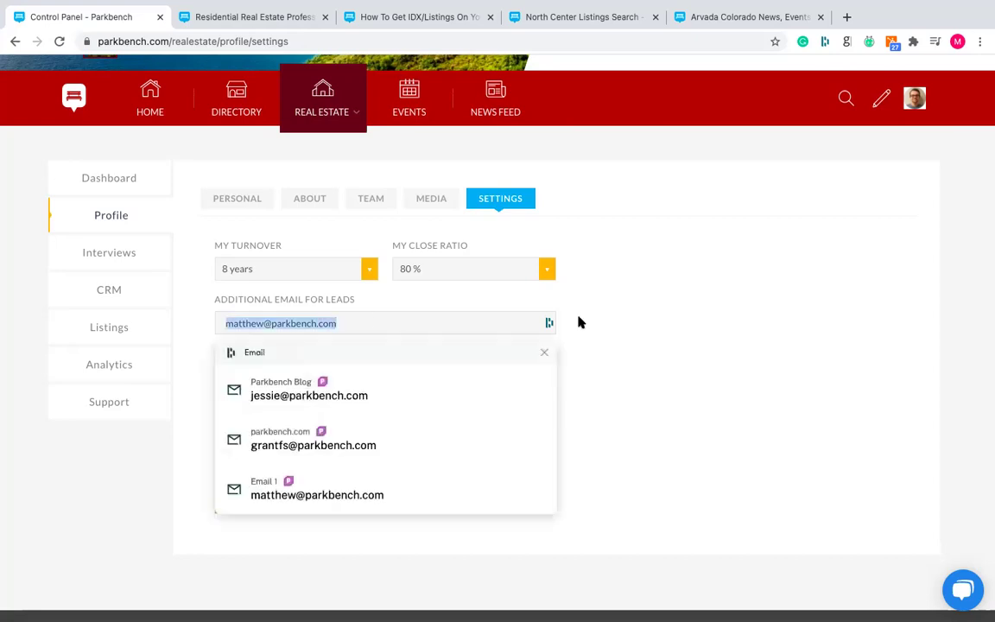
pyautogui.click(656, 311)
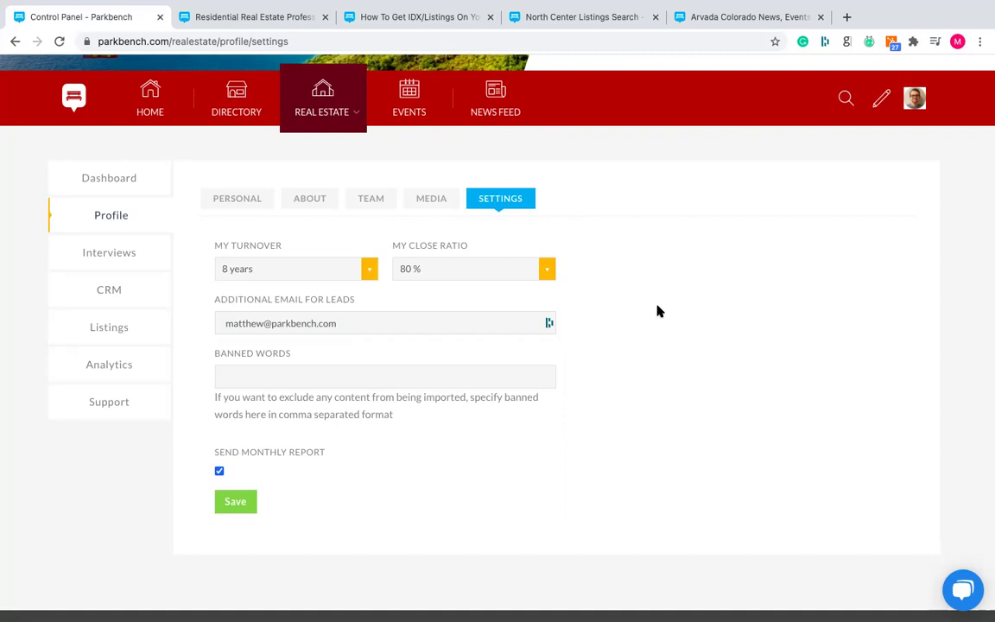
# - Enter "Dog" as a sample banned word and clear the field
pyautogui.click(384, 373)
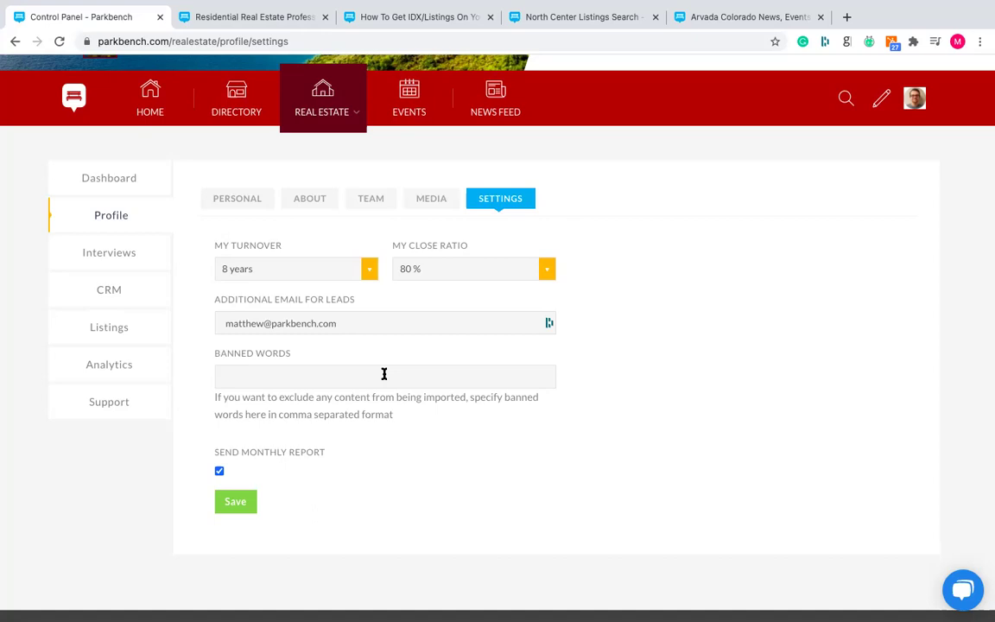
pyautogui.write('Dog')
pyautogui.hotkey('shift', 'Left')
pyautogui.hotkey('shift', 'Left')
pyautogui.hotkey('shift', 'Left')
pyautogui.press('BackSpace')
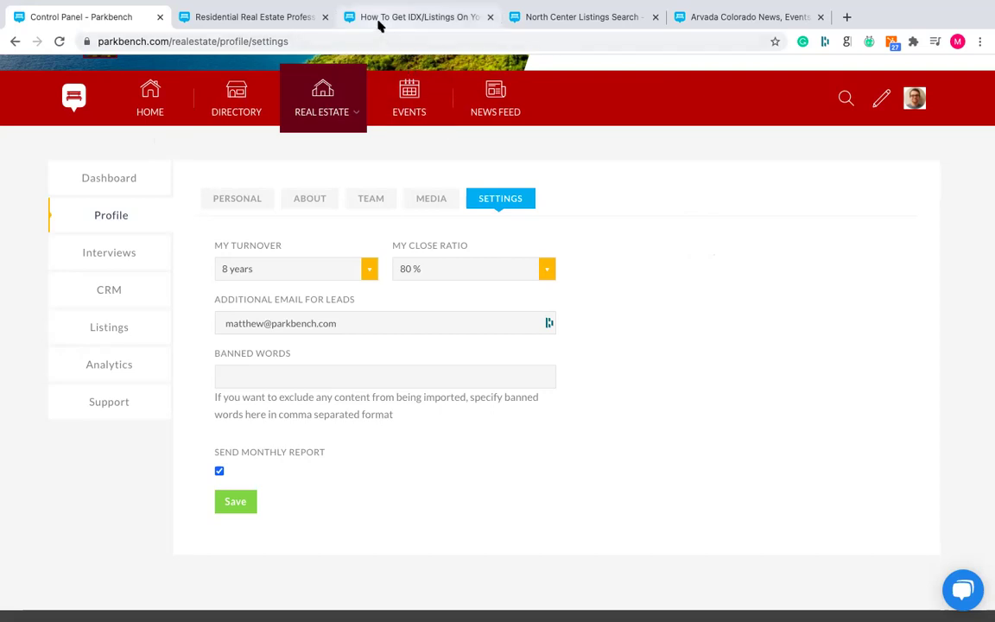
# - Close the example agent page, read the IDX/listings help article's iframe and manual listing options, and return to the Control Panel
pyautogui.click(324, 17)
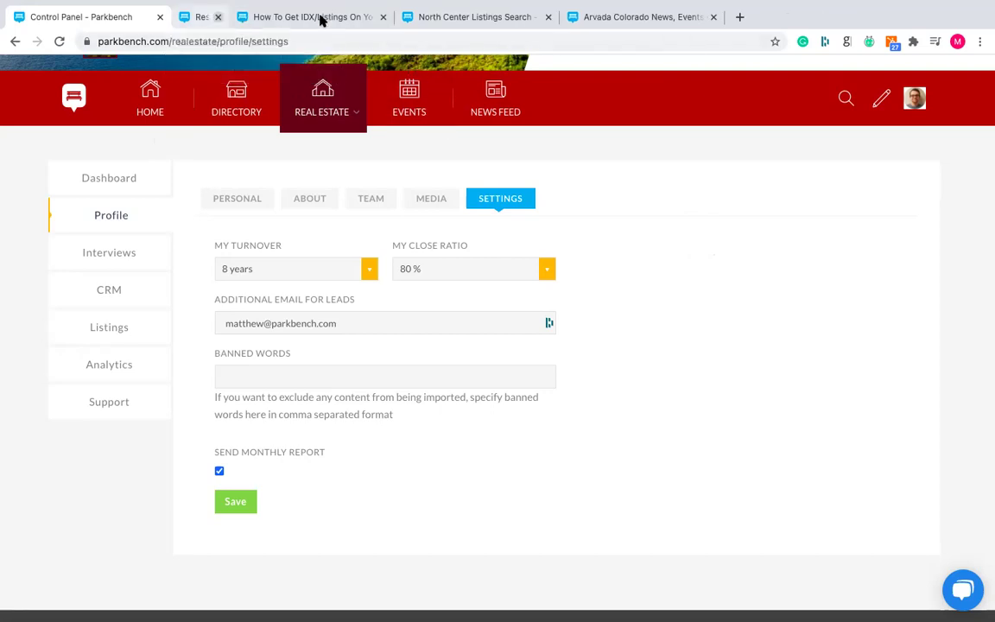
pyautogui.click(299, 21)
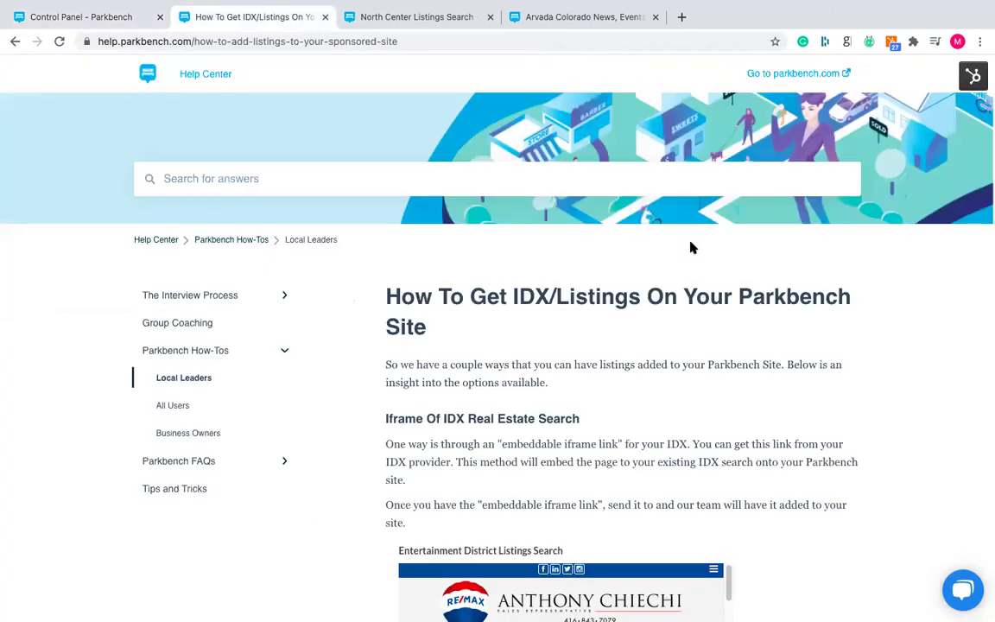
pyautogui.scroll(-10, 691, 248)
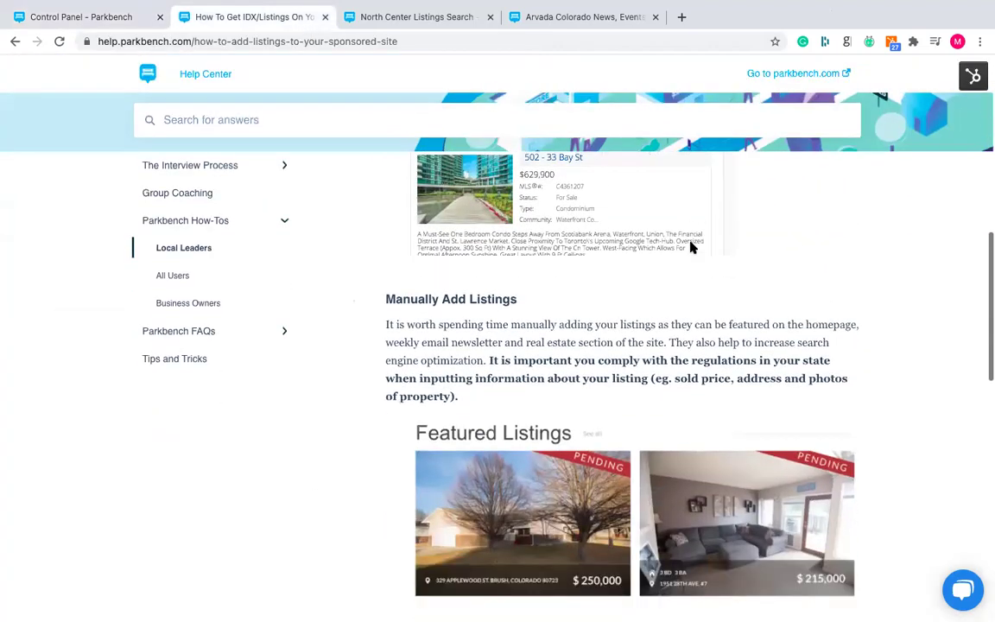
pyautogui.scroll(-3, 691, 247)
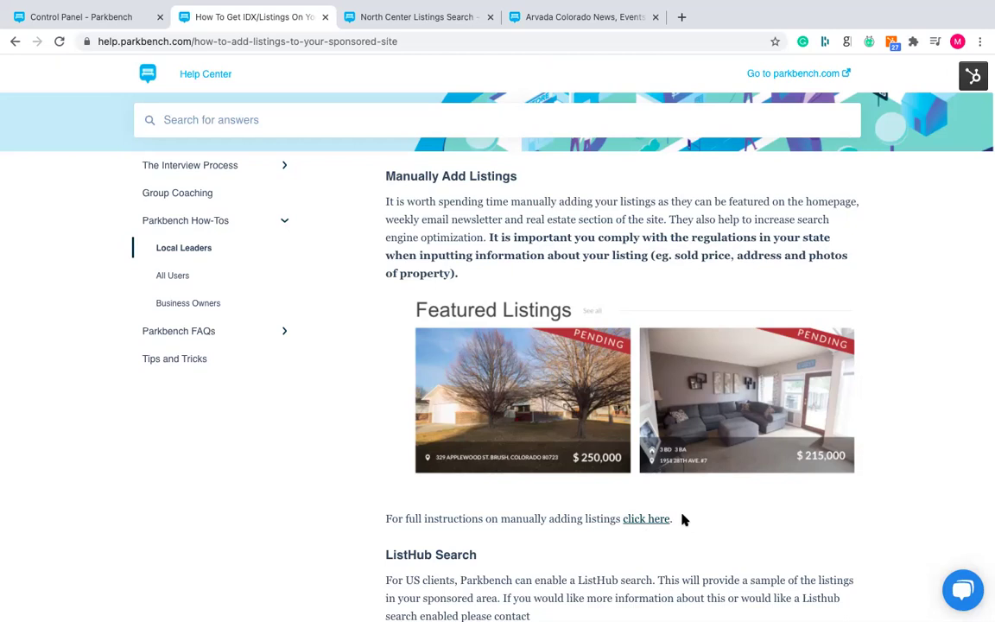
pyautogui.click(115, 19)
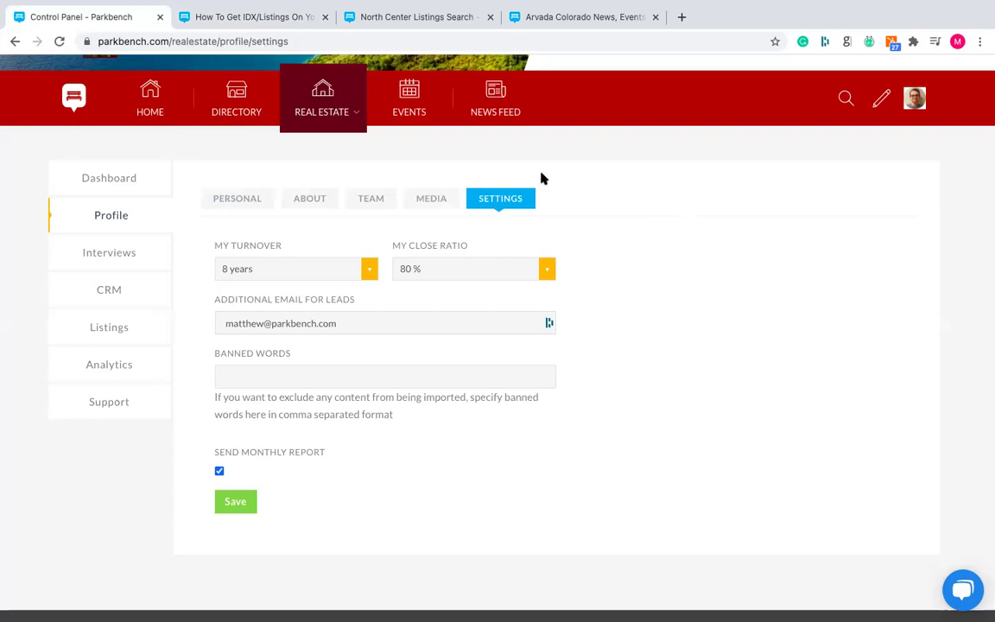
# - Open the Listings section, start a new featured listing, and review the Basic info fields without entering any data
pyautogui.click(92, 328)
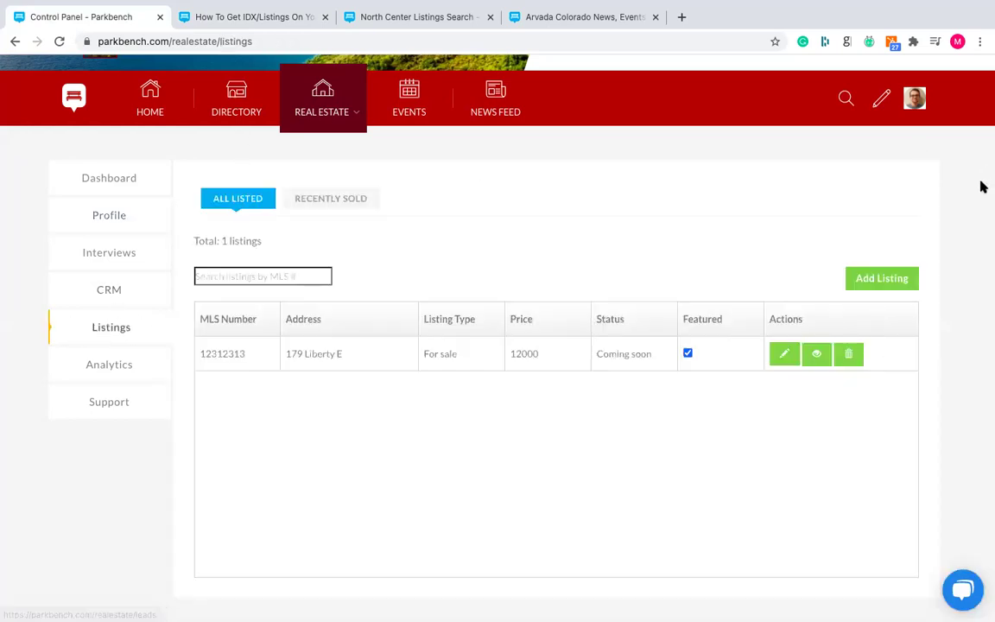
pyautogui.click(869, 284)
pyautogui.scroll(-2, 867, 247)
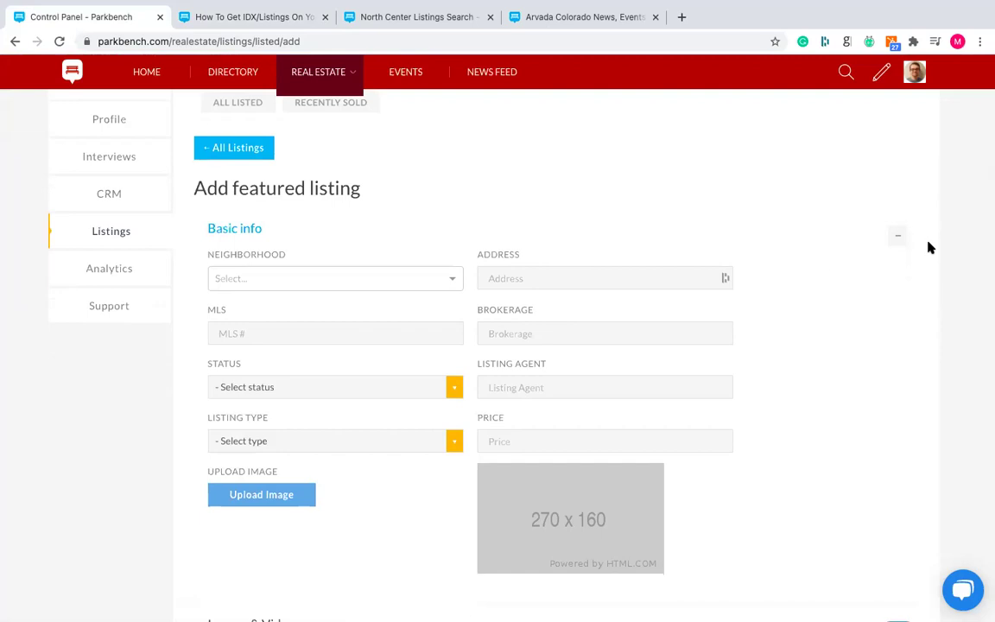
pyautogui.click(591, 283)
pyautogui.click(413, 337)
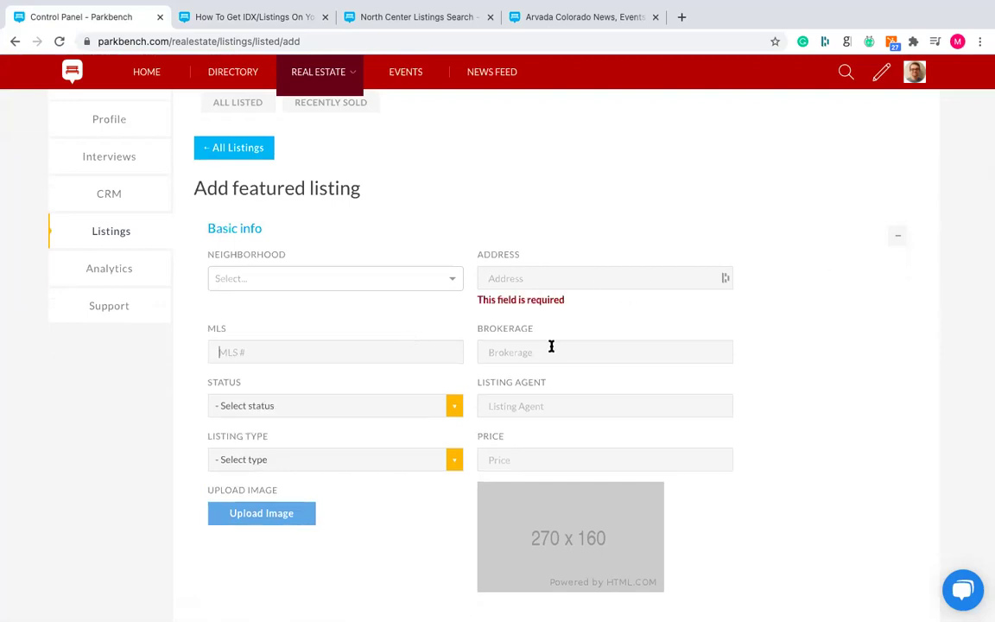
pyautogui.click(553, 347)
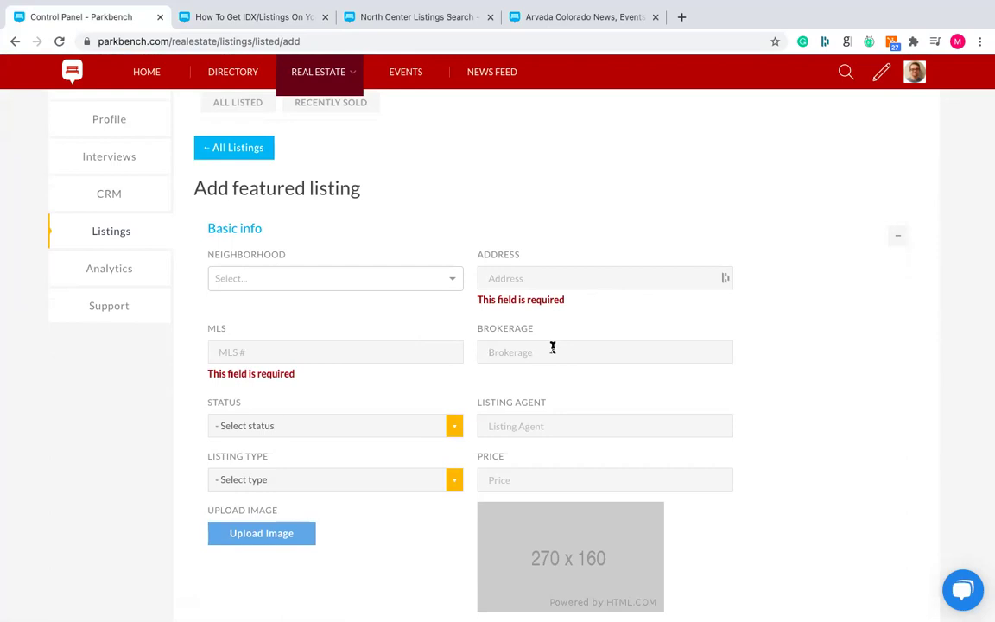
pyautogui.scroll(-4, 553, 347)
pyautogui.scroll(-1, 553, 354)
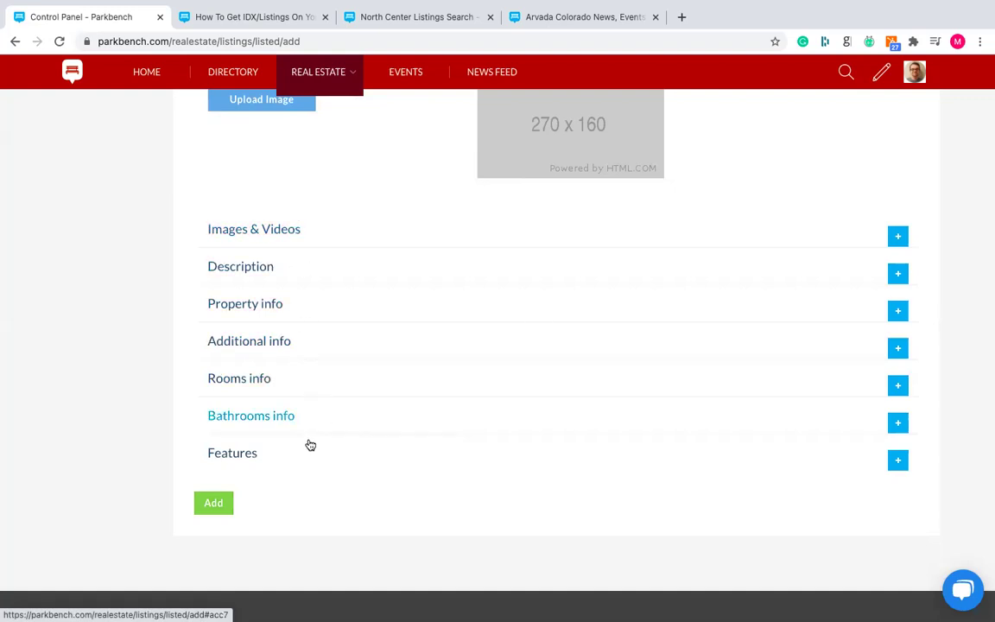
# - Expand the Images & Videos, Description, Property info and Additional info sections of the new listing, and return to the listings table
pyautogui.click(330, 240)
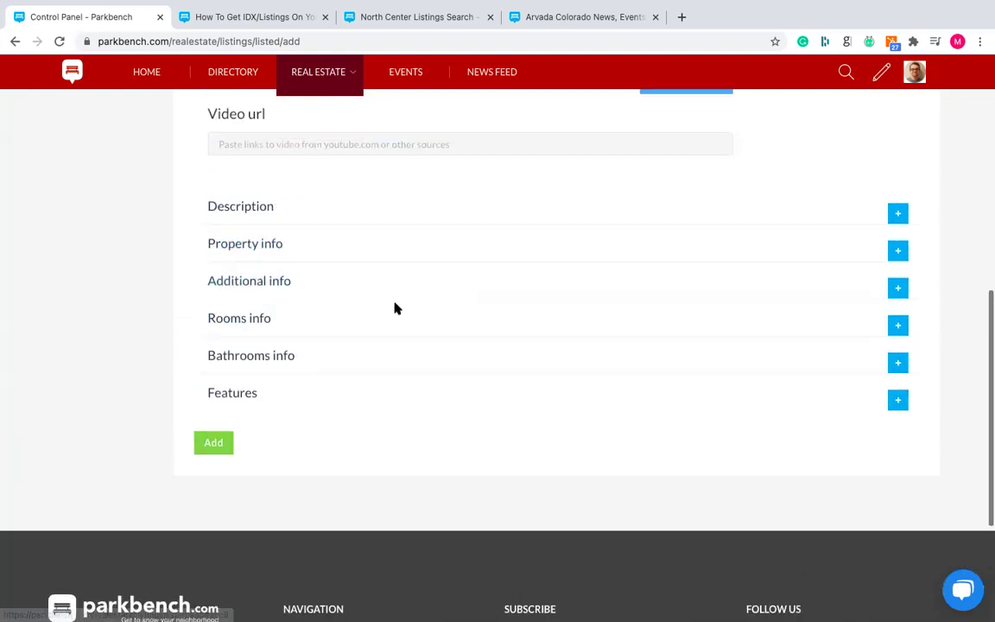
pyautogui.click(346, 394)
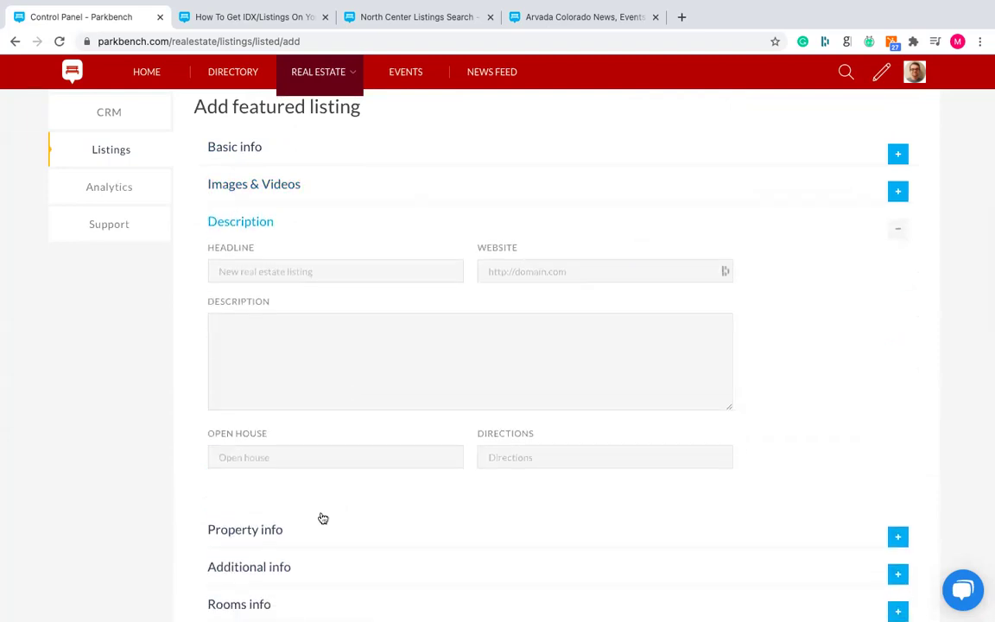
pyautogui.click(317, 528)
pyautogui.click(316, 535)
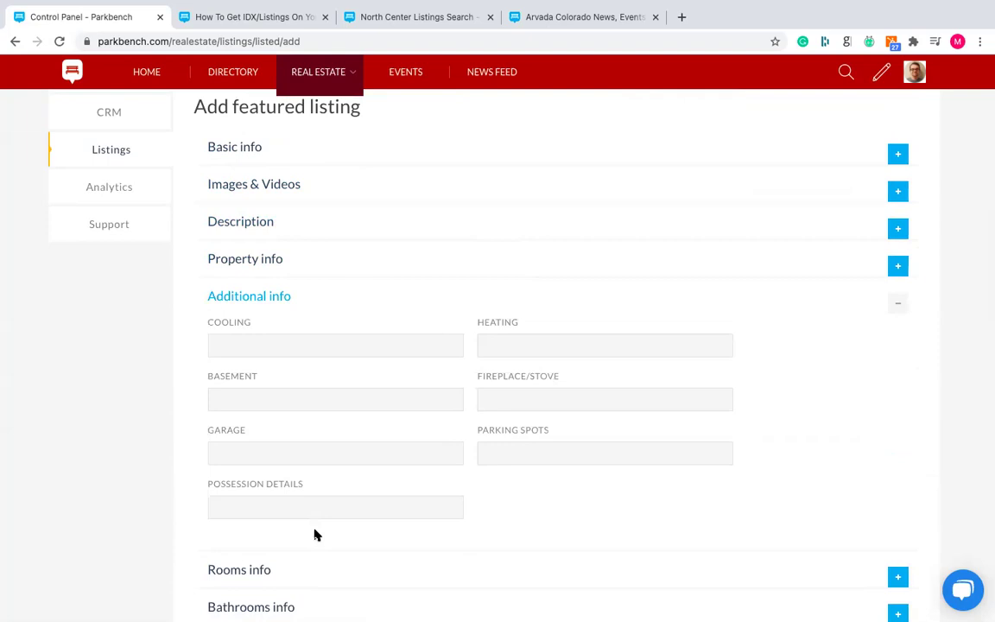
pyautogui.scroll(-4, 448, 257)
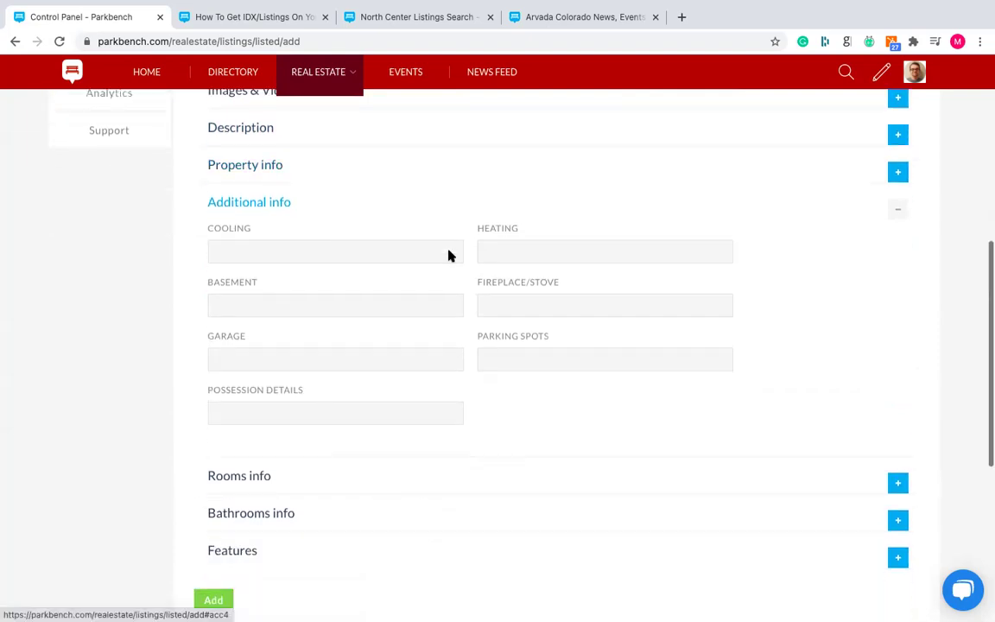
pyautogui.scroll(5, 324, 248)
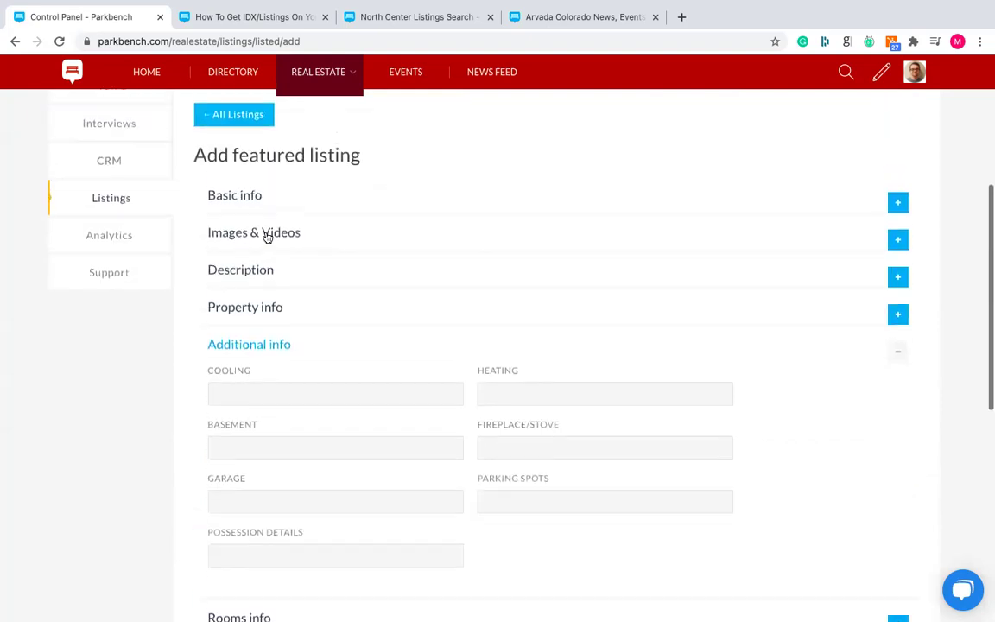
pyautogui.click(111, 197)
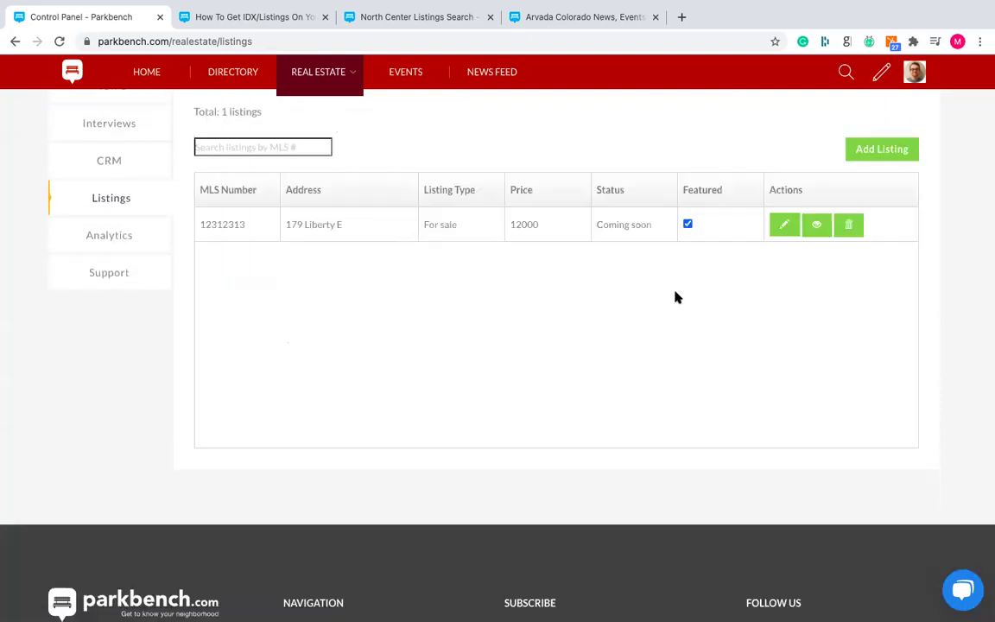
# - Search the listings for the sample MLS number 12345678 and clear the search field
pyautogui.scroll(1, 499, 341)
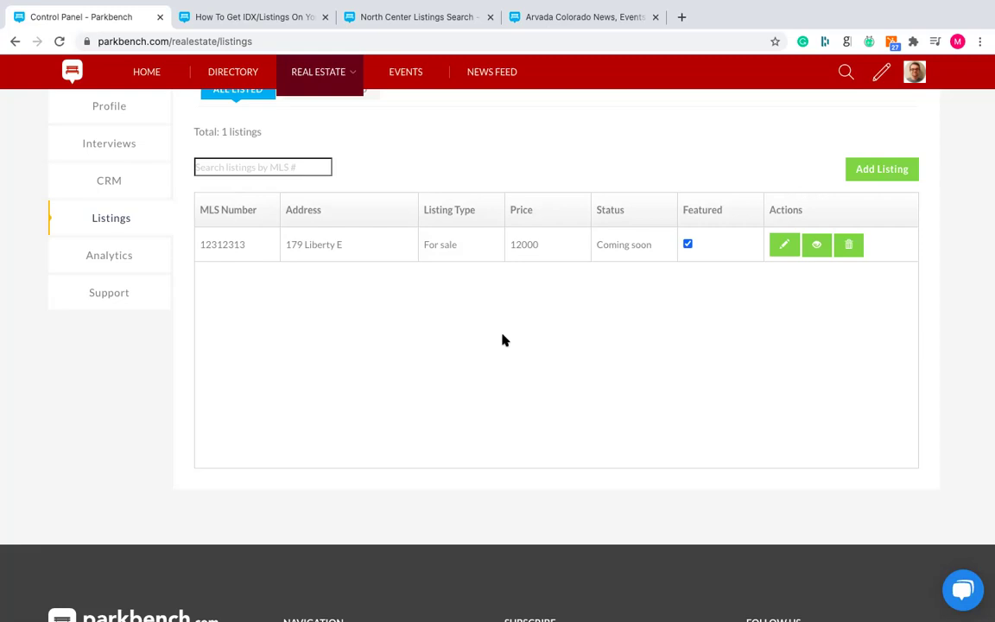
pyautogui.click(305, 165)
pyautogui.write('12345678')
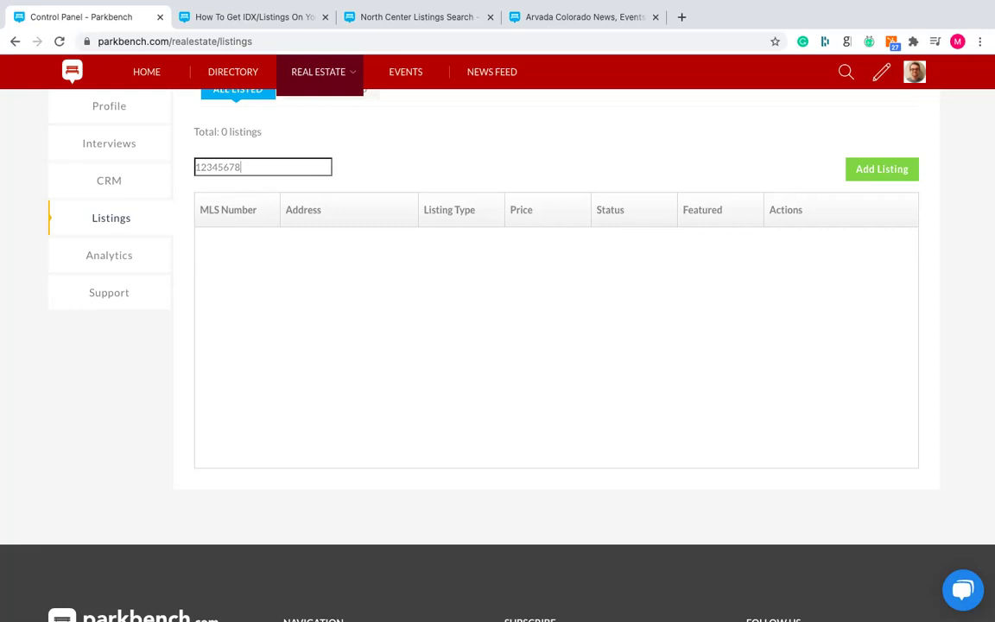
pyautogui.press('BackSpace')
pyautogui.press('BackSpace')
pyautogui.press('BackSpace')
pyautogui.press('BackSpace')
pyautogui.press('BackSpace')
pyautogui.press('BackSpace')
pyautogui.press('BackSpace')
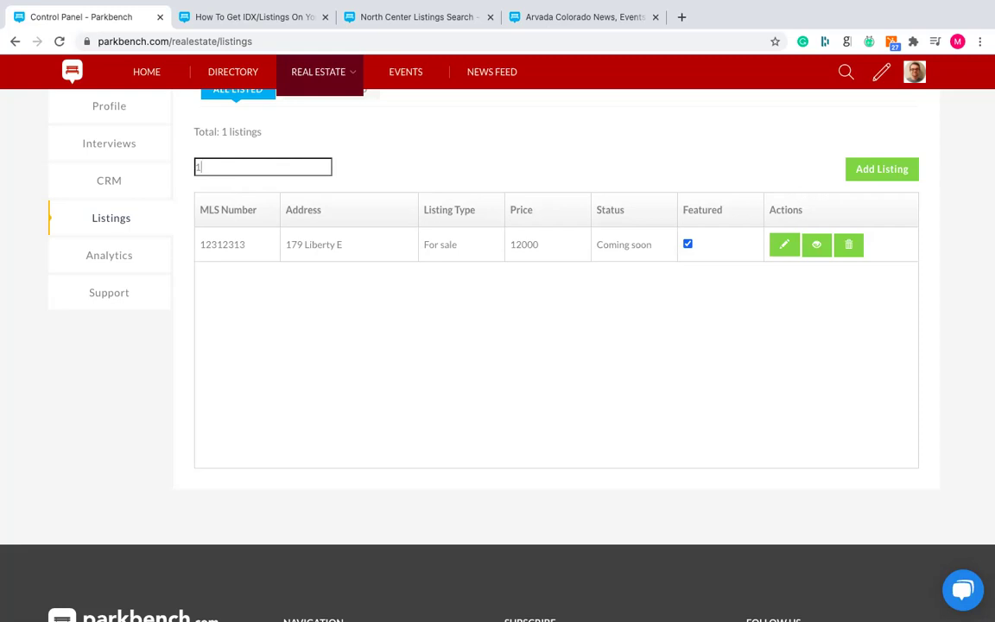
pyautogui.press('BackSpace')
# - Open the IDX/listings help article and read its ListHub Search and Iframe Of IDX Real Estate Search sections
pyautogui.click(250, 19)
pyautogui.scroll(-1, 433, 270)
pyautogui.scroll(-4, 432, 270)
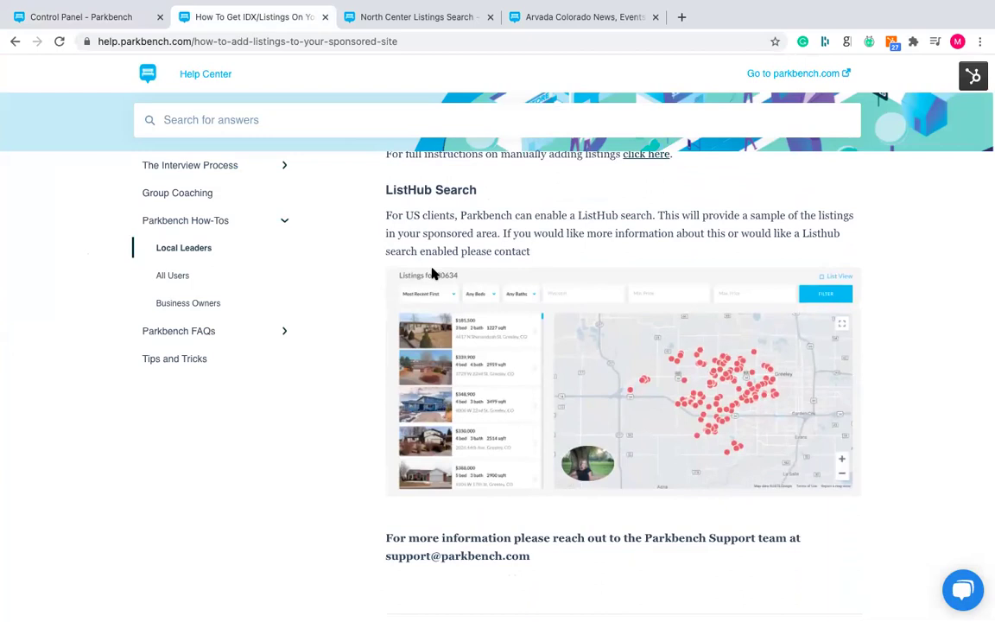
pyautogui.scroll(-1, 432, 273)
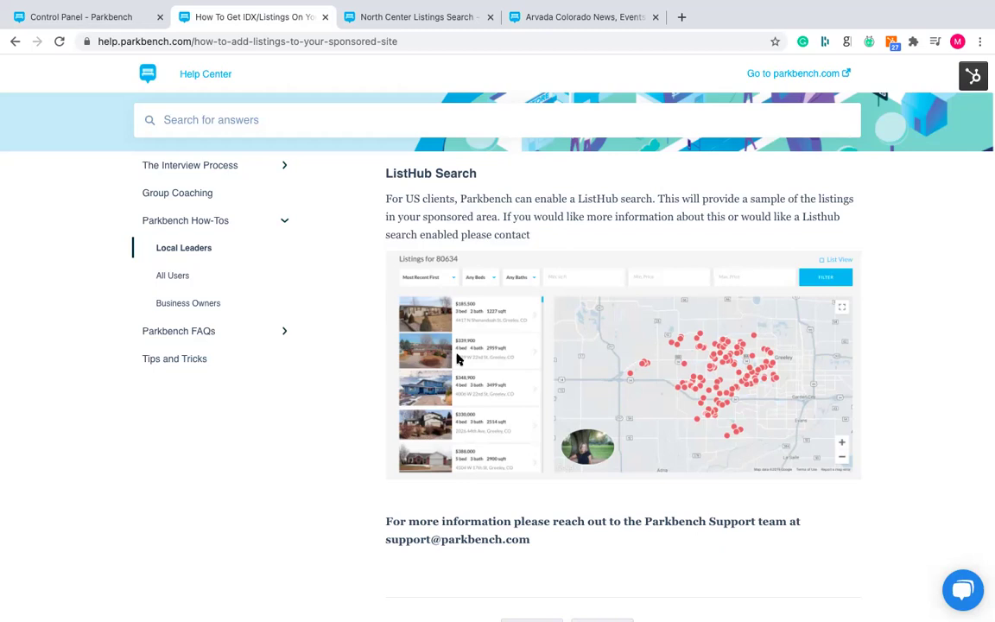
pyautogui.scroll(15, 458, 358)
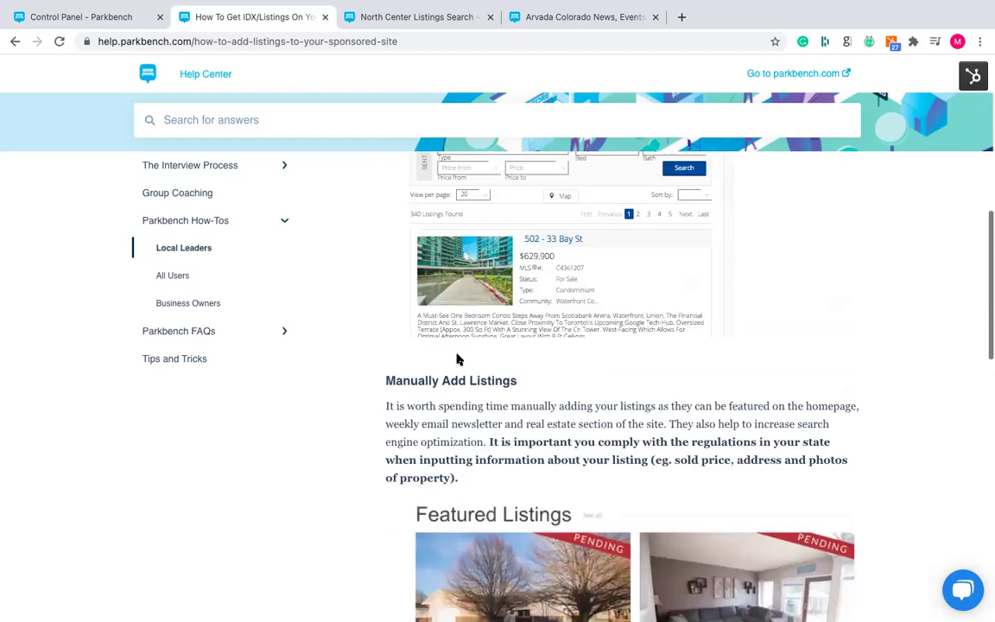
pyautogui.scroll(-2, 458, 359)
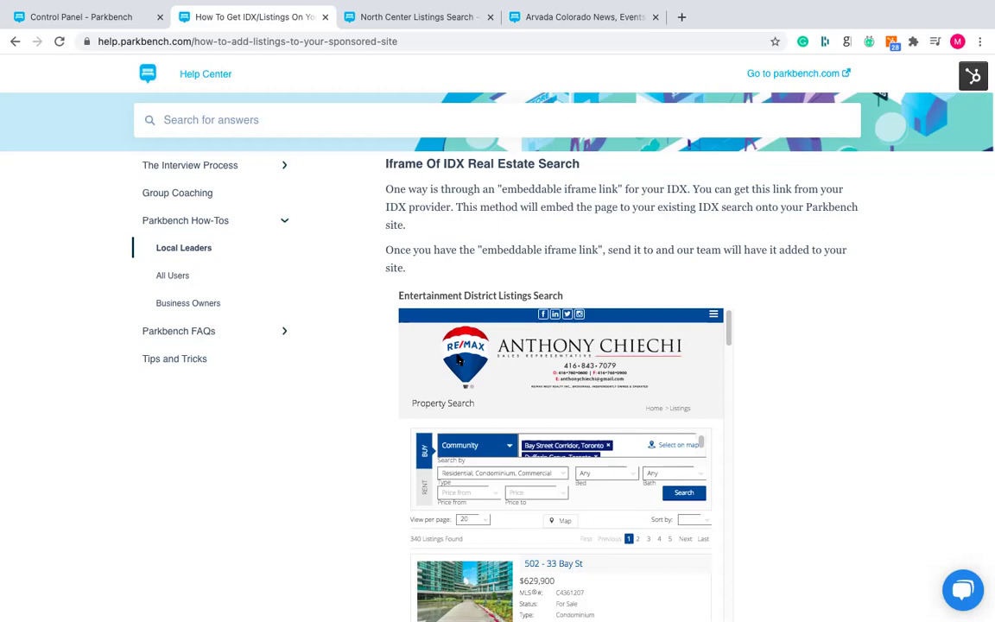
# - Examine the North Center Listings Search example, including its Search Listings menu entry and the embedded IDX page down to the contact form
pyautogui.click(397, 19)
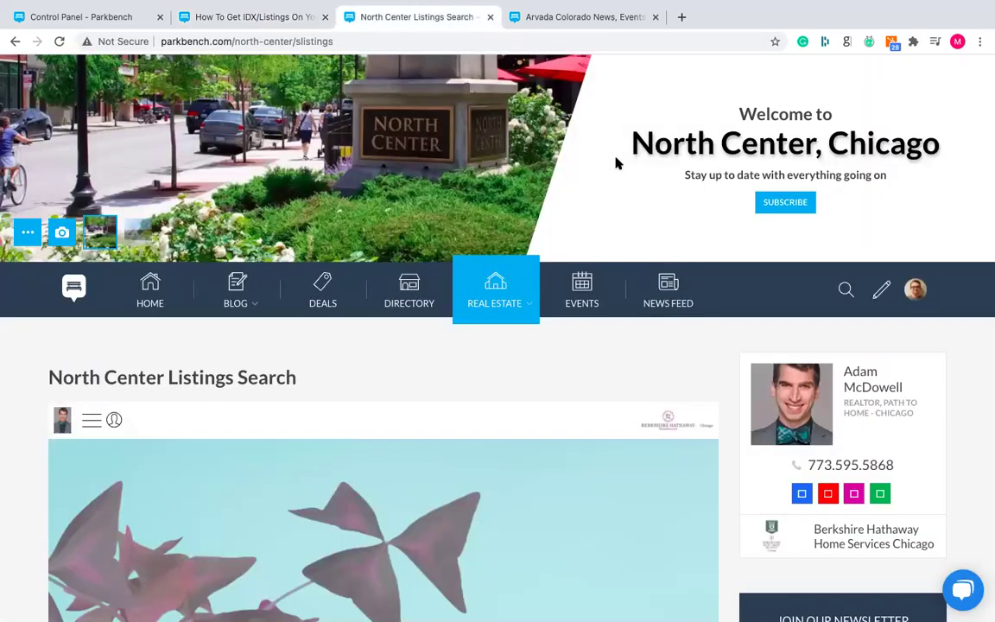
pyautogui.scroll(-2, 727, 364)
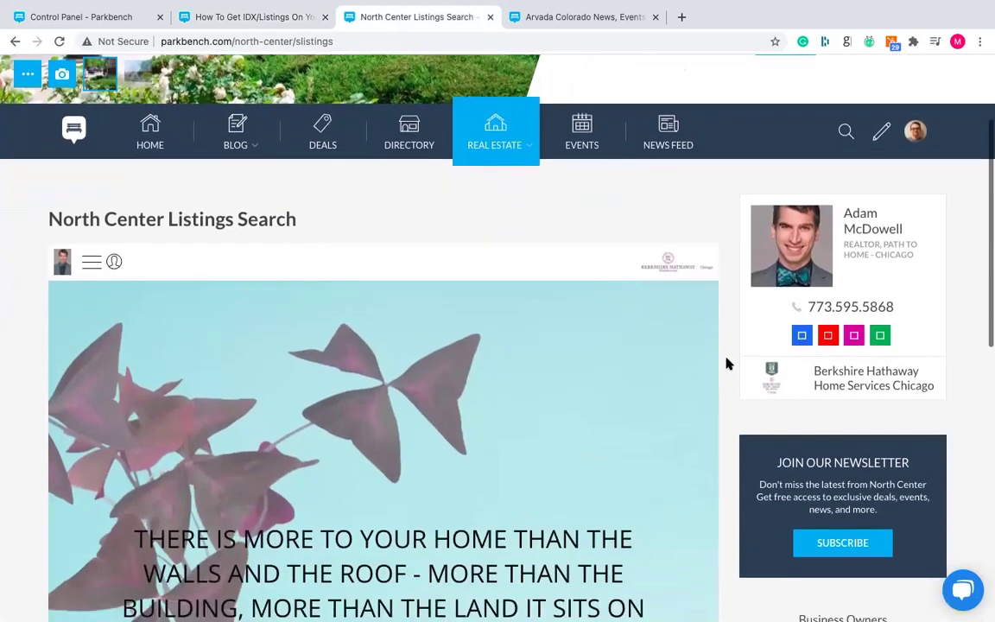
pyautogui.moveTo(494, 147)
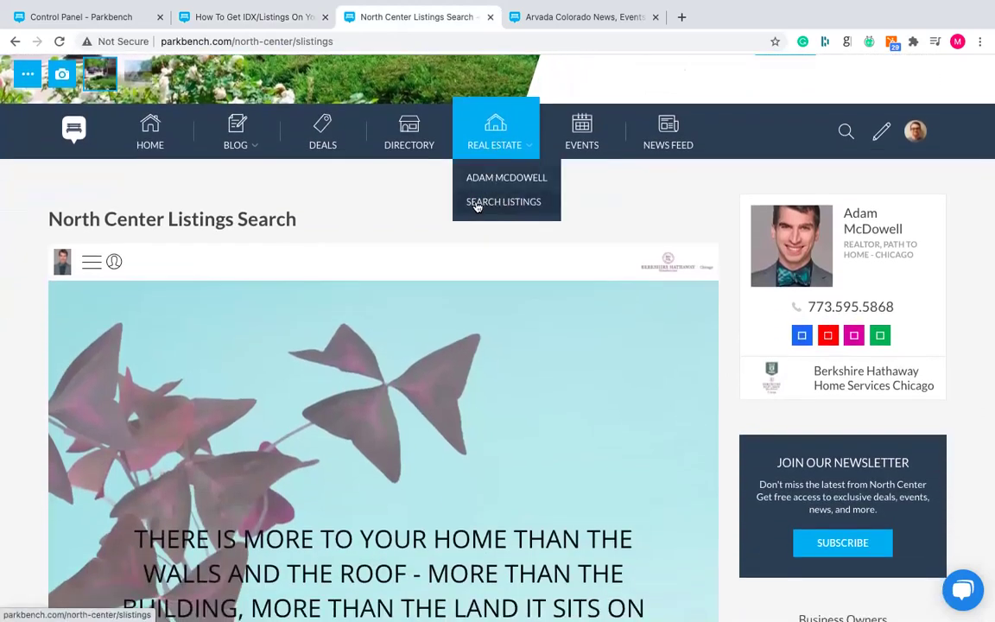
pyautogui.scroll(-1, 719, 237)
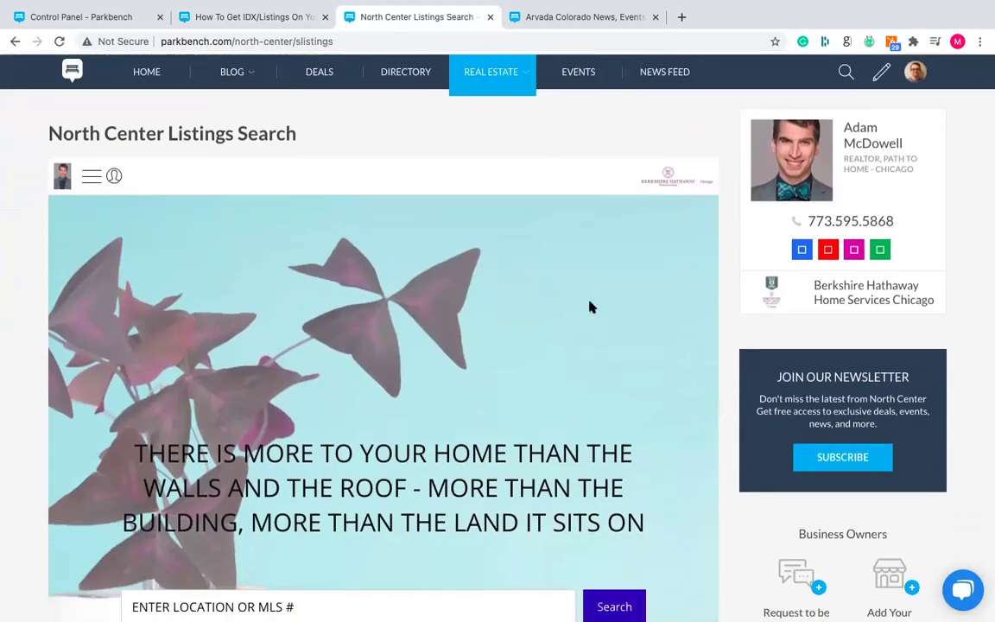
pyautogui.scroll(-5, 590, 306)
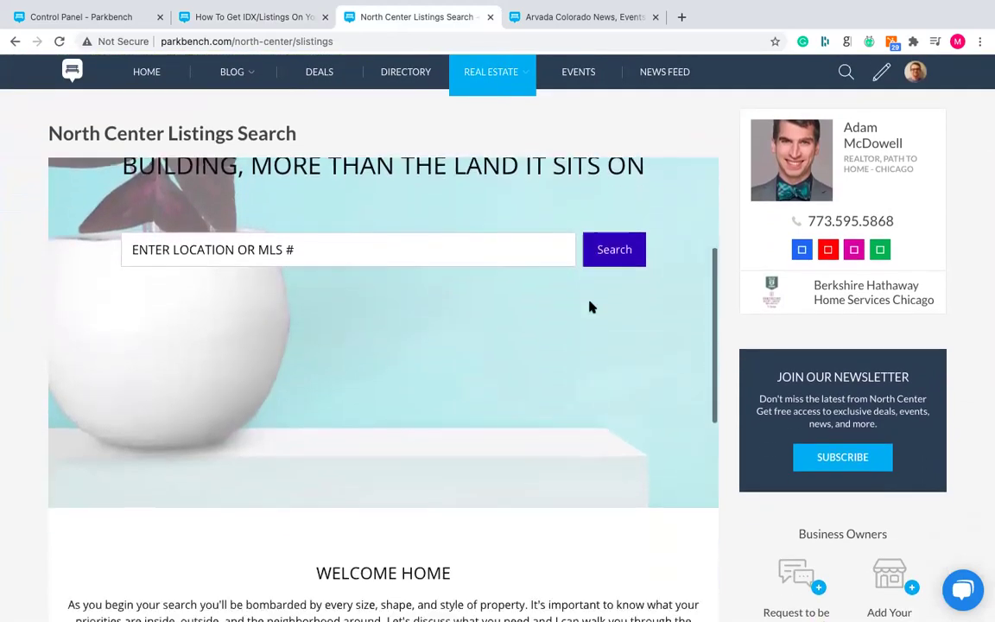
pyautogui.scroll(-10, 590, 307)
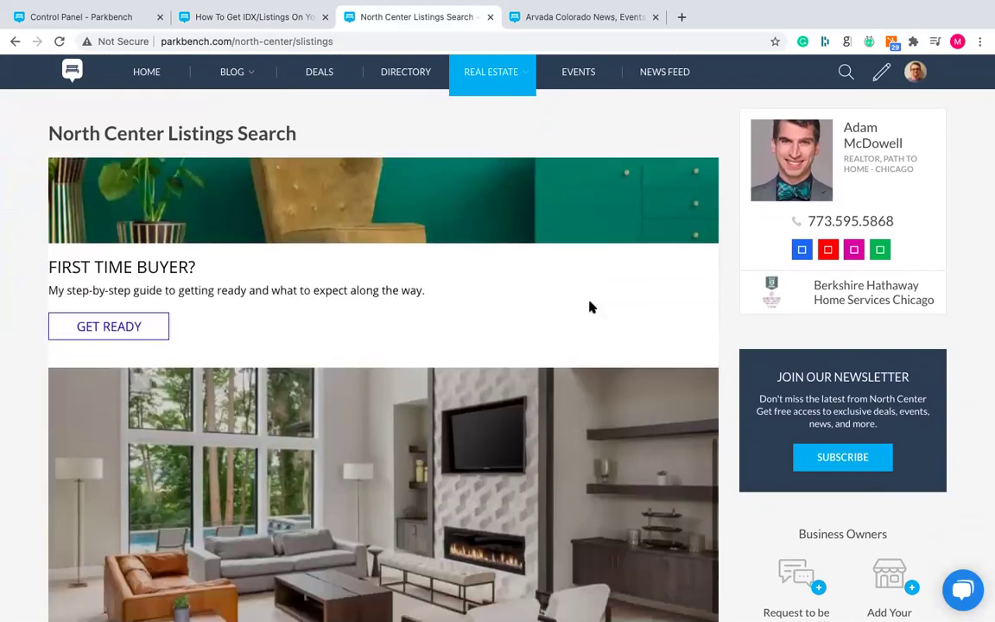
pyautogui.scroll(-7, 590, 306)
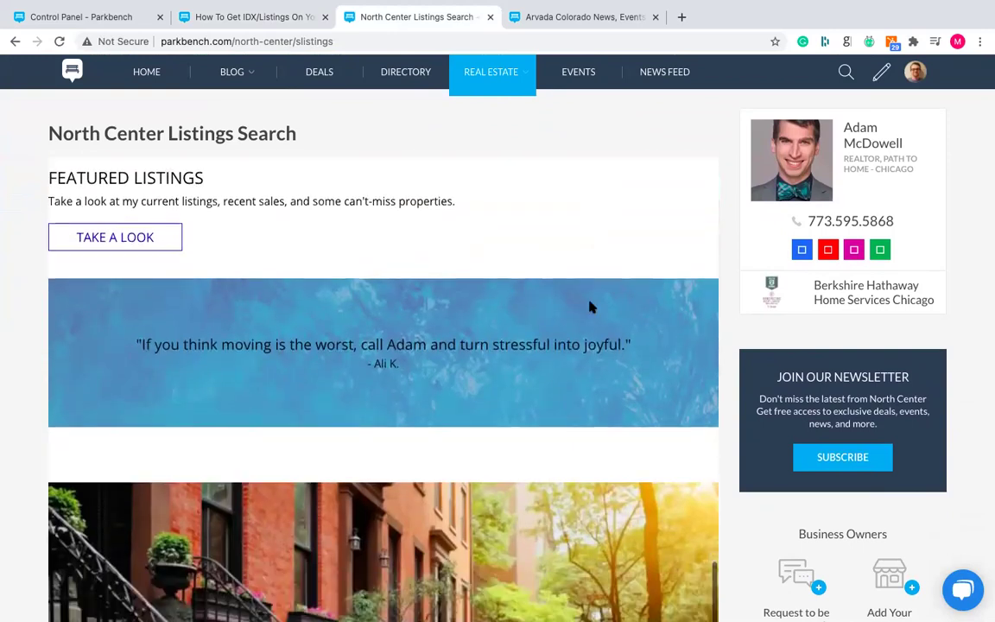
pyautogui.scroll(-5, 590, 306)
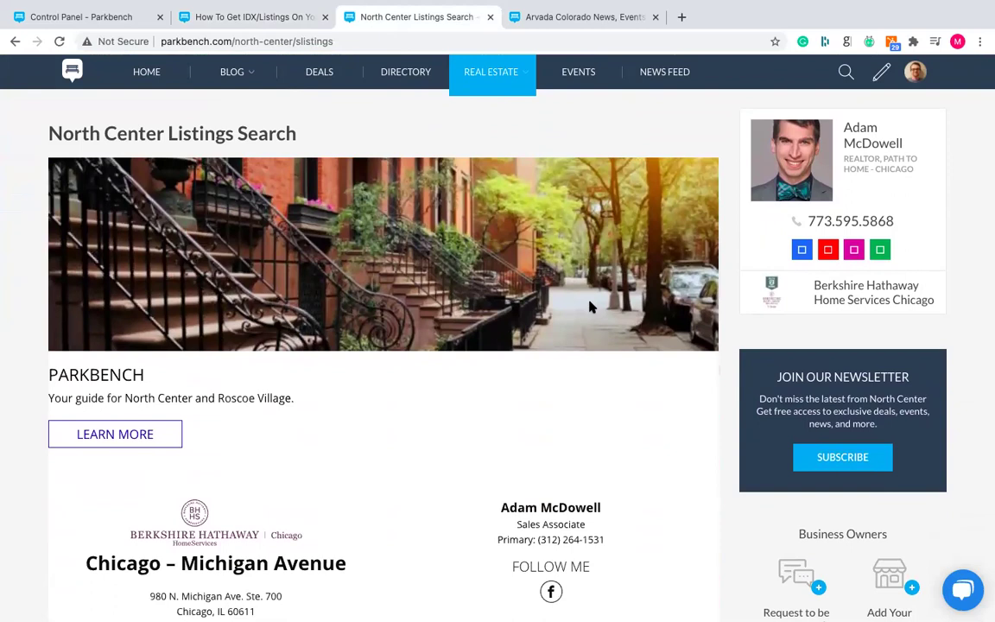
pyautogui.scroll(-3, 589, 307)
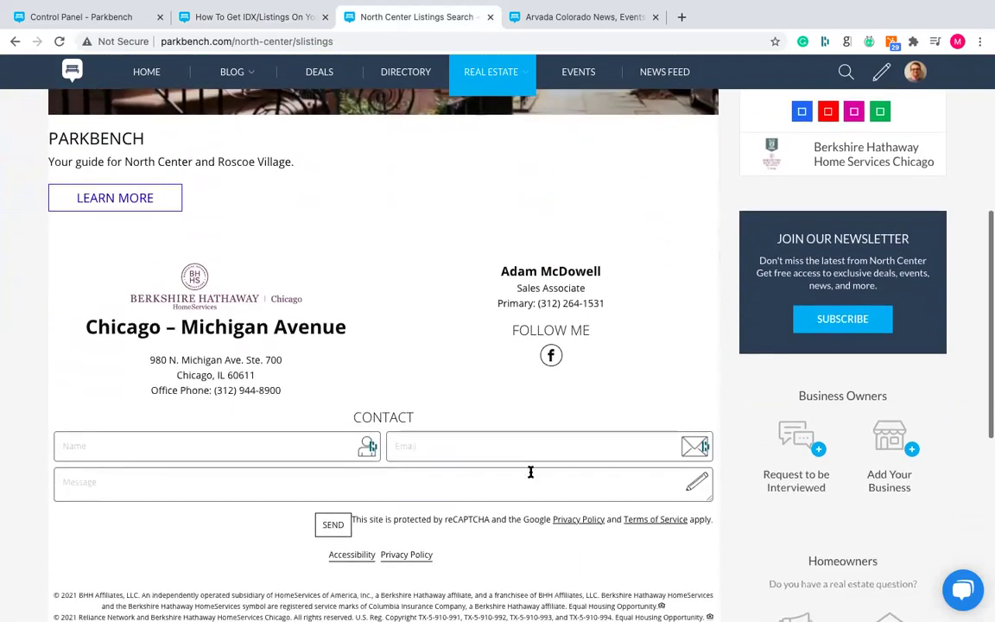
# - Try autofilling the embedded contact form with a name and email address, and clear both fields
pyautogui.click(466, 448)
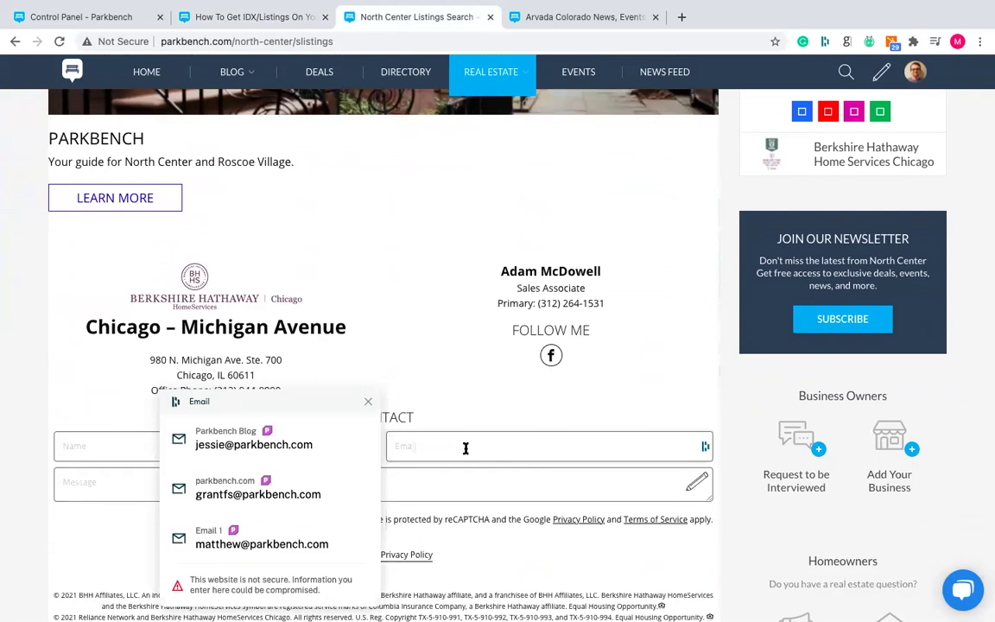
pyautogui.click(723, 377)
pyautogui.click(309, 444)
pyautogui.click(322, 493)
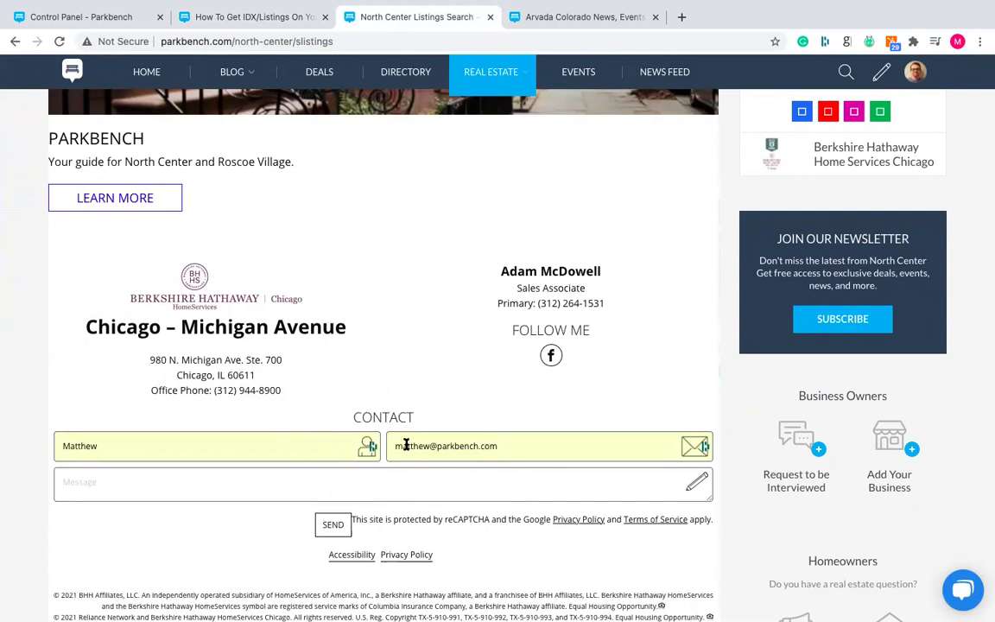
pyautogui.tripleClick(446, 444)
pyautogui.press('BackSpace')
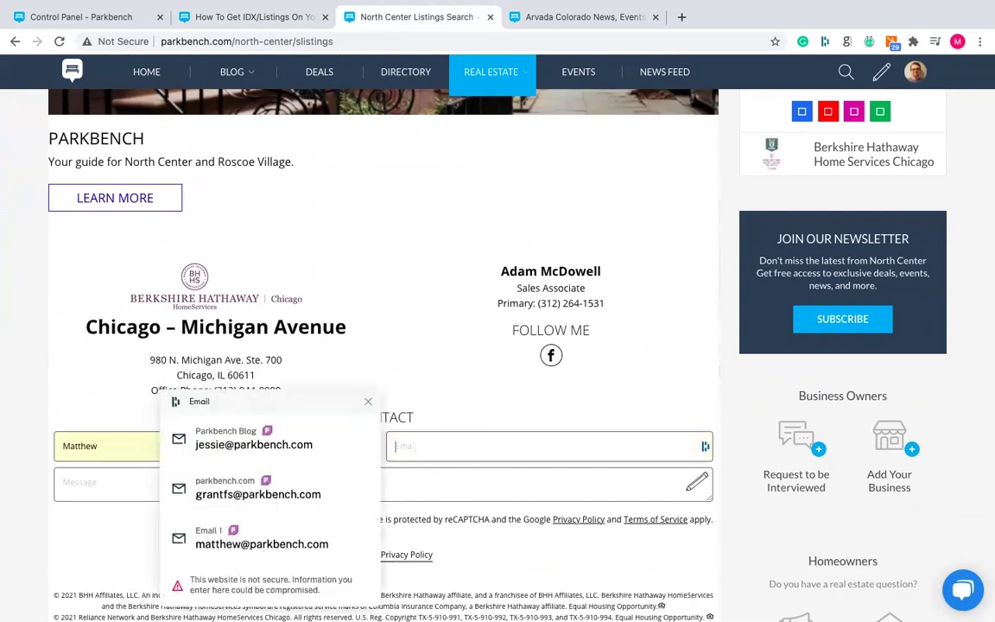
pyautogui.click(368, 400)
pyautogui.click(287, 450)
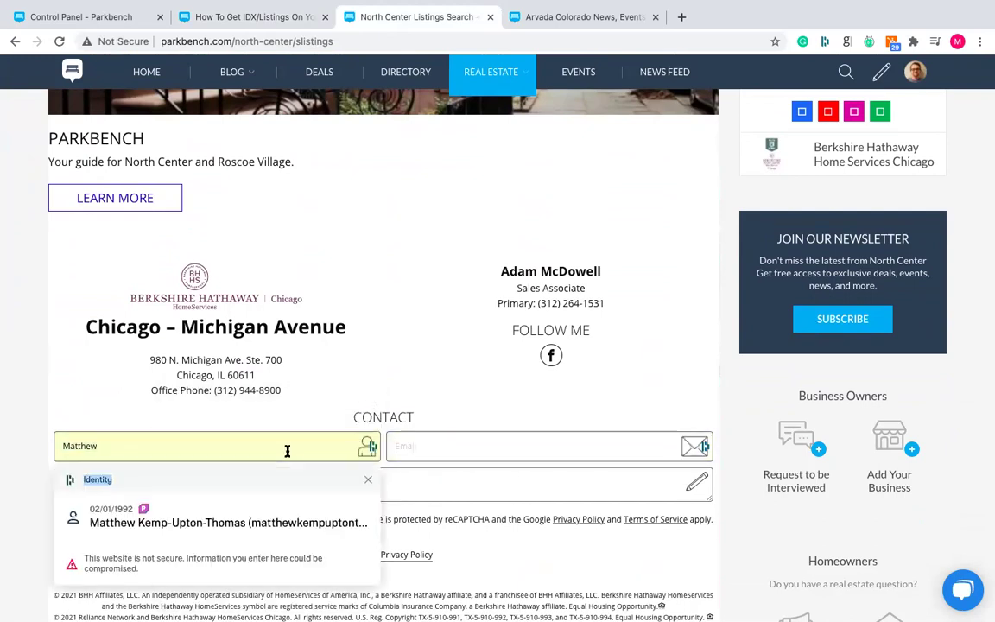
pyautogui.tripleClick(276, 444)
pyautogui.press('BackSpace')
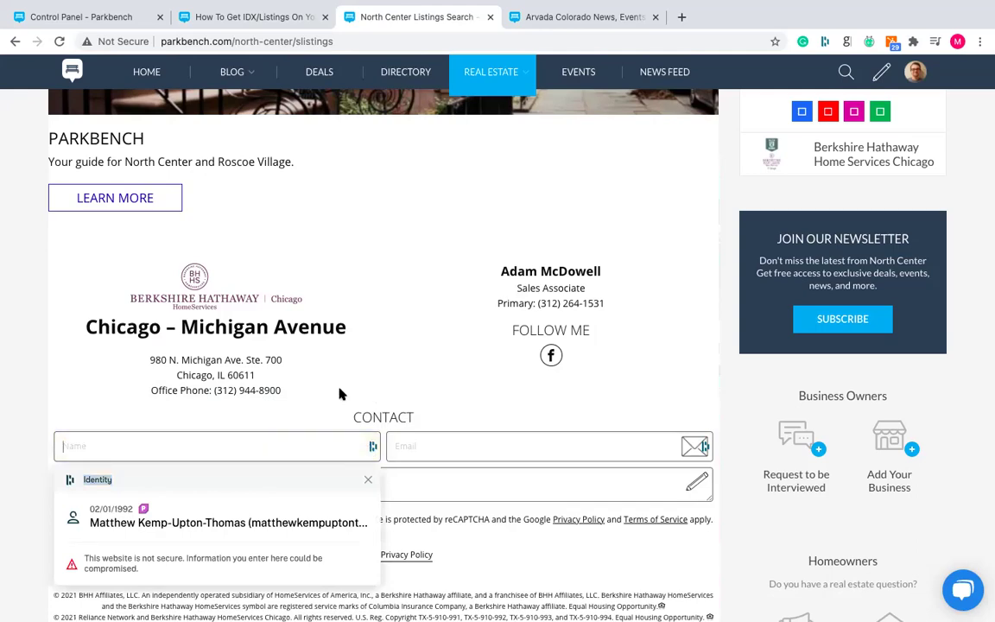
# - Review the top of the North Center Listings Search page and return to the IDX/listings help article
pyautogui.scroll(20, 431, 369)
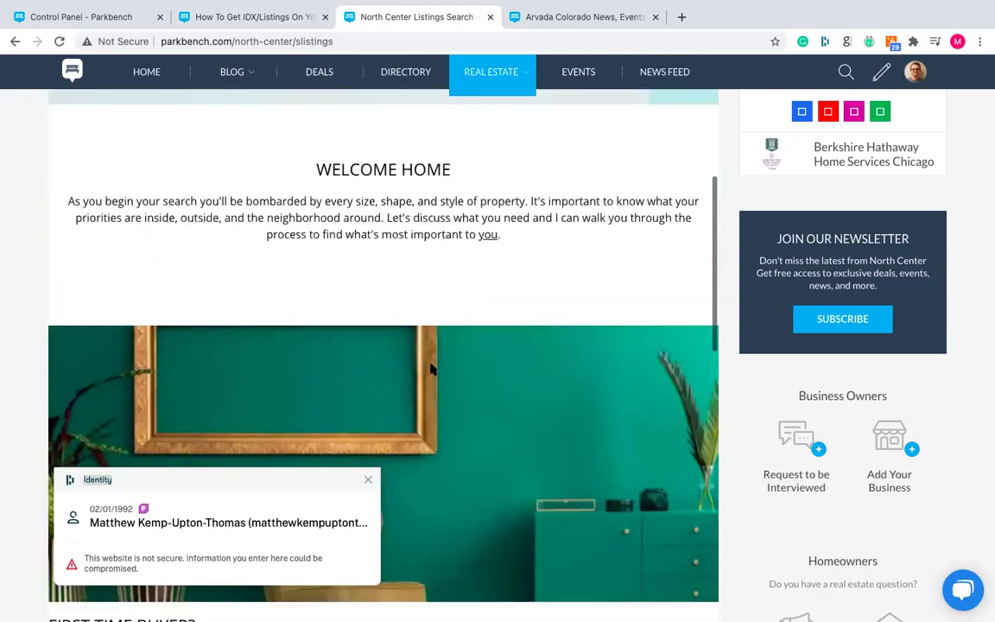
pyautogui.scroll(10, 431, 368)
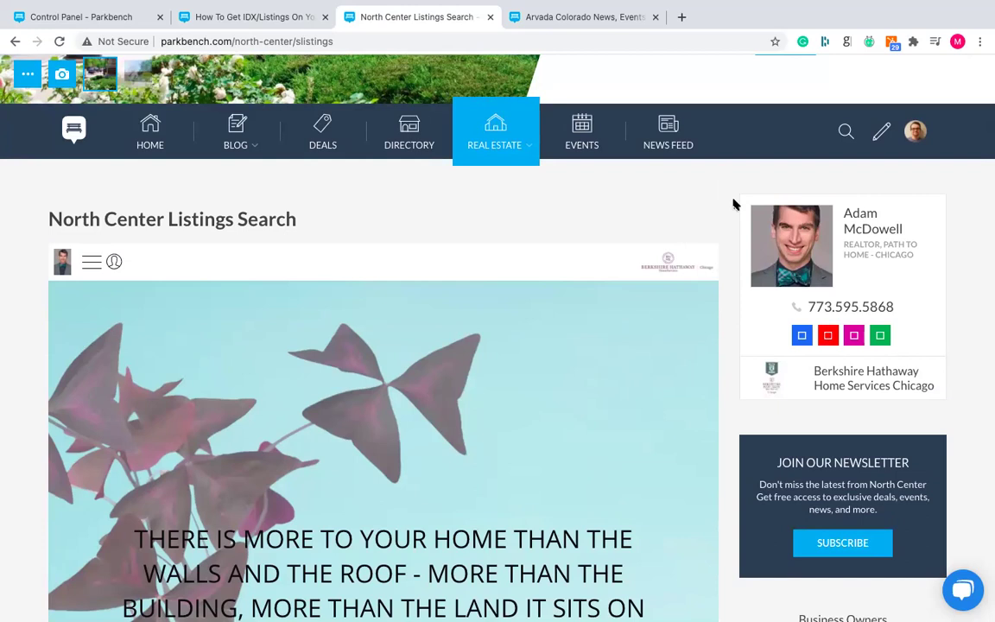
pyautogui.click(249, 25)
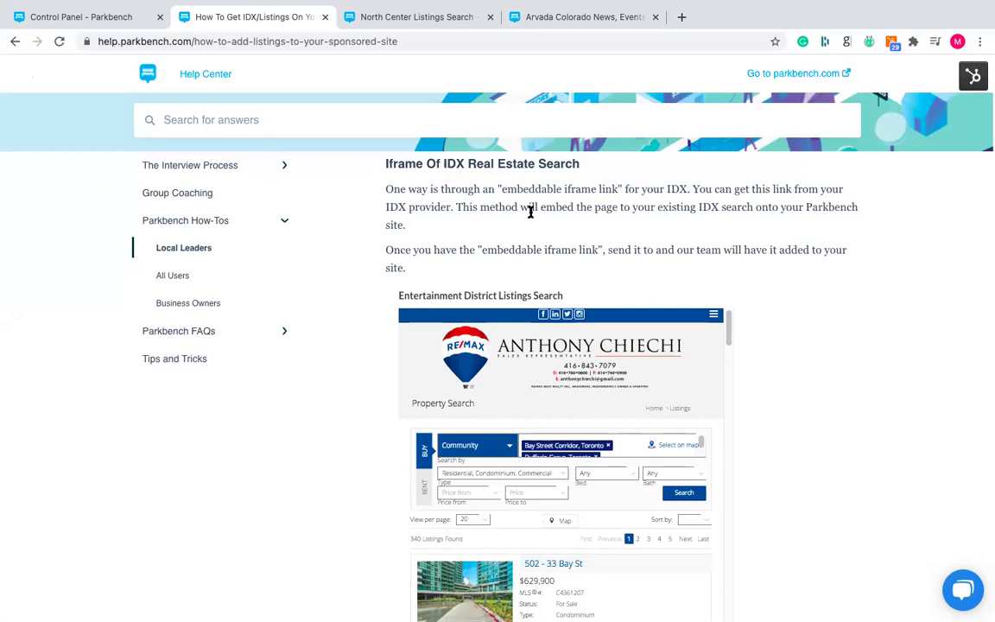
# - Read the help article's Iframe Of IDX Real Estate Search and Manually Add Listings sections, and return to the article's beginning
pyautogui.scroll(-2, 531, 212)
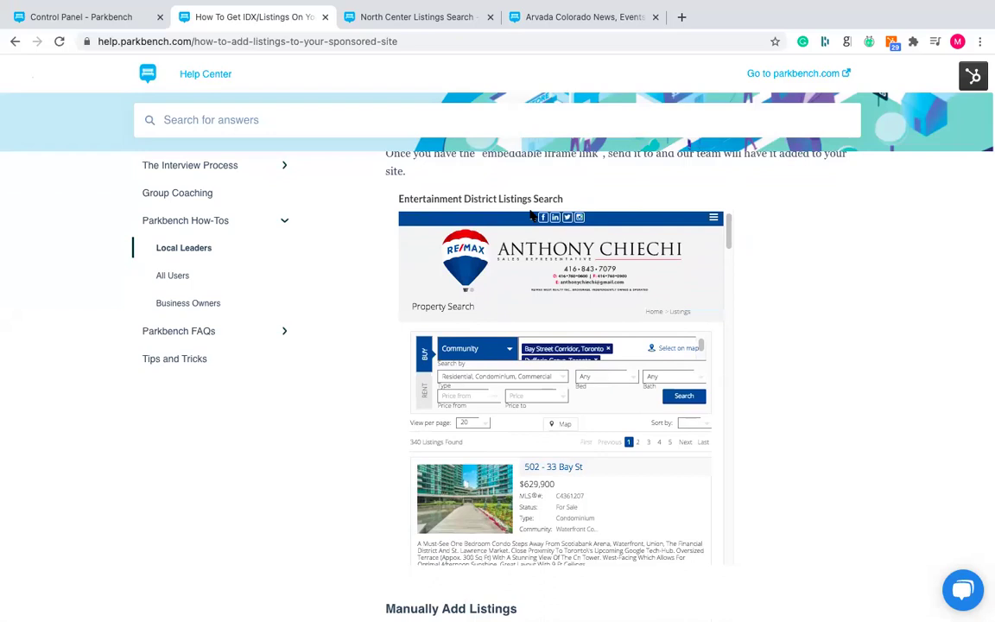
pyautogui.scroll(-6, 530, 214)
pyautogui.scroll(-2, 530, 214)
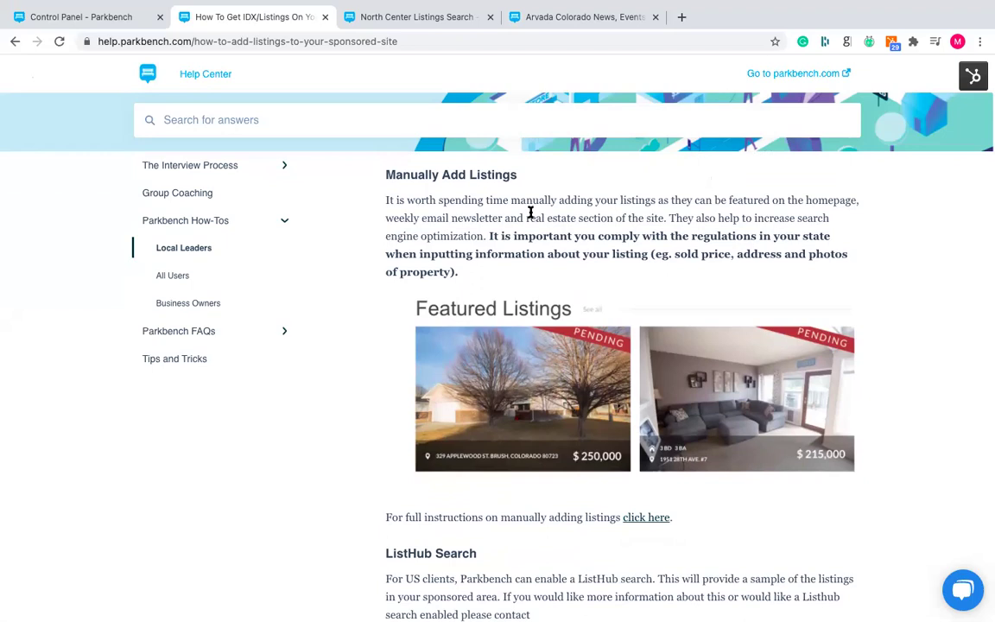
pyautogui.scroll(10, 530, 212)
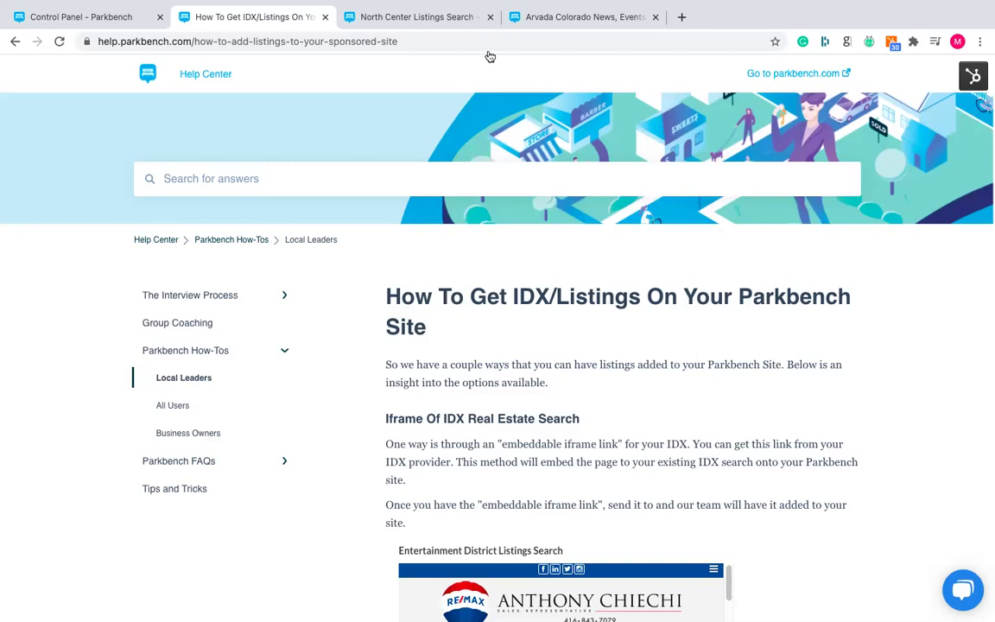
# - Close the IDX/listings help article and the North Center Listings Search page, and return to the control panel's Listings page
pyautogui.moveTo(490, 5)
pyautogui.click(324, 18)
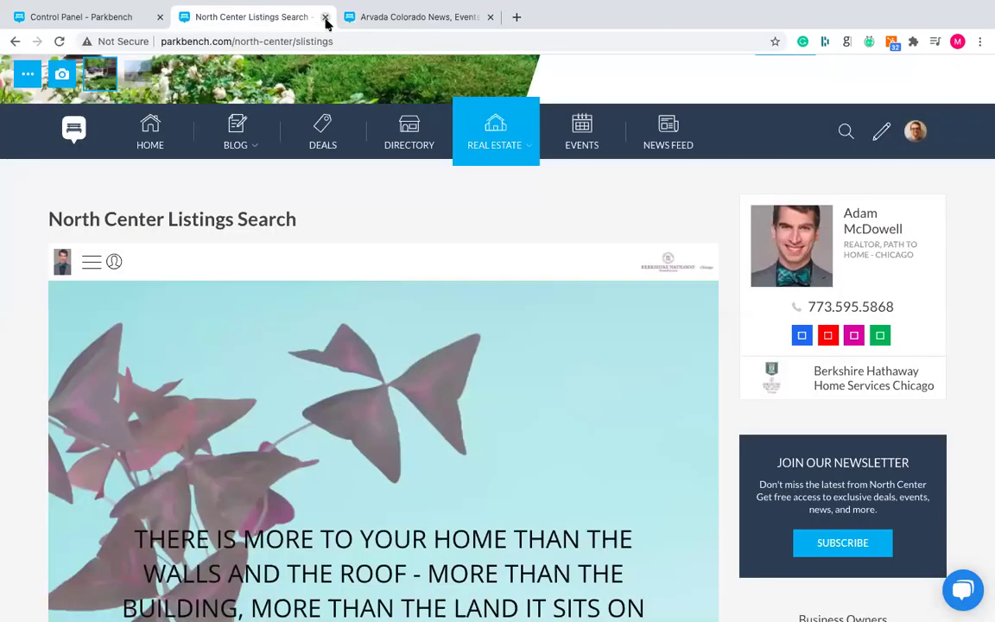
pyautogui.click(324, 17)
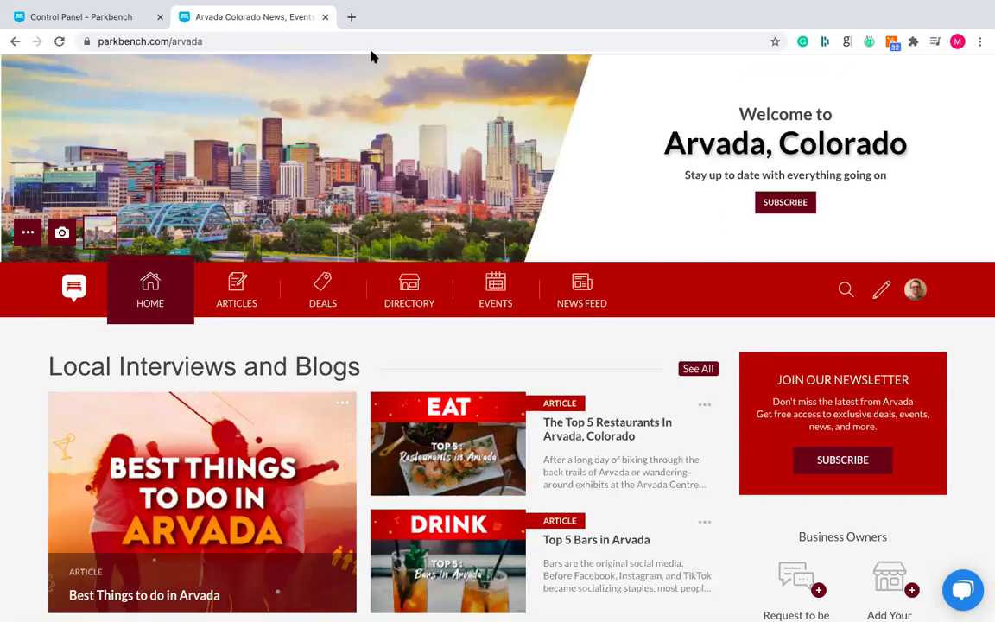
pyautogui.click(131, 17)
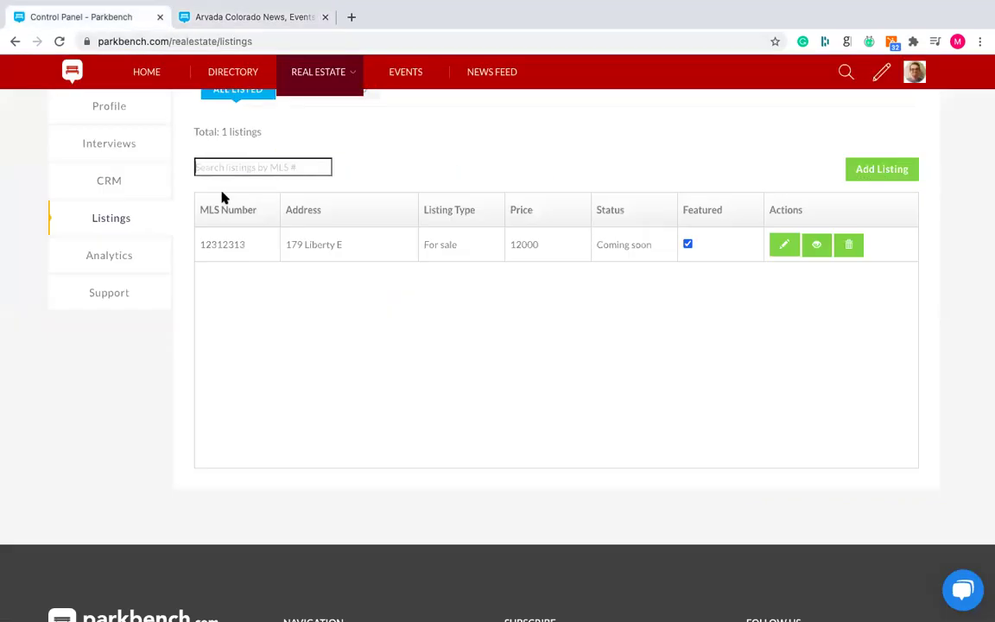
pyautogui.scroll(3, 183, 242)
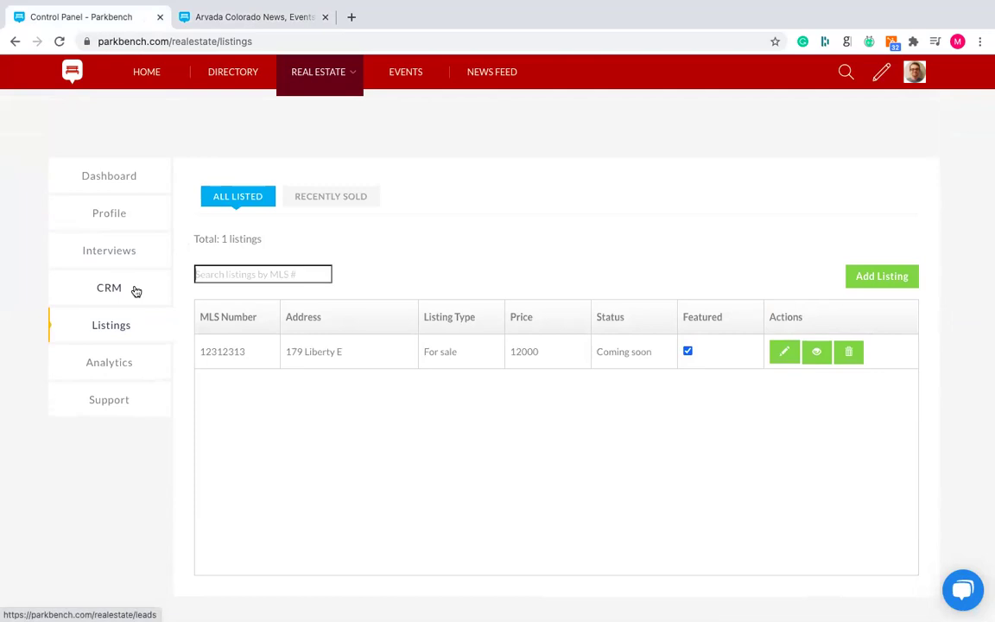
# - Review the Mattown homepage's Business Owners and Homeowners contact options, and open the Request to be Interviewed form
pyautogui.click(143, 69)
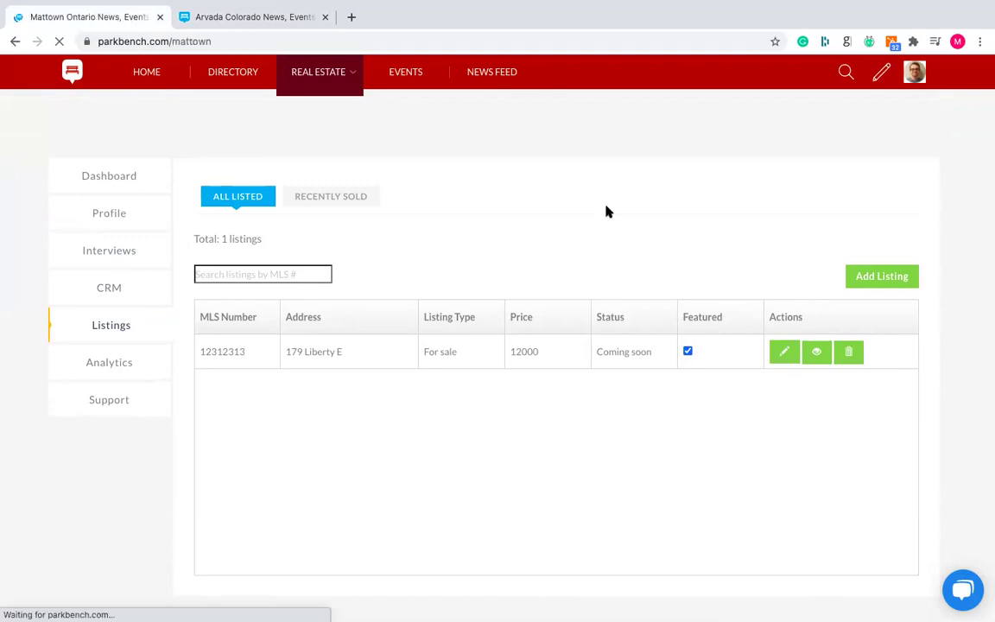
pyautogui.scroll(-5, 686, 180)
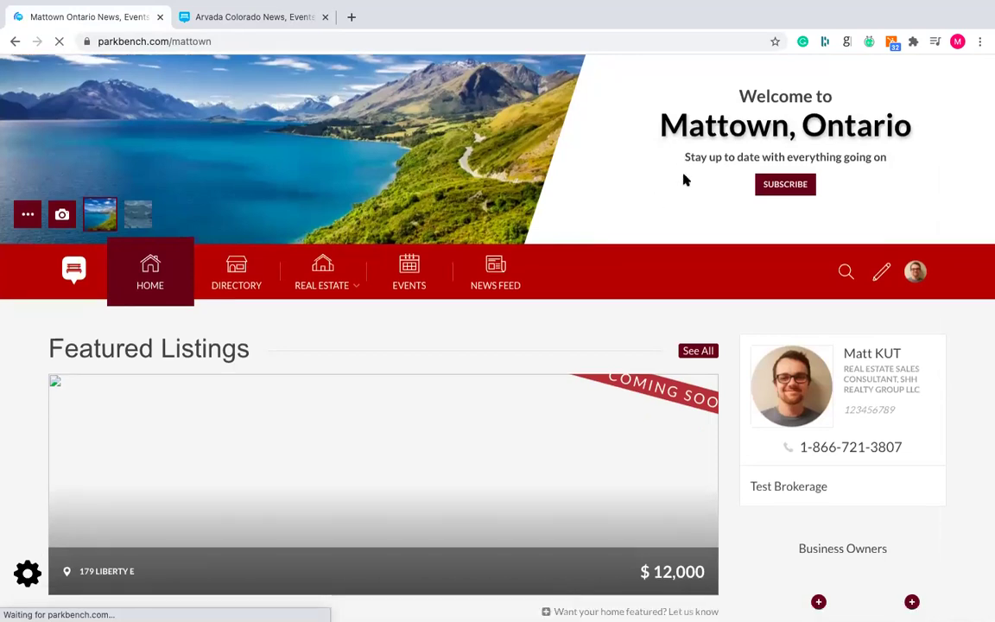
pyautogui.scroll(-1, 684, 176)
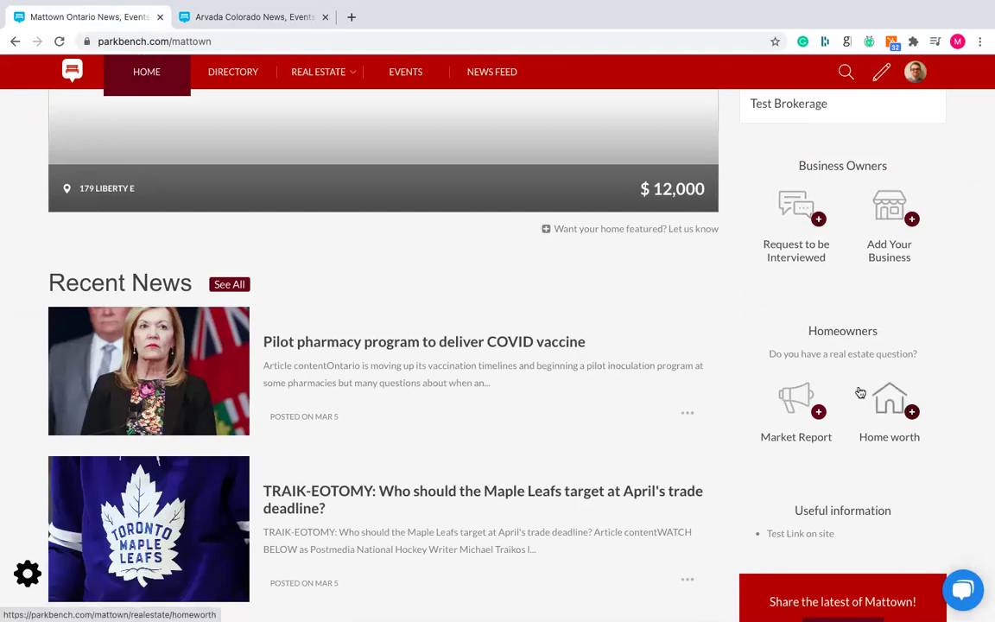
pyautogui.click(794, 217)
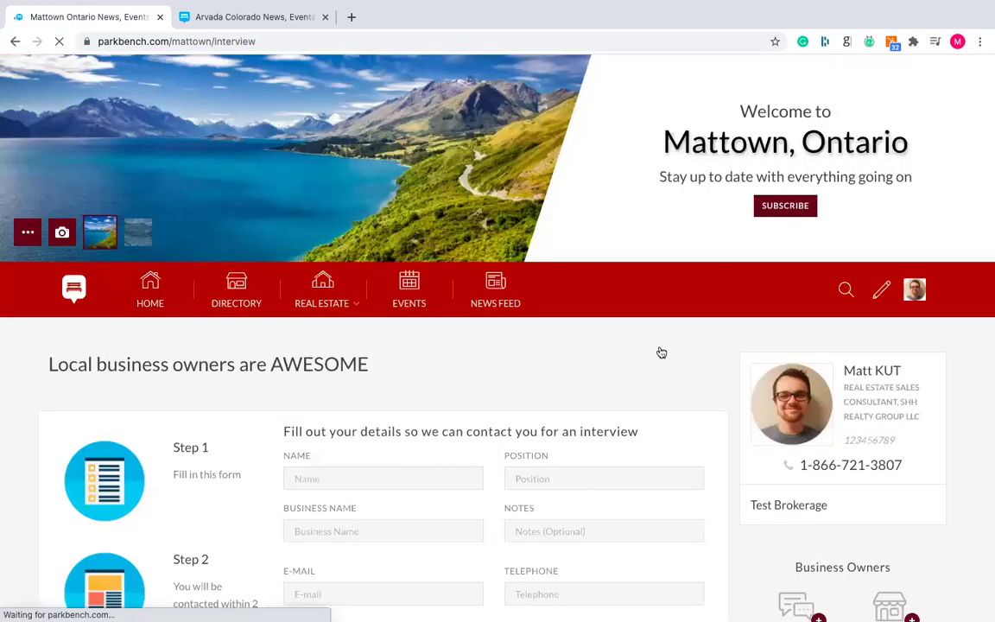
pyautogui.scroll(-3, 738, 344)
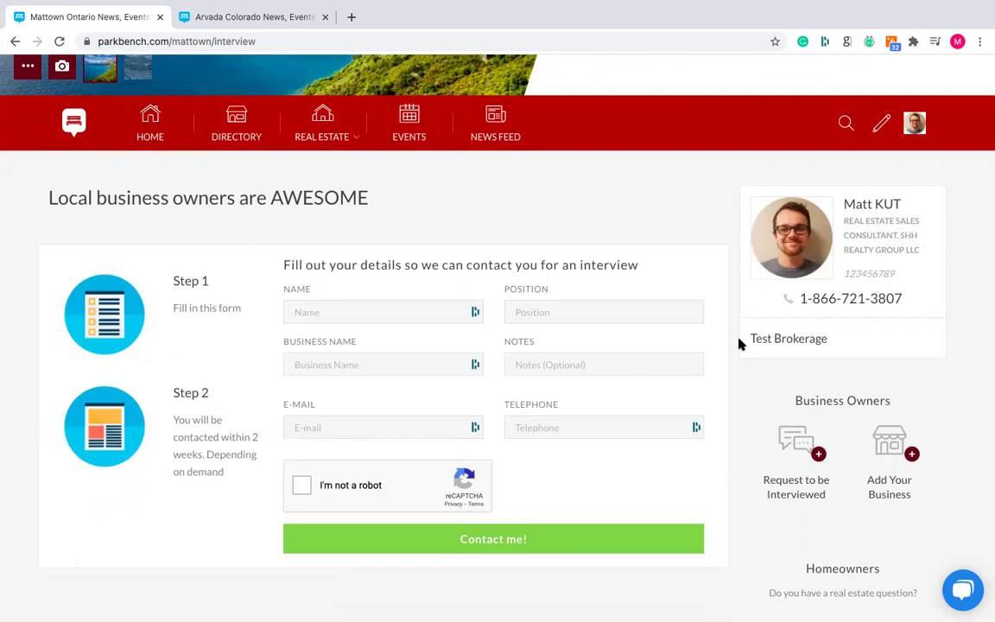
# - Open the control panel's CRM and review the contact list with its sources, newsletter status and interview status
pyautogui.click(914, 123)
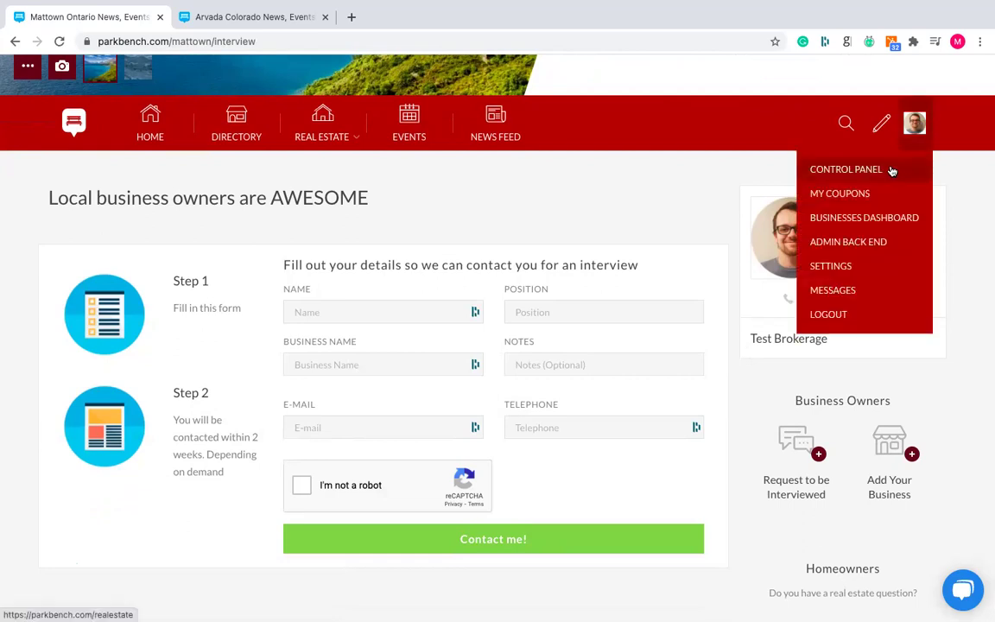
pyautogui.click(890, 170)
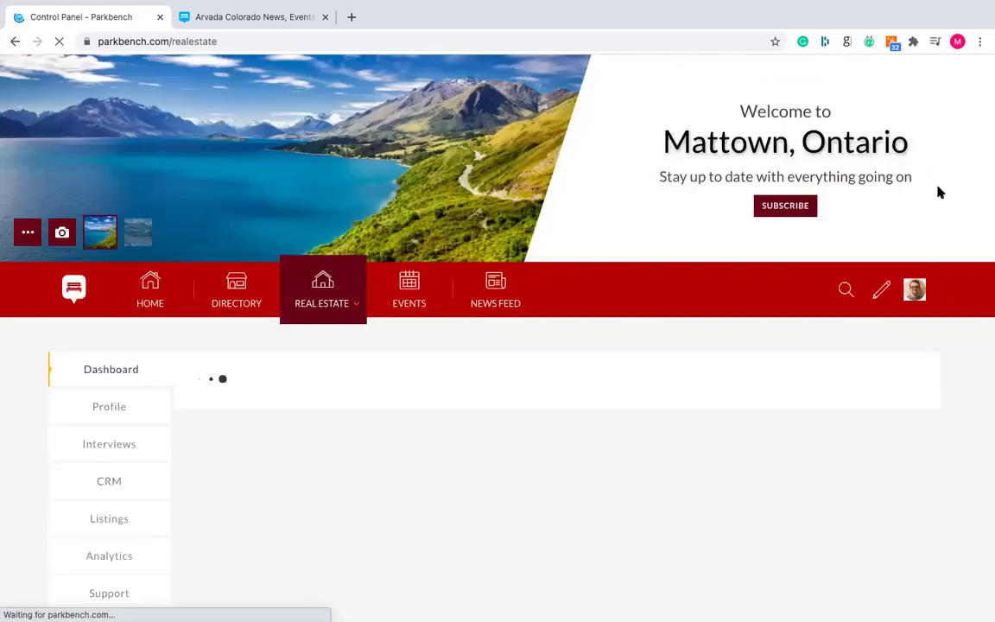
pyautogui.scroll(-3, 954, 221)
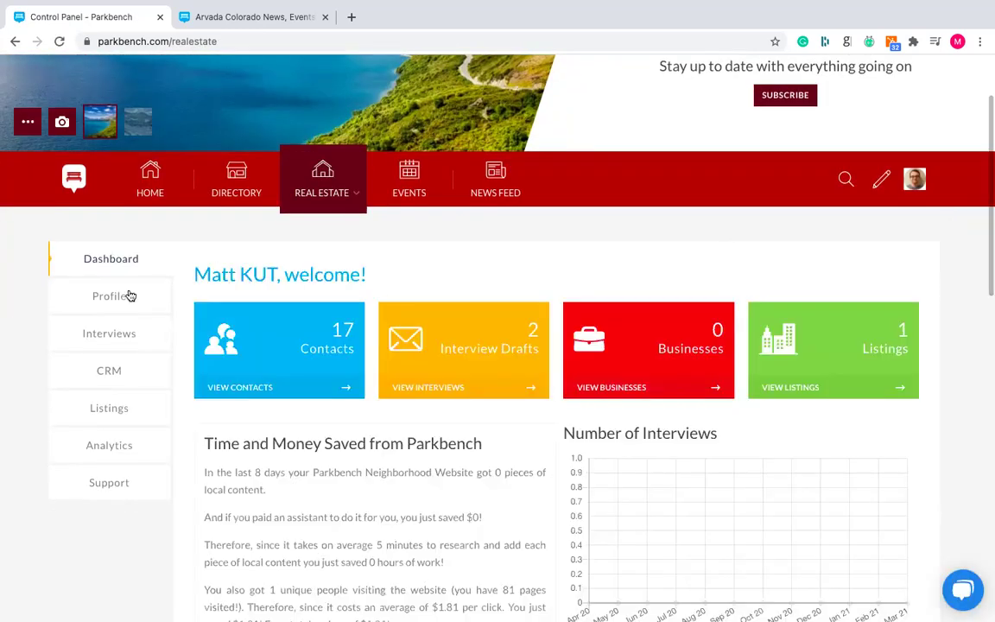
pyautogui.click(121, 371)
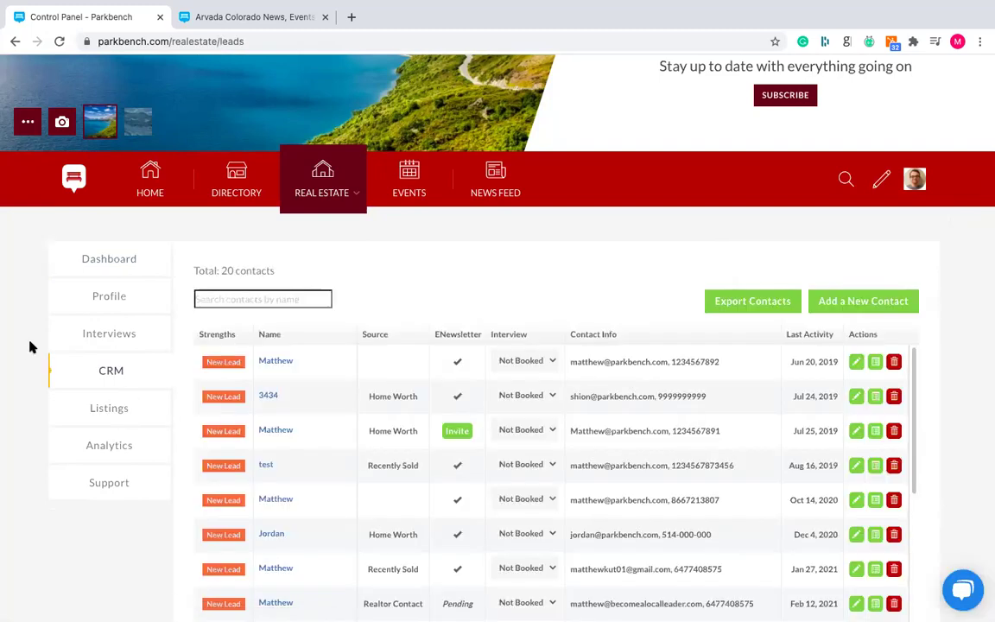
pyautogui.scroll(-2, 29, 347)
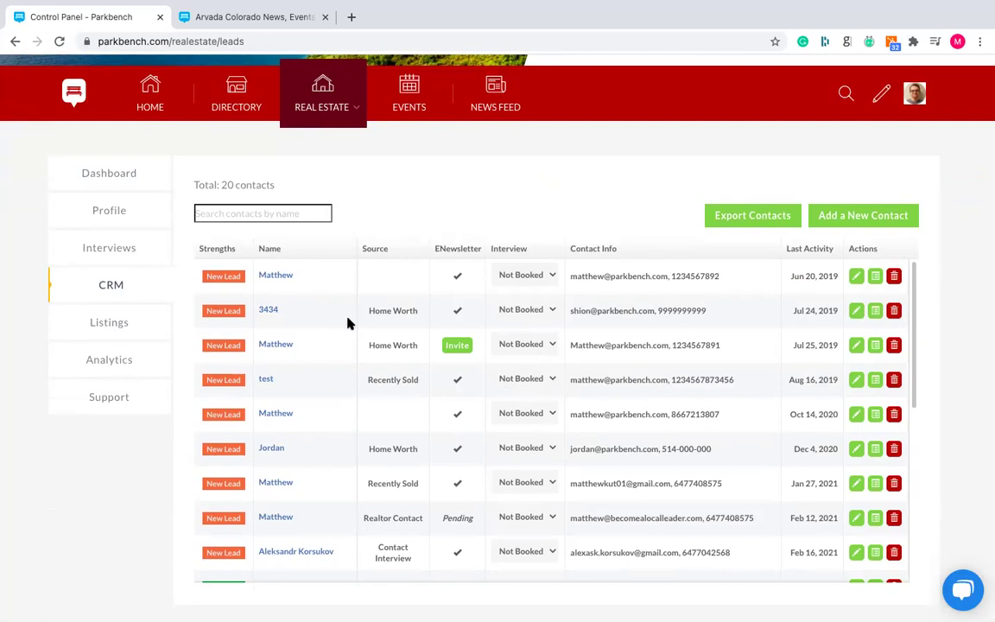
pyautogui.scroll(-5, 347, 323)
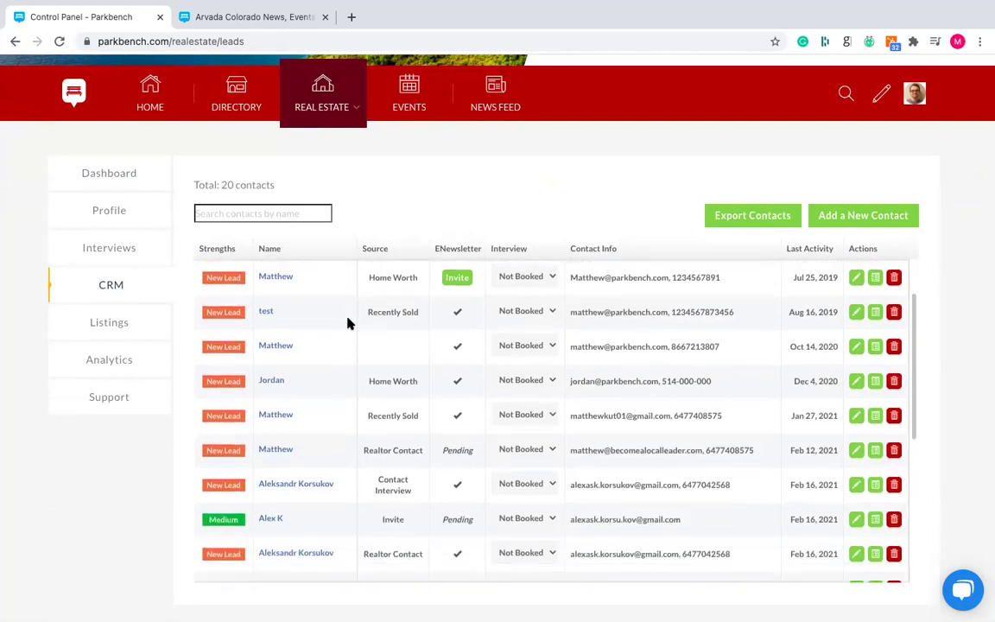
pyautogui.scroll(-4, 347, 323)
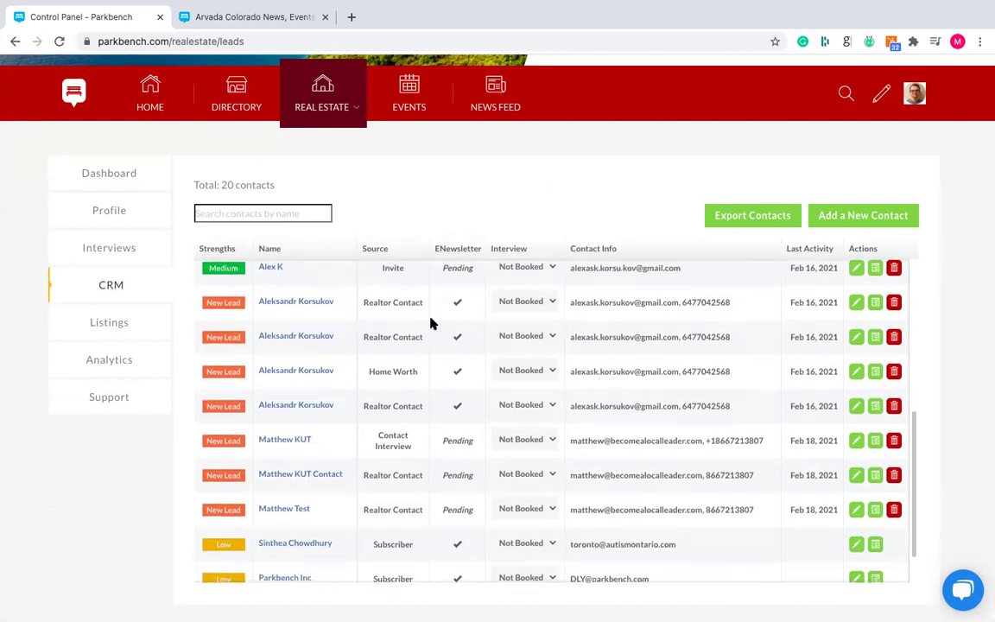
pyautogui.scroll(7, 413, 355)
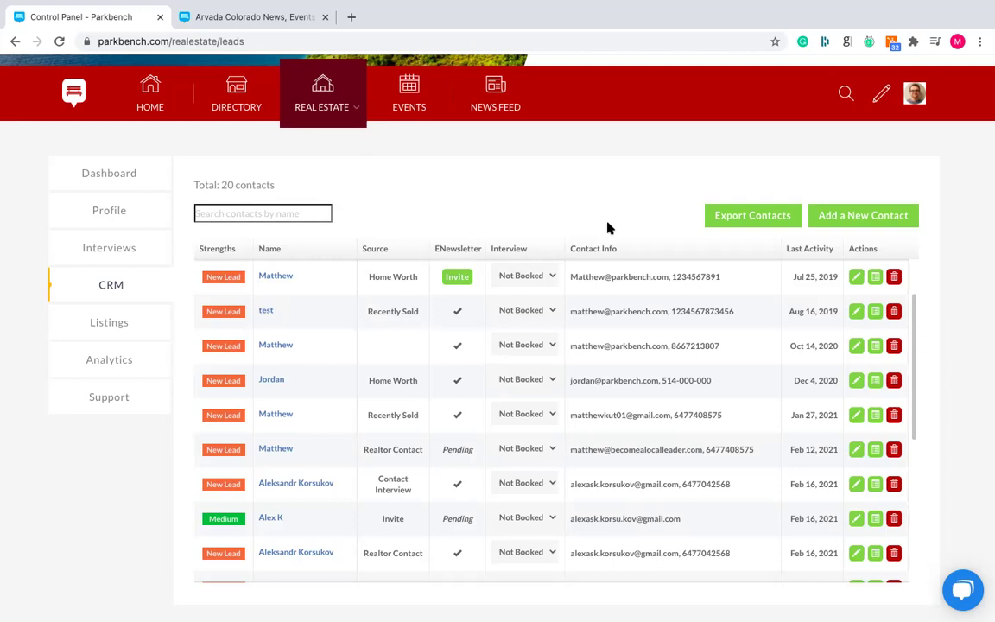
# - Open the Mattown site's Analytics and examine its traffic summary and Page views chart
pyautogui.click(113, 367)
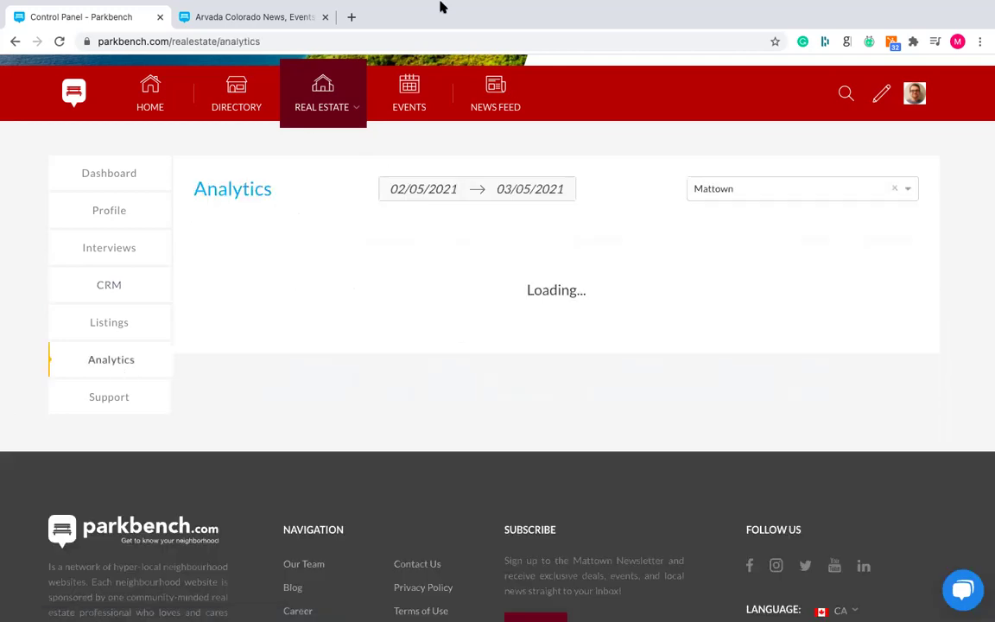
pyautogui.moveTo(440, 6)
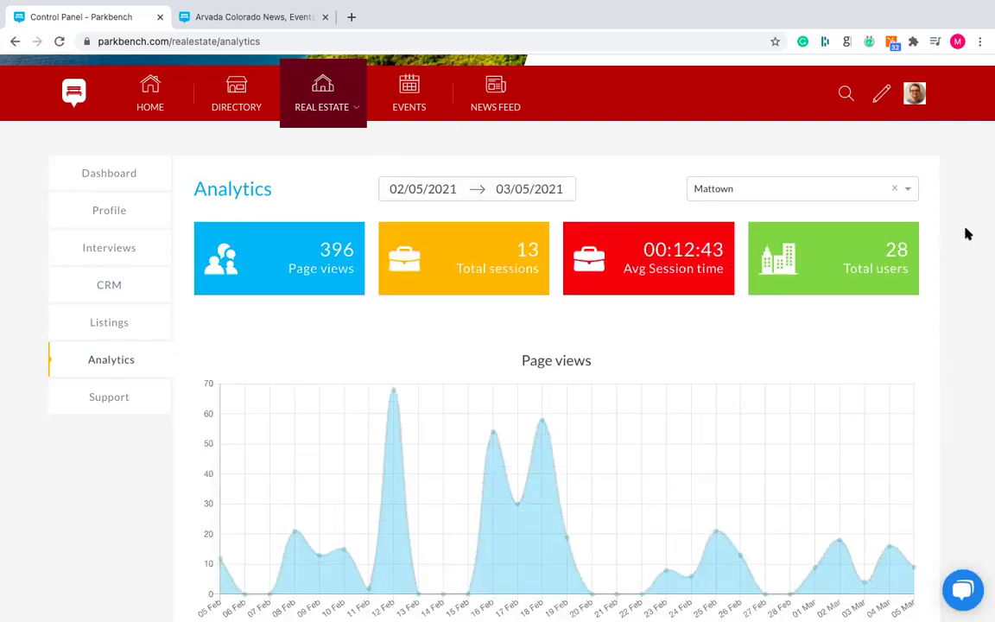
pyautogui.scroll(-1, 967, 234)
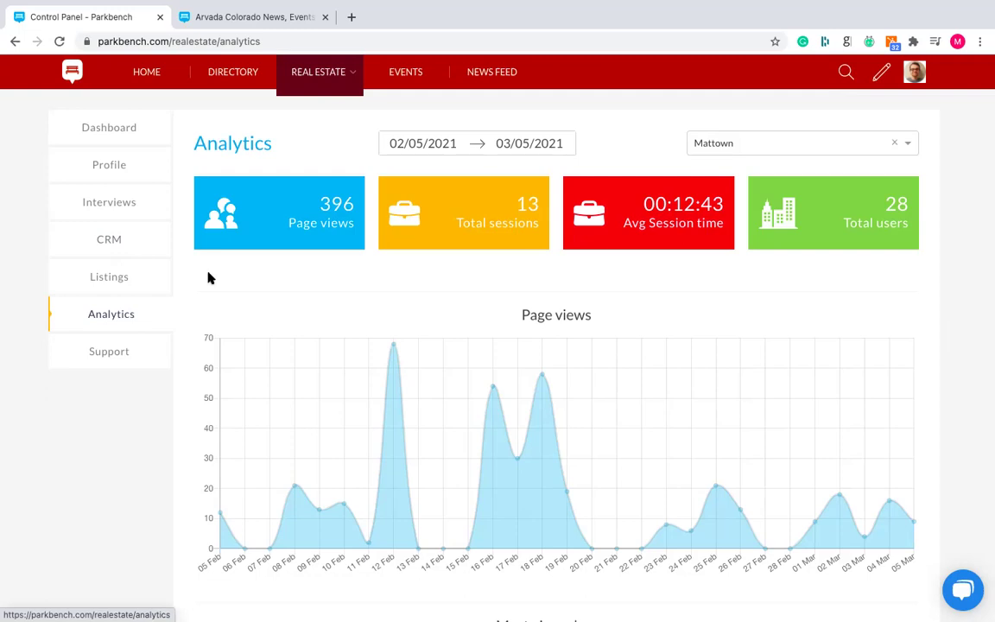
# - Examine the Arvada, Colorado example homepage, from its articles, deals and open businesses to the events, news and sidebar banners
pyautogui.click(239, 19)
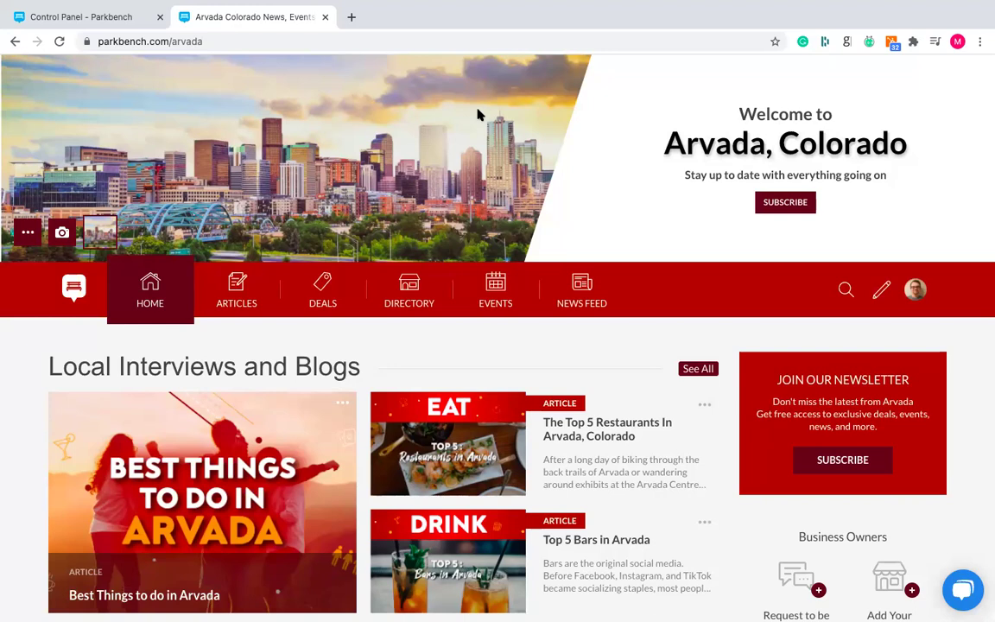
pyautogui.scroll(-1, 479, 115)
pyautogui.scroll(-5, 479, 115)
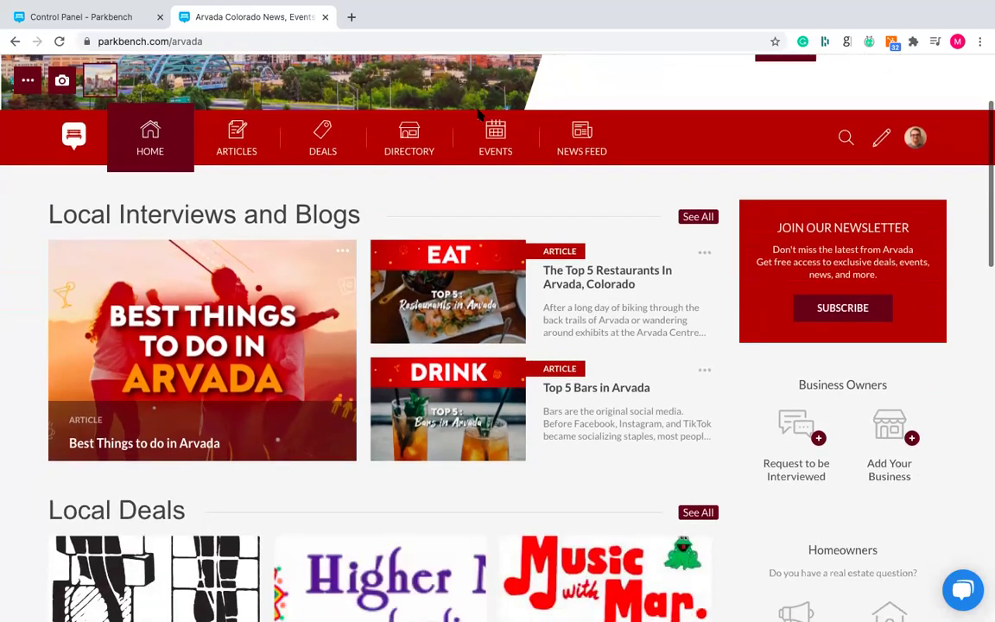
pyautogui.scroll(-3, 479, 114)
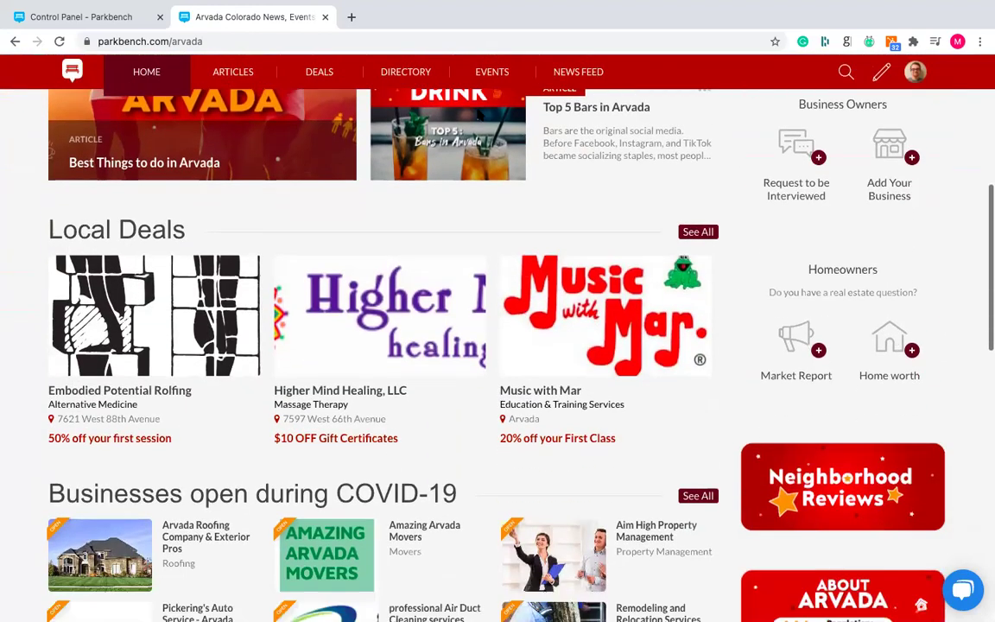
pyautogui.scroll(-3, 479, 115)
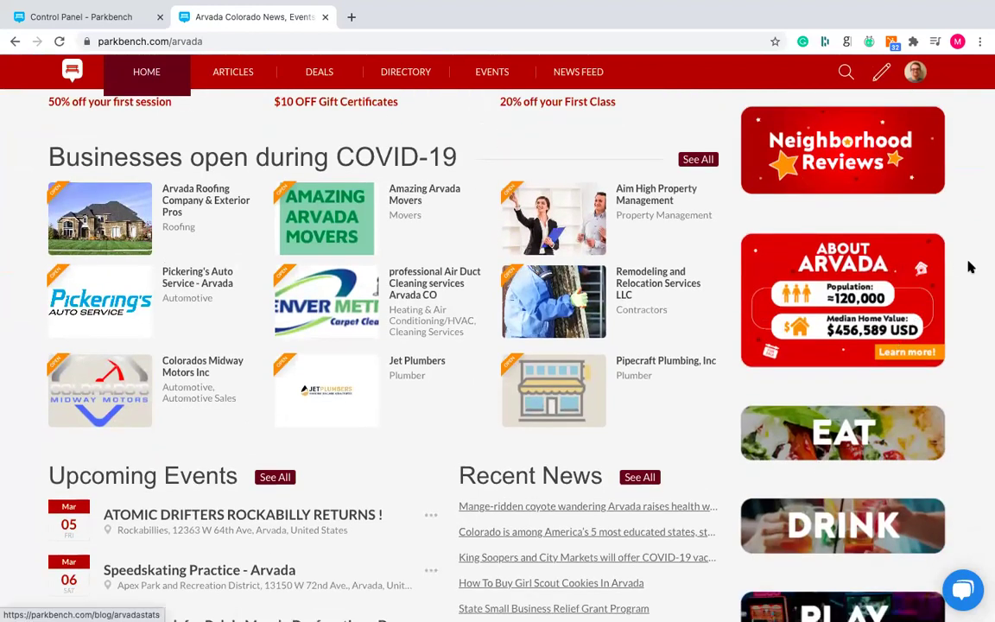
pyautogui.scroll(-1, 968, 268)
pyautogui.scroll(-1, 969, 268)
pyautogui.scroll(-1, 969, 268)
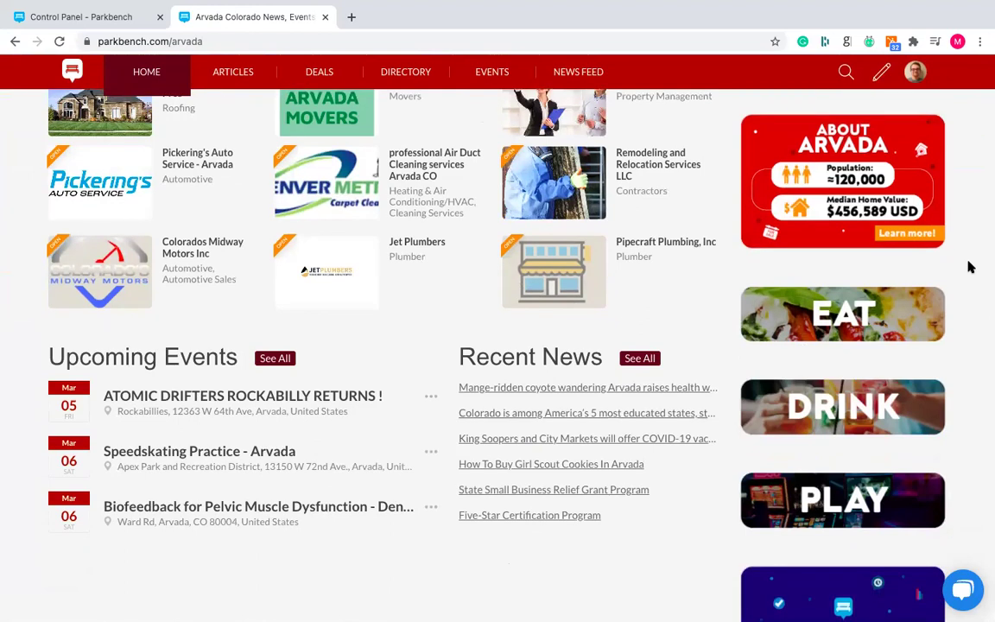
pyautogui.scroll(1, 969, 268)
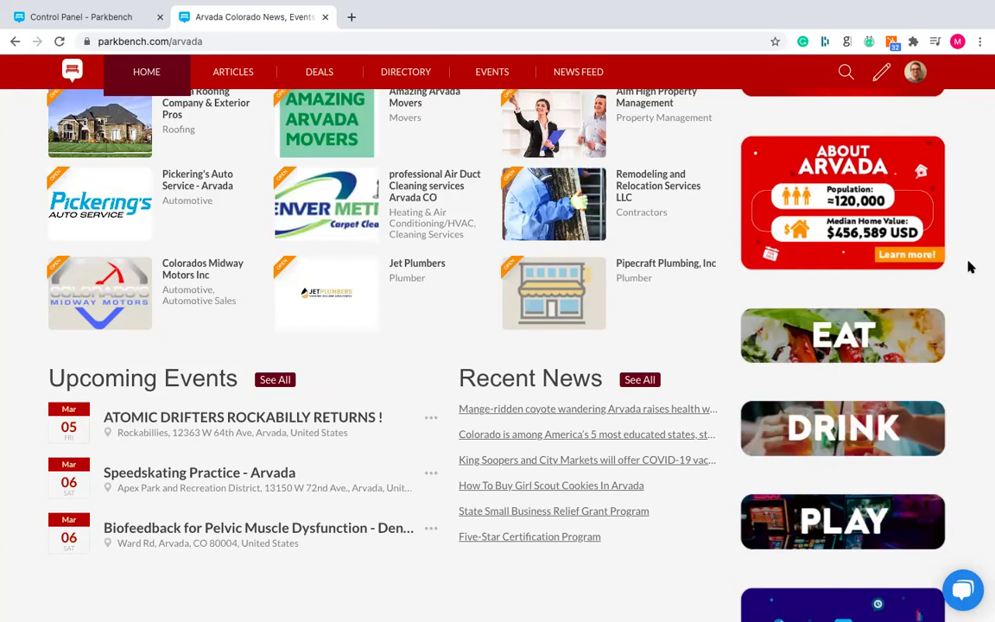
# - Open the Arvada site's EAT banner and read through the linked Top 5 Restaurants article's restaurant entries
pyautogui.click(816, 346)
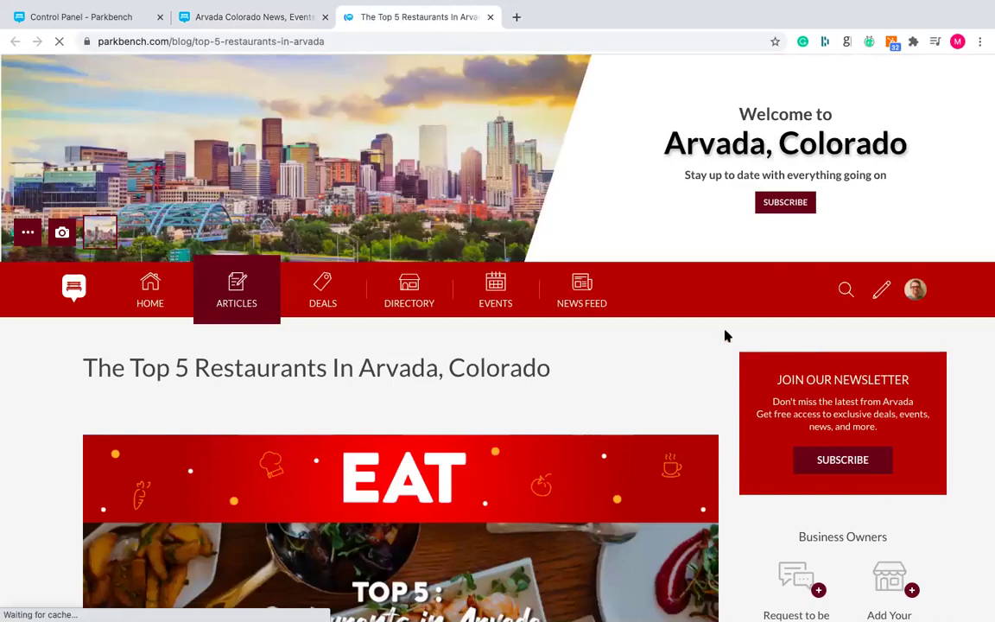
pyautogui.scroll(-3, 725, 335)
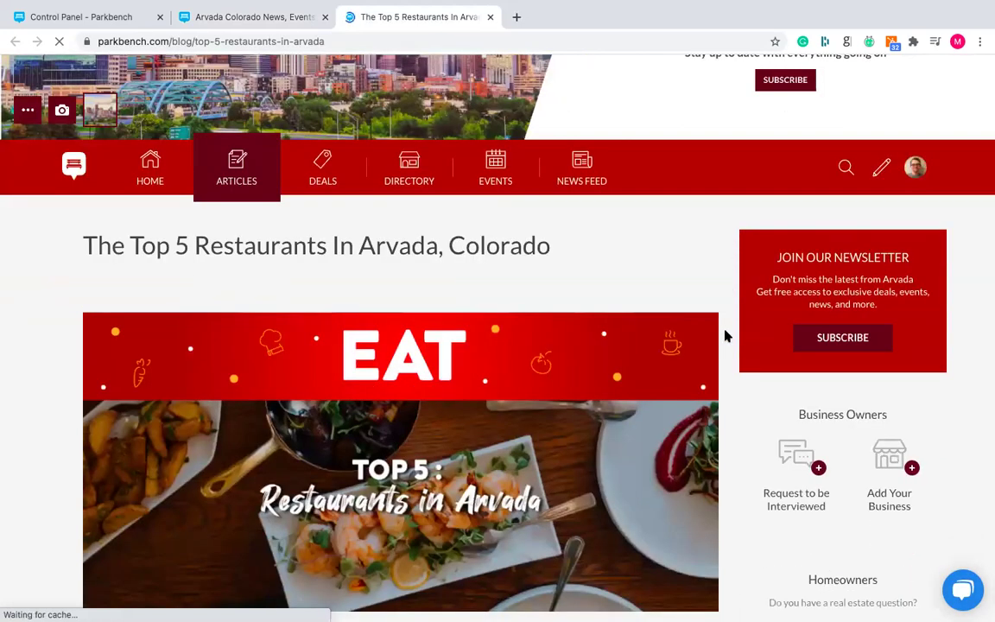
pyautogui.scroll(-5, 725, 335)
pyautogui.scroll(-7, 725, 335)
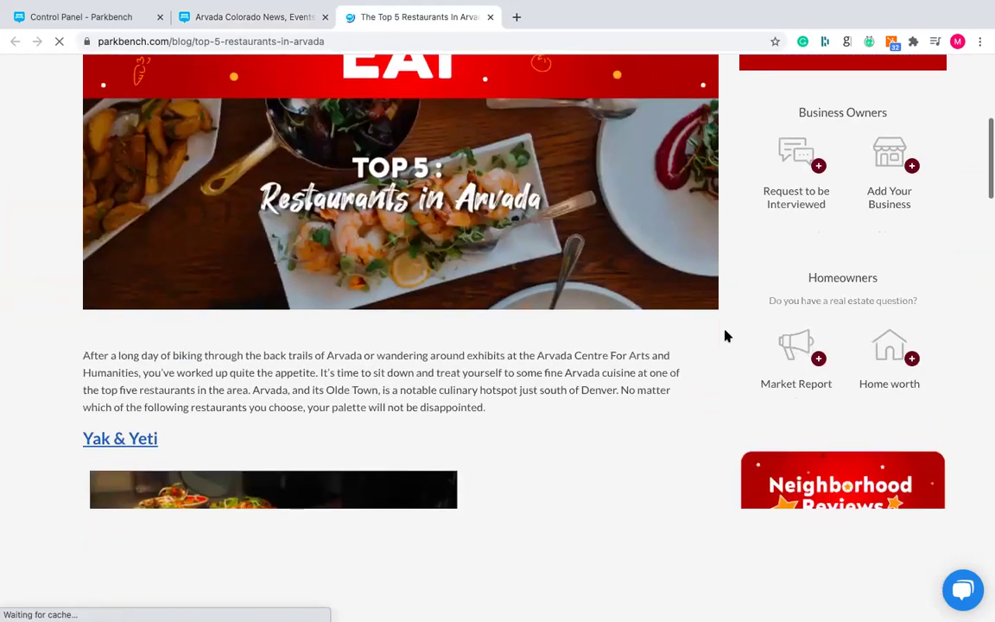
pyautogui.scroll(-9, 725, 335)
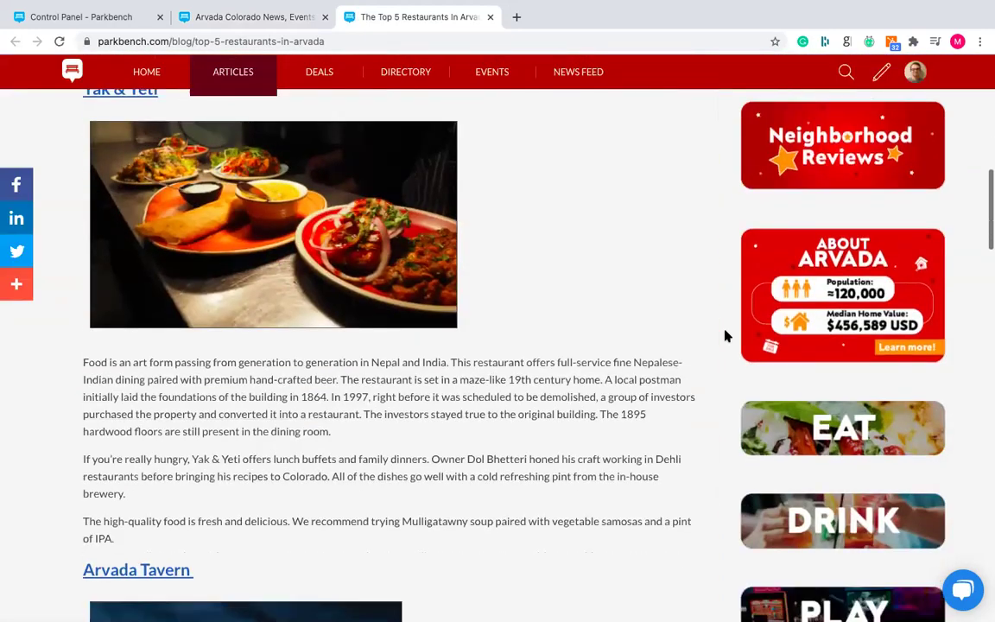
pyautogui.scroll(-9, 725, 335)
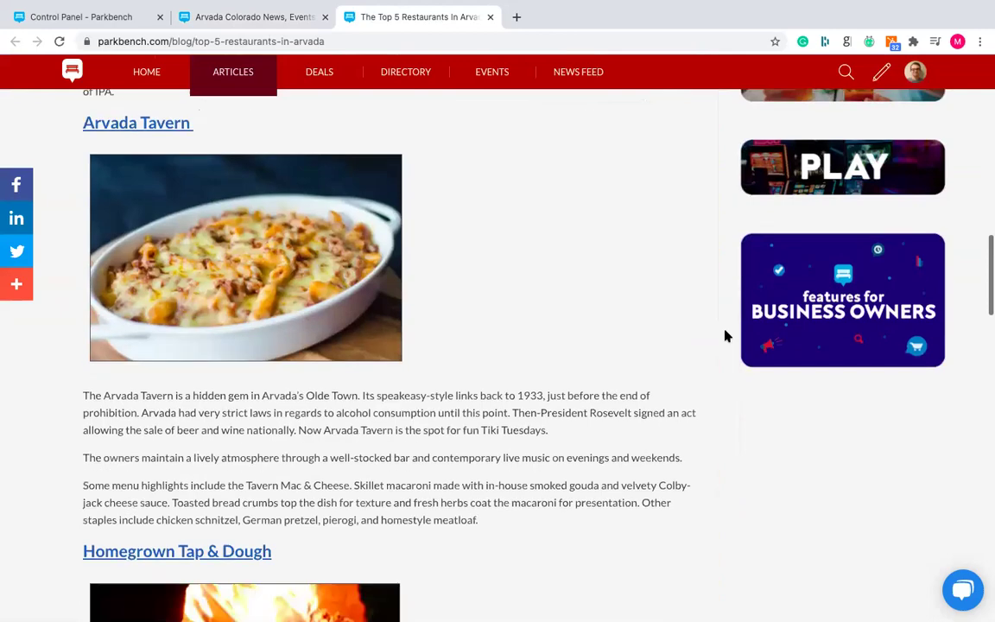
pyautogui.scroll(-11, 725, 336)
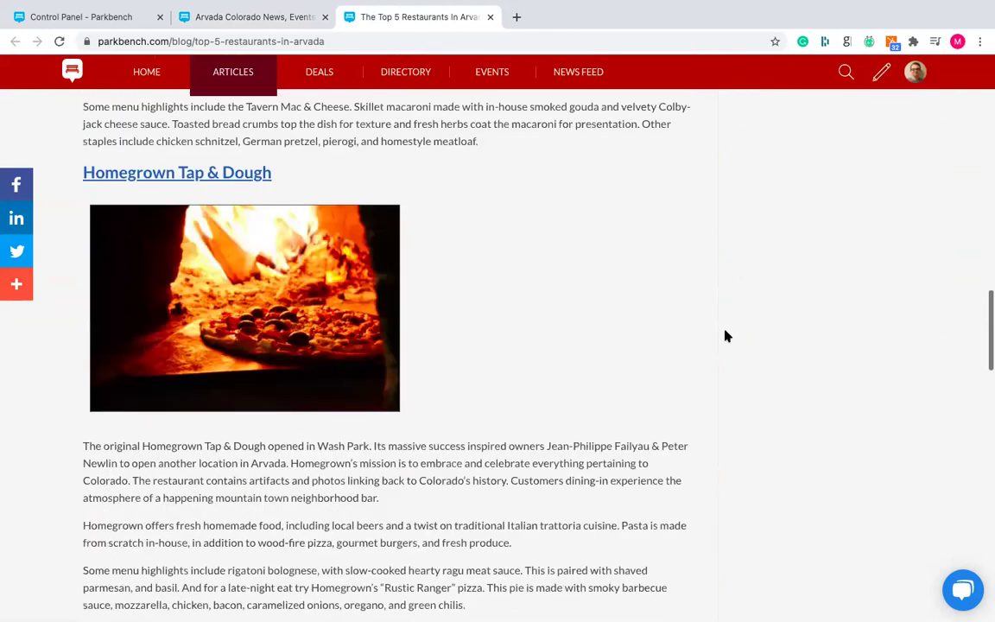
# - Examine the About Arvada, EAT, DRINK, PLAY and business-owner feature banners beside the restaurant article
pyautogui.scroll(20, 725, 336)
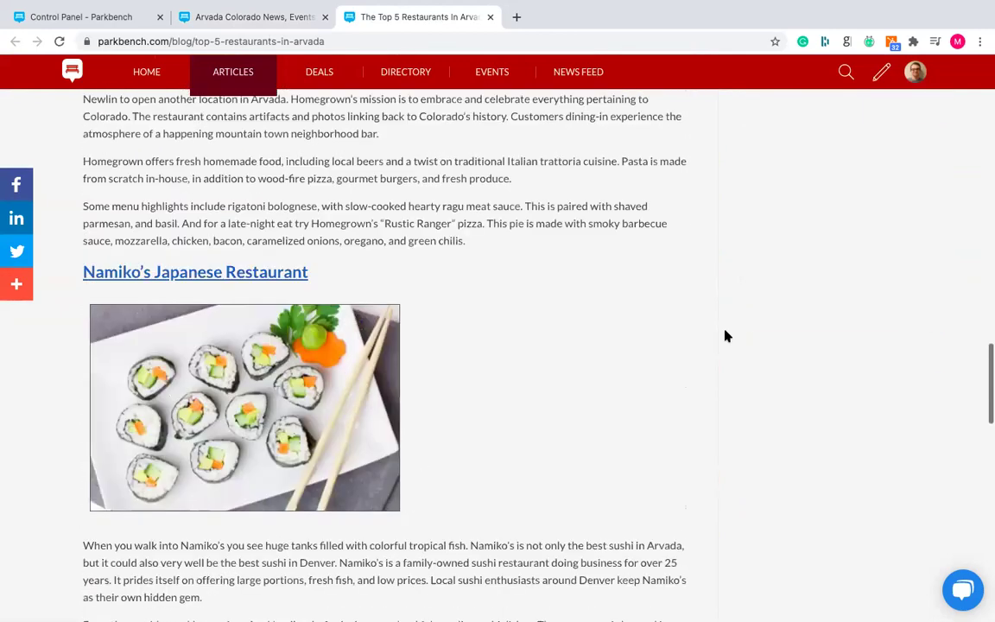
pyautogui.scroll(5, 725, 335)
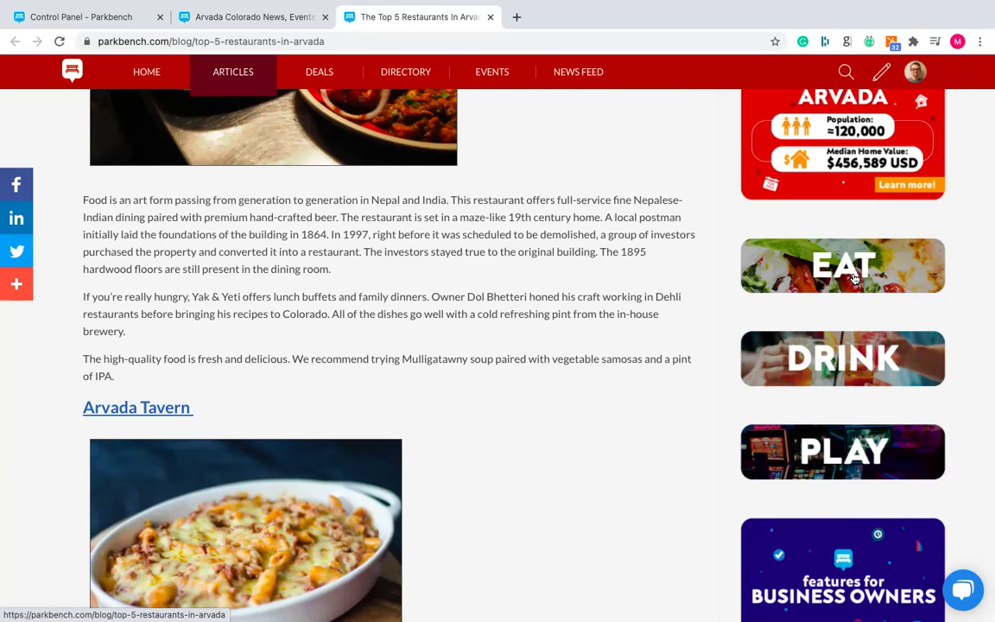
pyautogui.scroll(2, 853, 278)
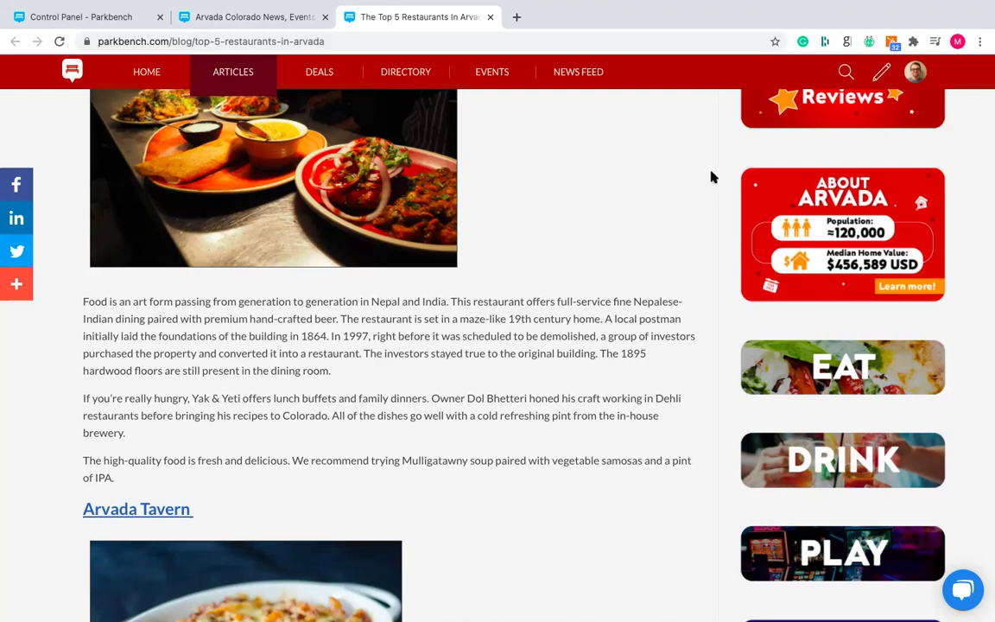
pyautogui.scroll(-1, 713, 176)
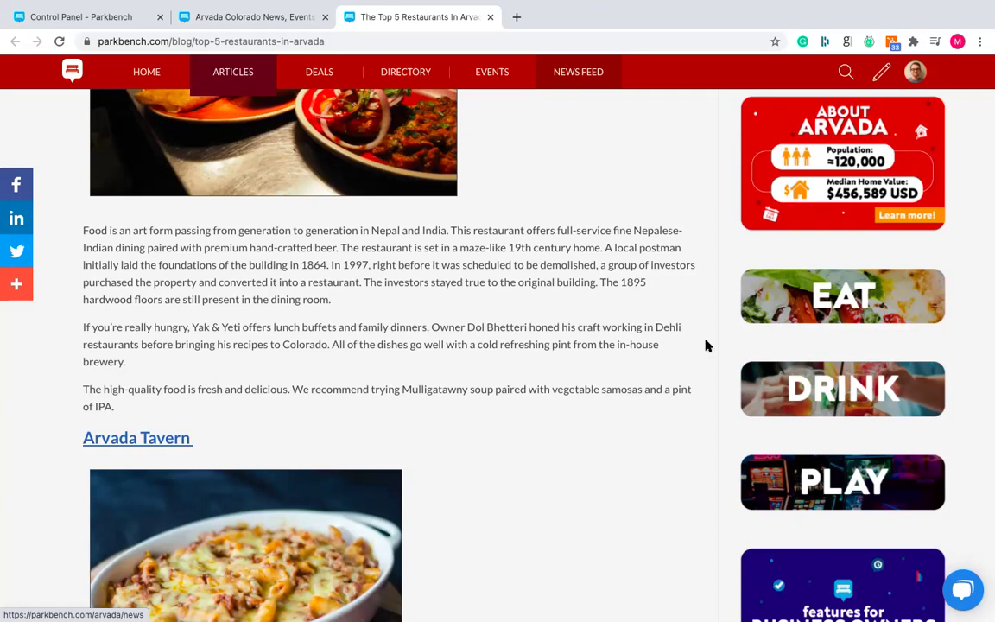
pyautogui.scroll(-2, 700, 252)
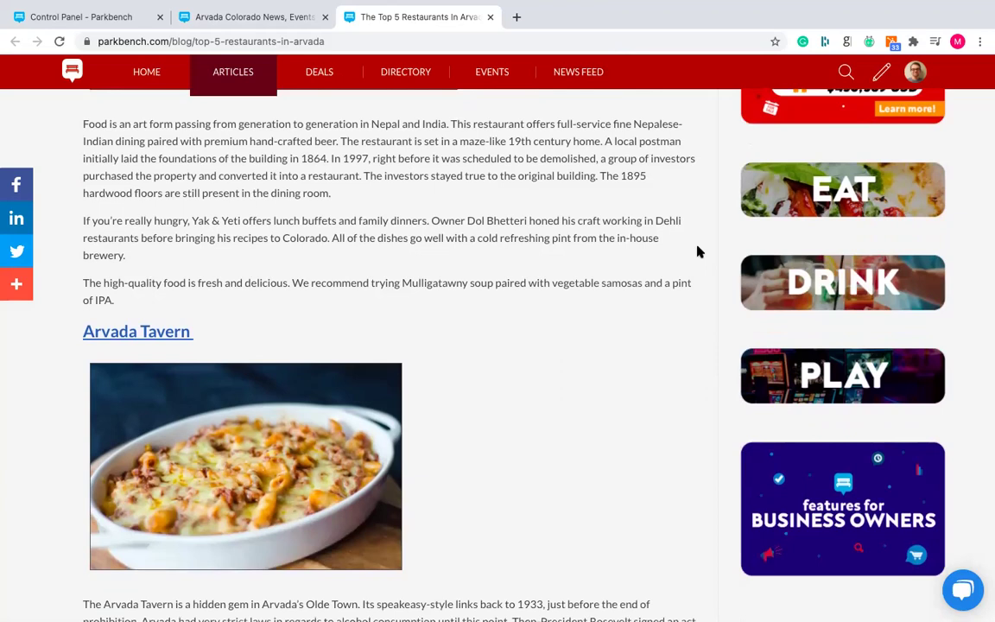
pyautogui.scroll(2, 708, 215)
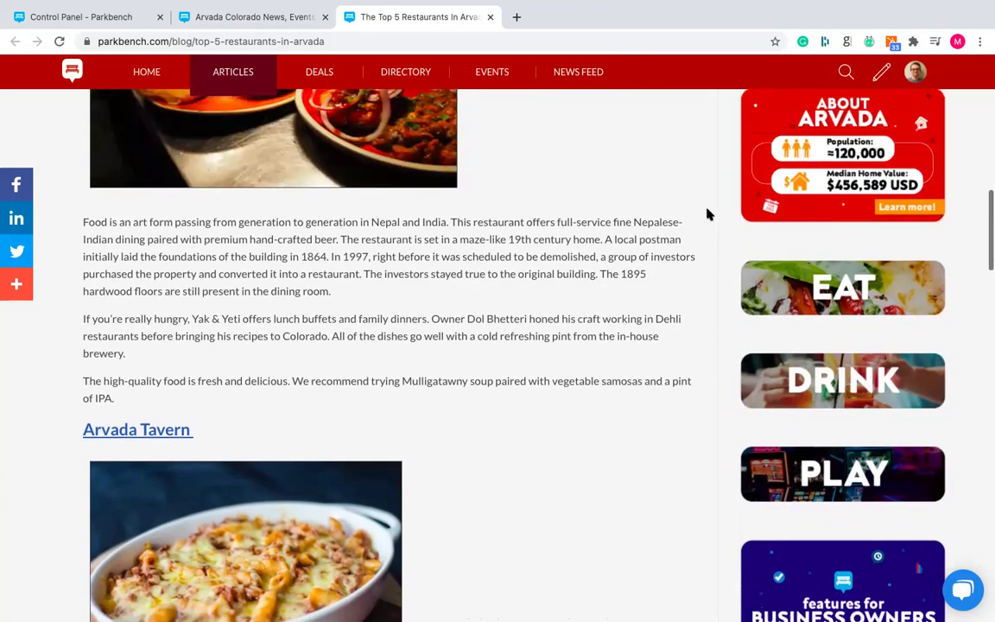
# - Review the restaurant article's page layout, from the title and cover image to the newsletter sign-up, Business Owners and Homeowners options
pyautogui.scroll(10, 707, 214)
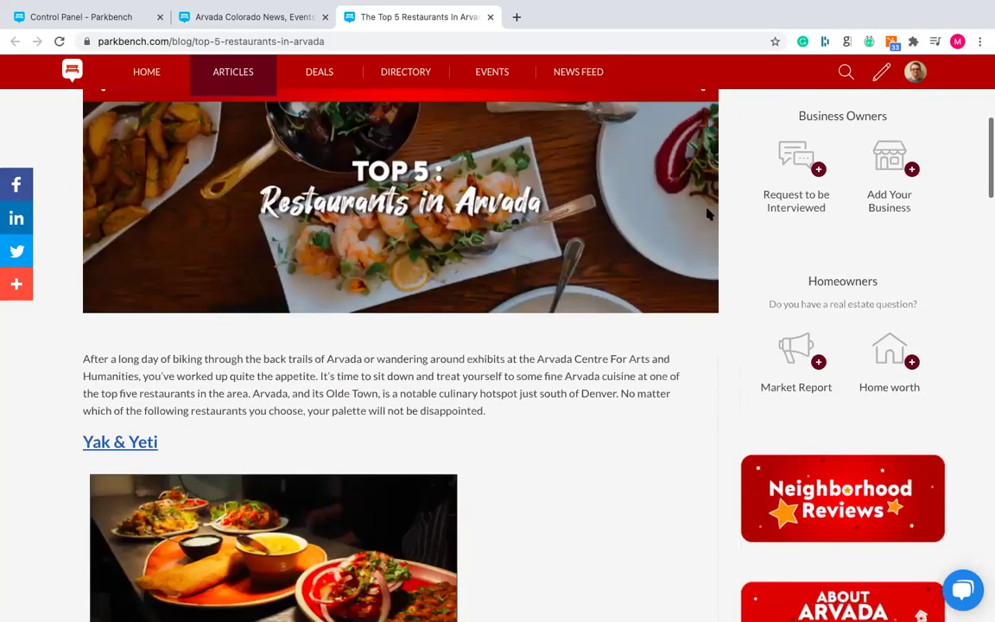
pyautogui.scroll(3, 728, 216)
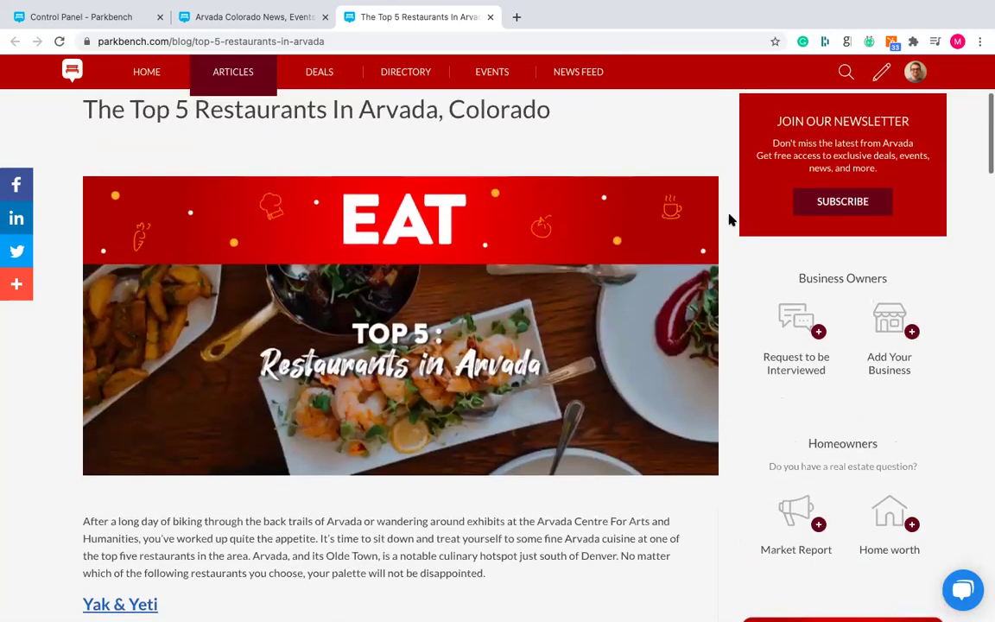
pyautogui.scroll(5, 728, 220)
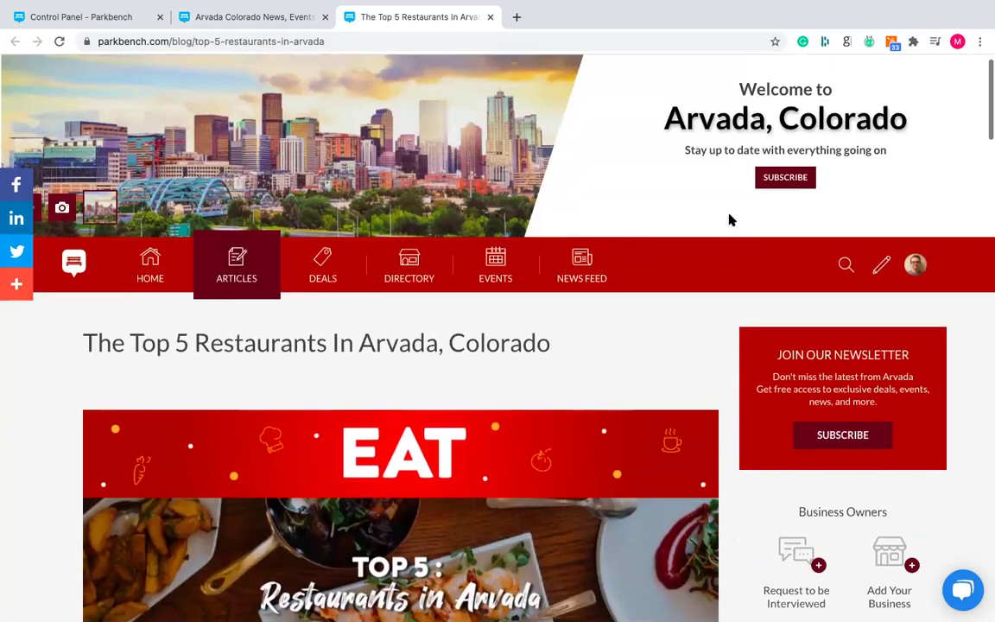
pyautogui.scroll(1, 728, 221)
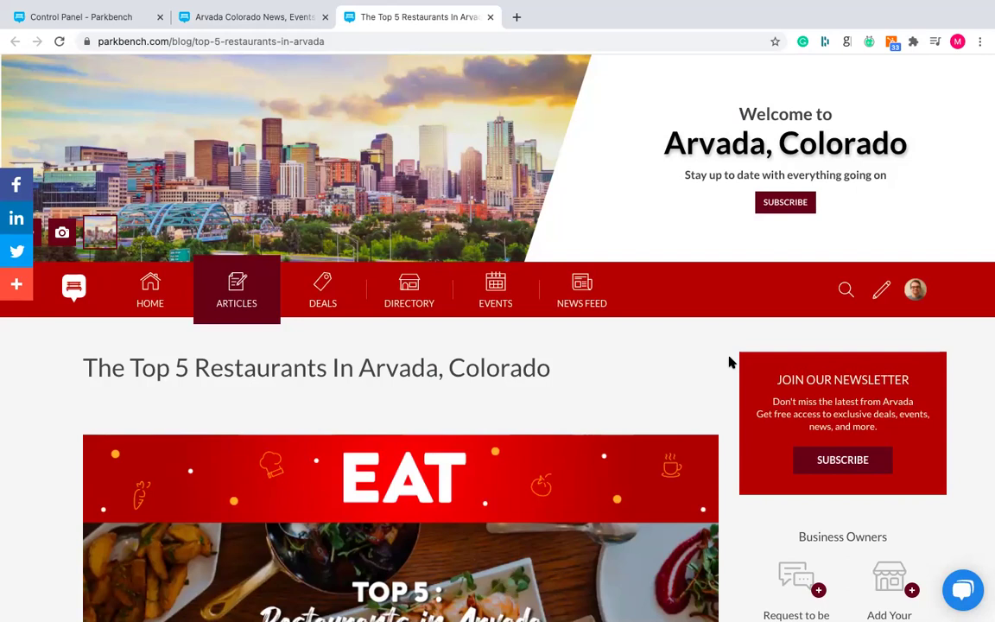
pyautogui.scroll(-1, 728, 363)
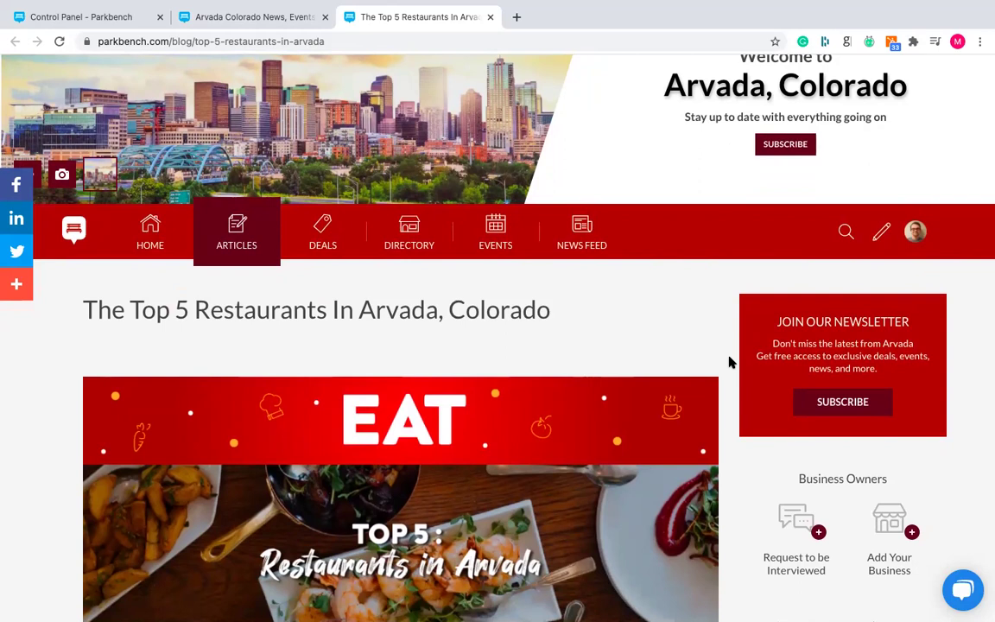
pyautogui.scroll(-3, 728, 361)
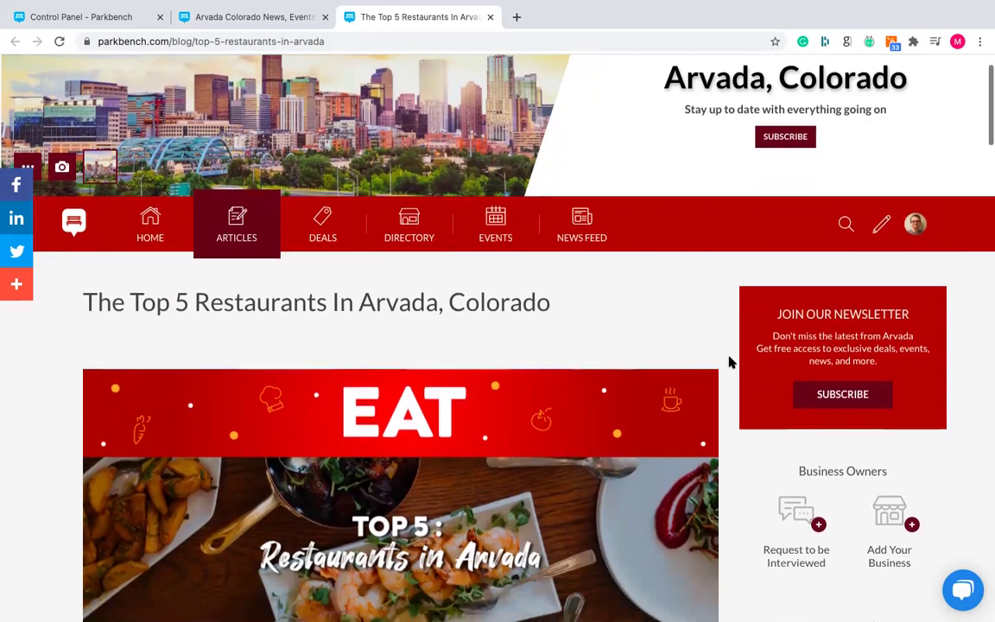
pyautogui.scroll(-1, 728, 361)
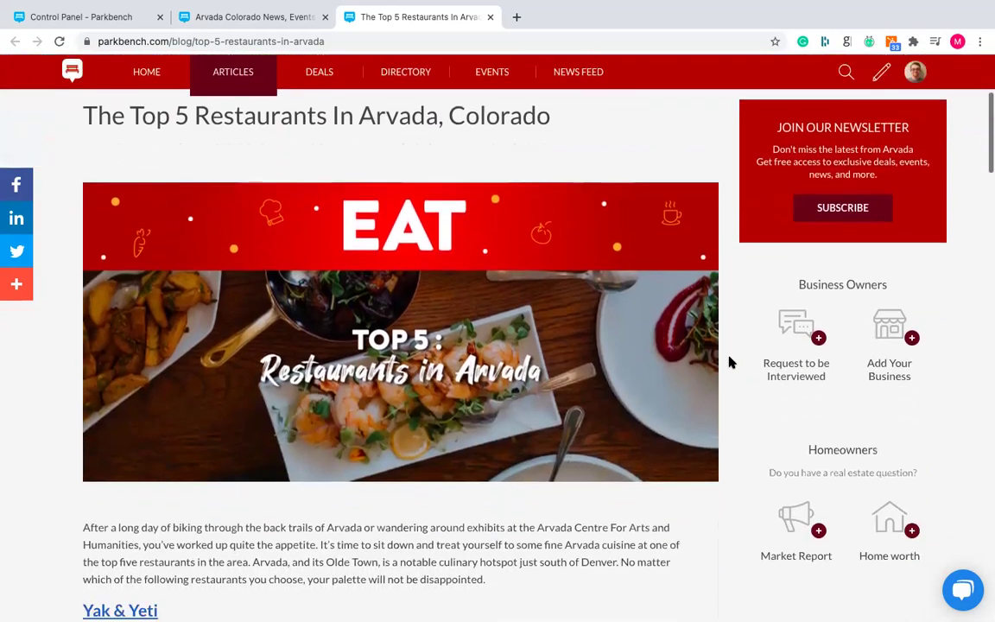
pyautogui.scroll(-1, 728, 361)
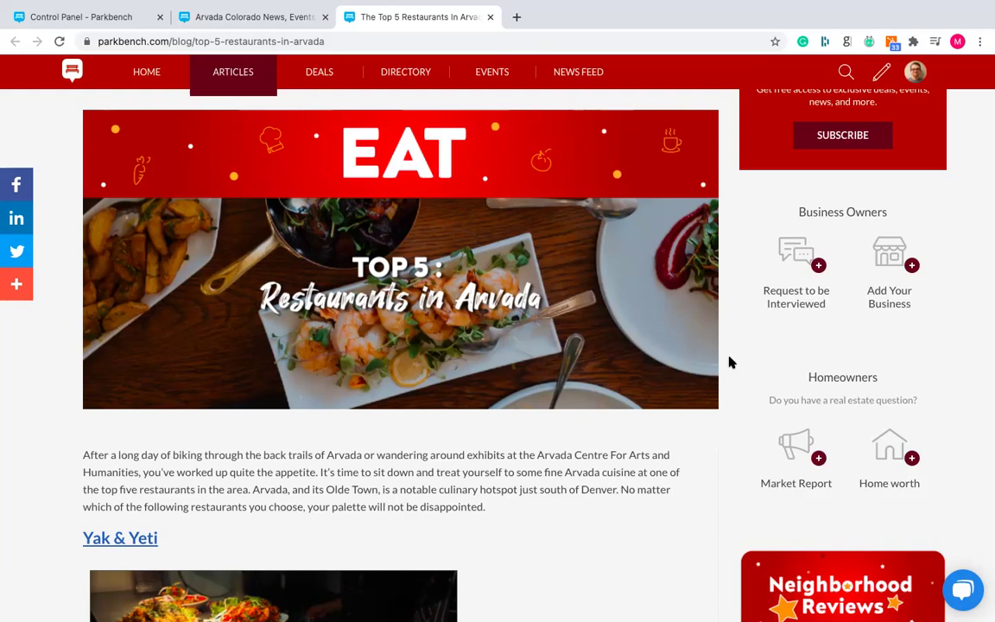
pyautogui.scroll(-6, 729, 363)
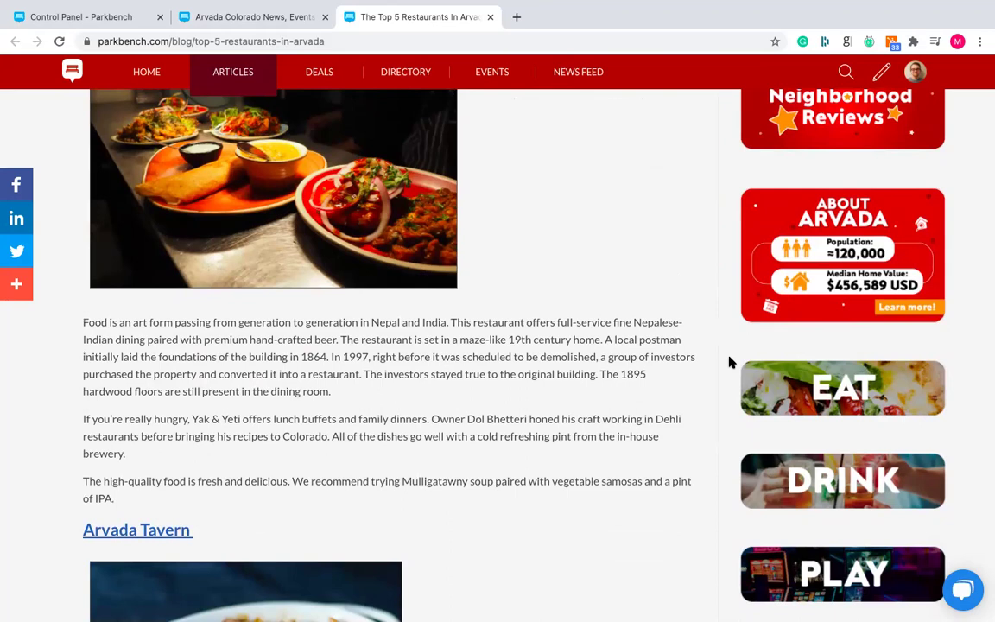
pyautogui.scroll(-5, 532, 316)
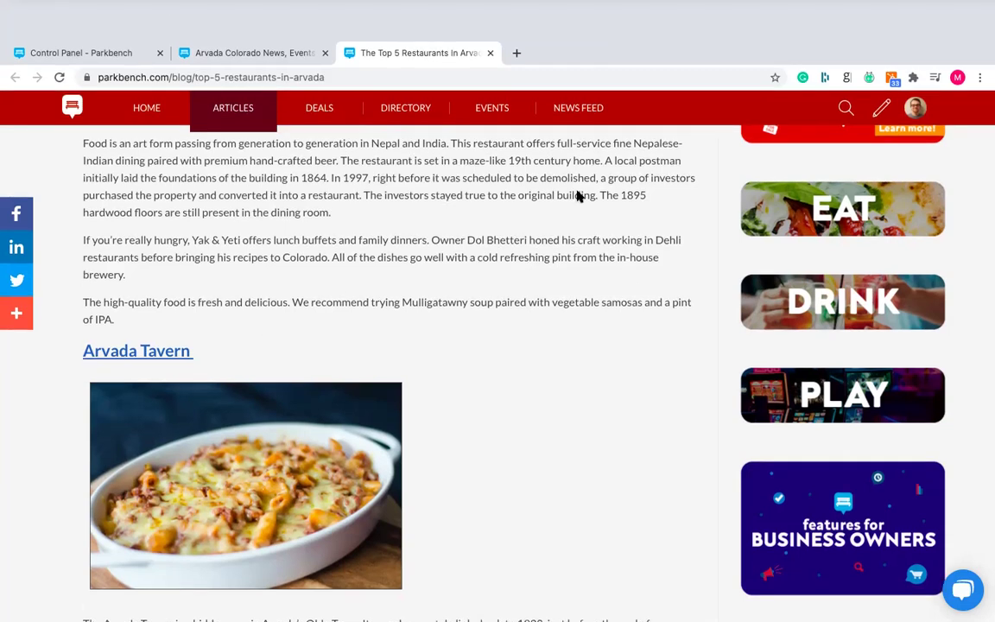
pyautogui.scroll(15, 579, 195)
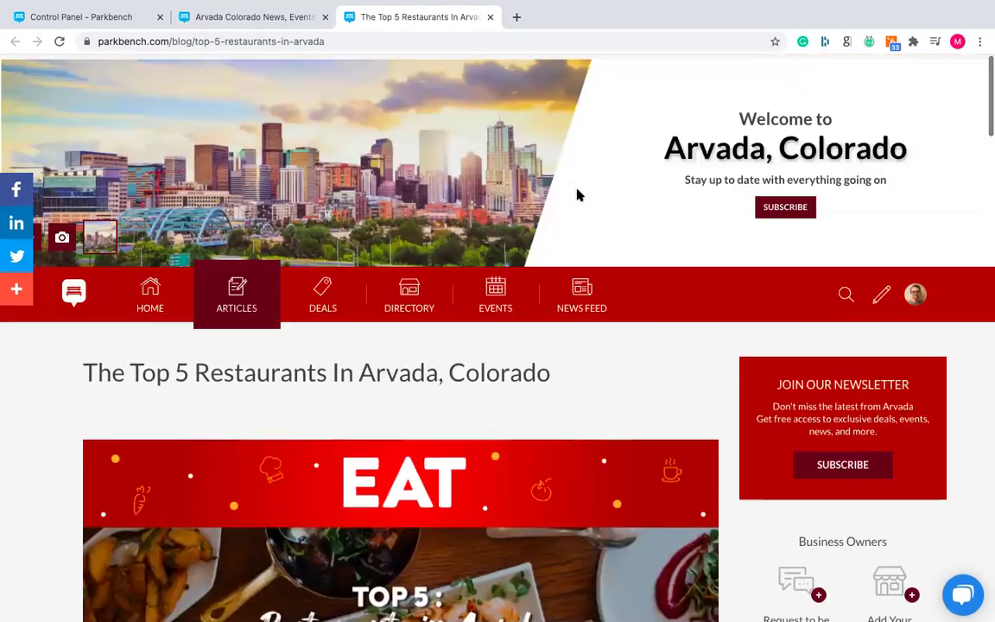